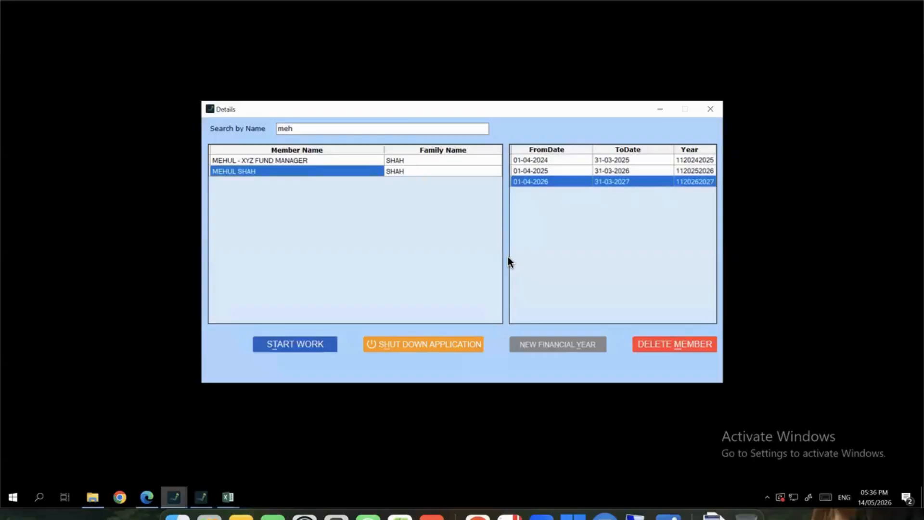
Clear the name search, search for the member by name and select their row
double_click(327, 128)
key("BackSpace")
scroll(344, 244, "down", 5)
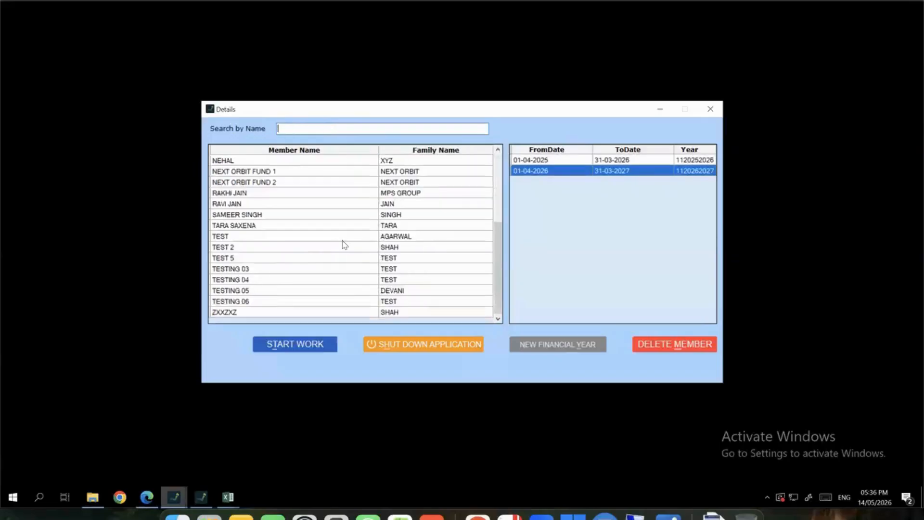
scroll(349, 239, "up", 5)
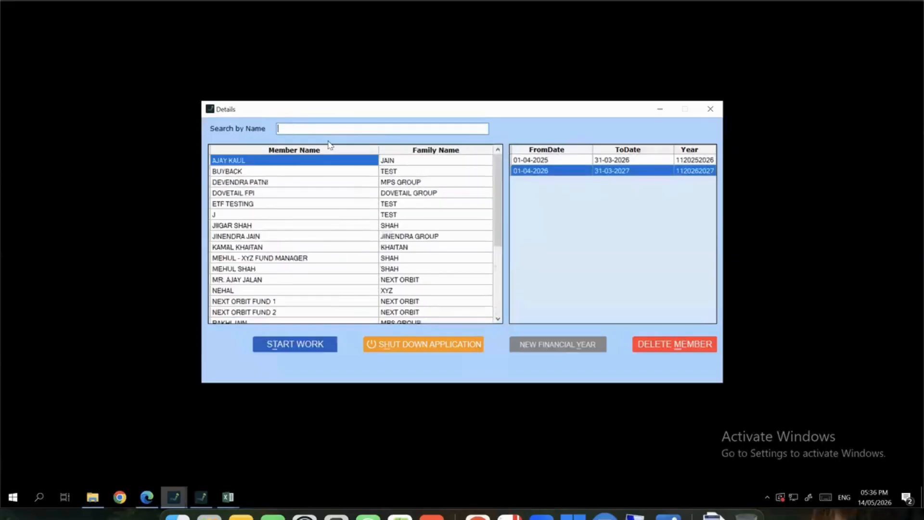
type("meh")
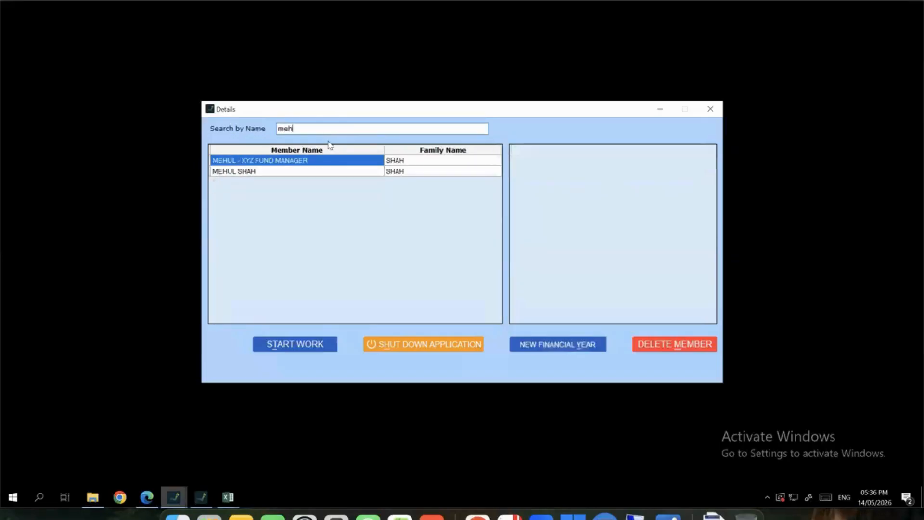
left_click(315, 173)
left_click(396, 172)
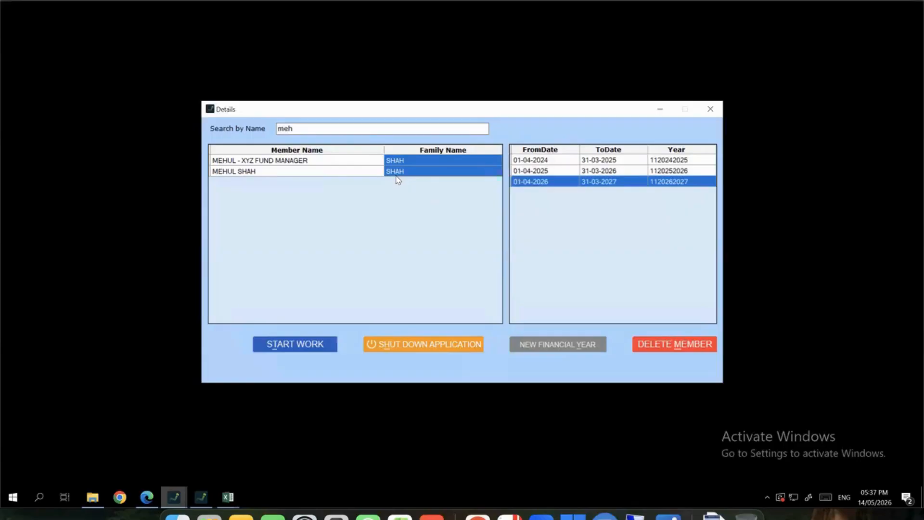
left_click(396, 177)
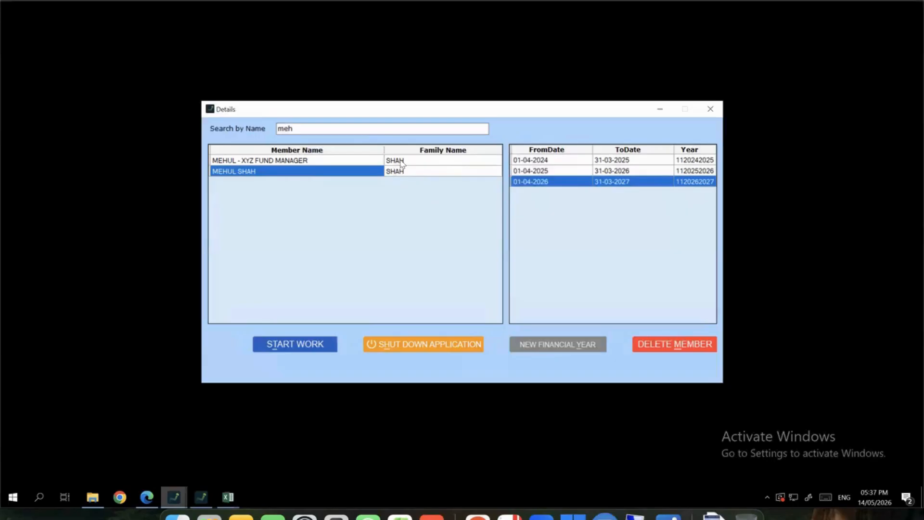
Open the member's 01-04-2025 to 31-03-2026 financial year to start work
left_click_drag(534, 160, 540, 193)
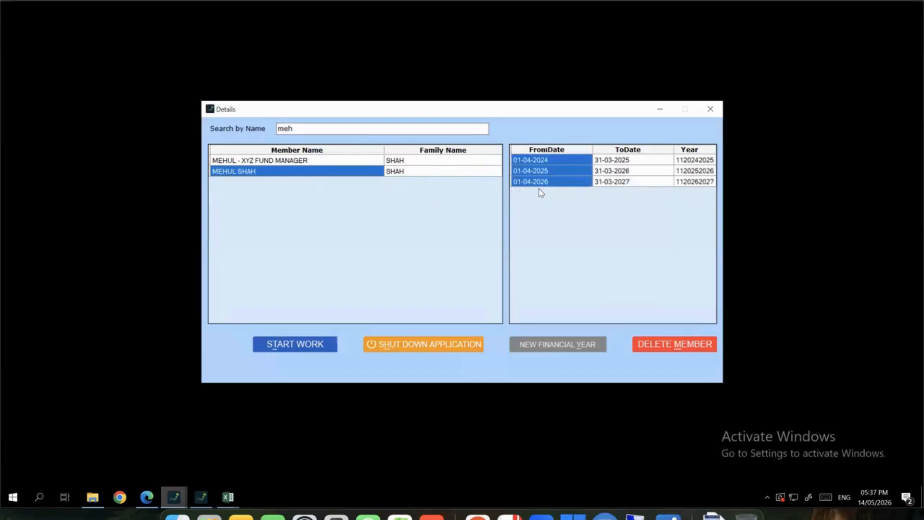
left_click(536, 162)
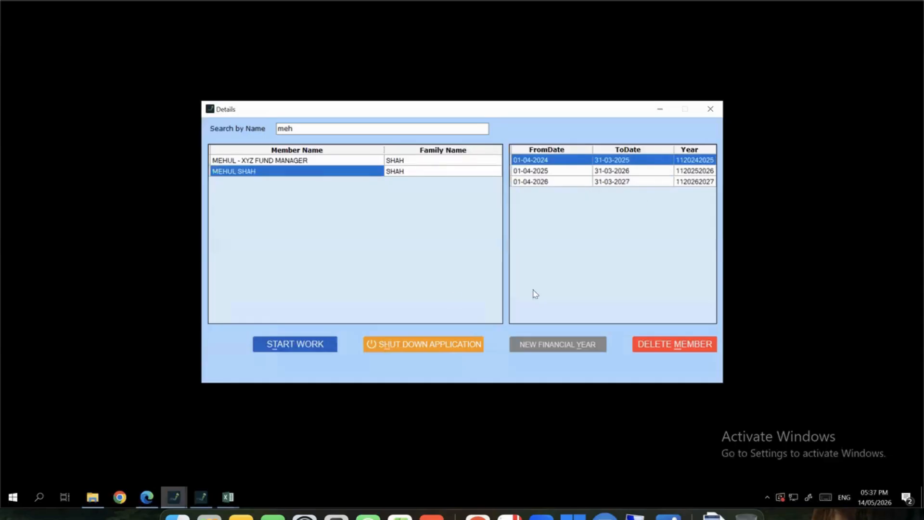
left_click(559, 176)
double_click(558, 175)
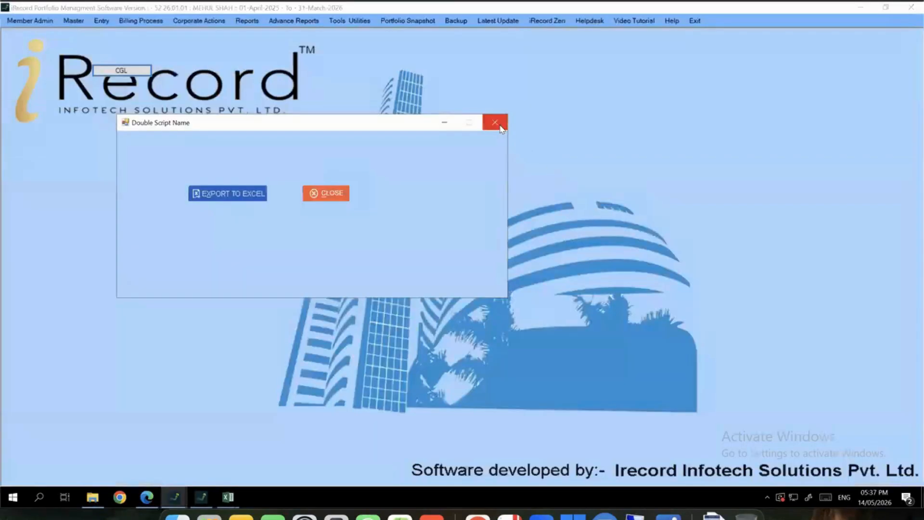
Dismiss the duplicate-script notice and switch to the first listed member via Change Member
left_click(495, 122)
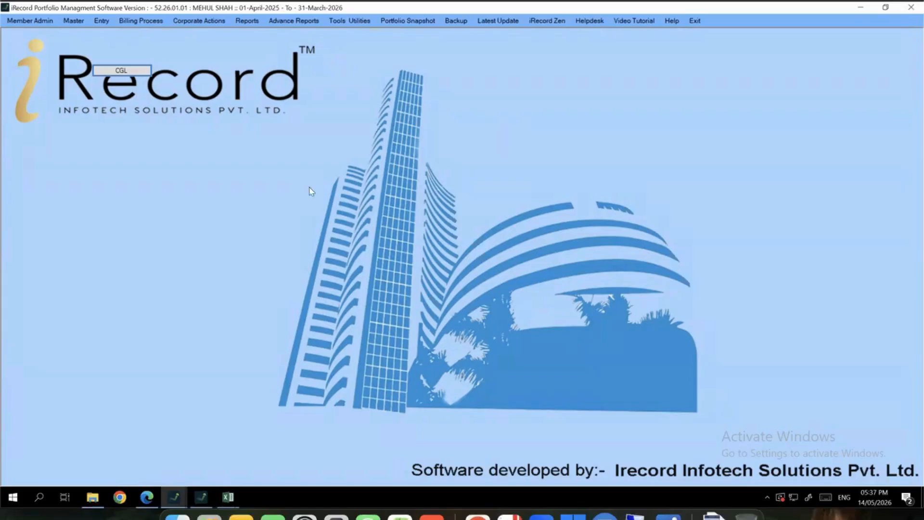
left_click(43, 24)
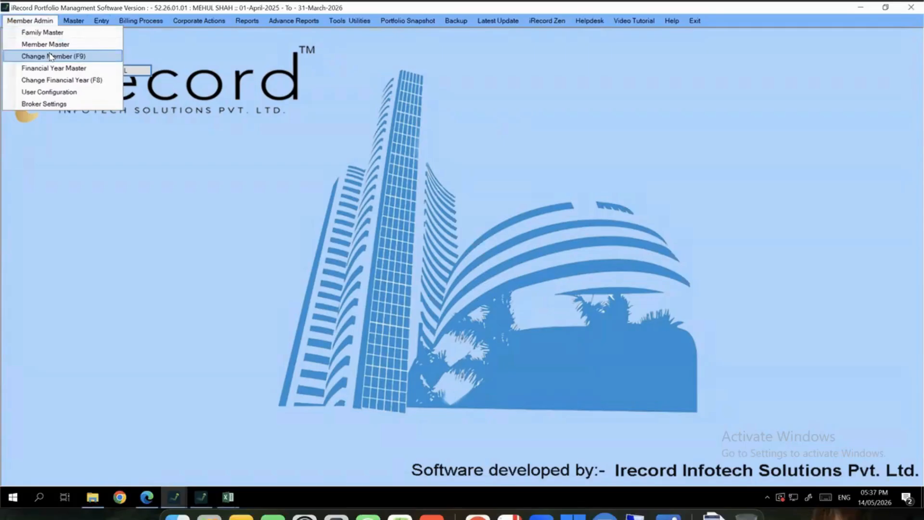
left_click(51, 56)
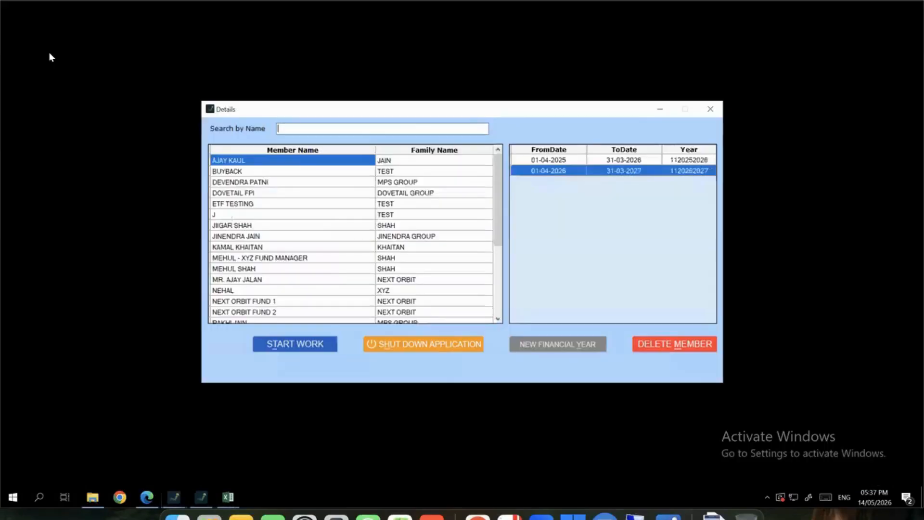
left_click(268, 345)
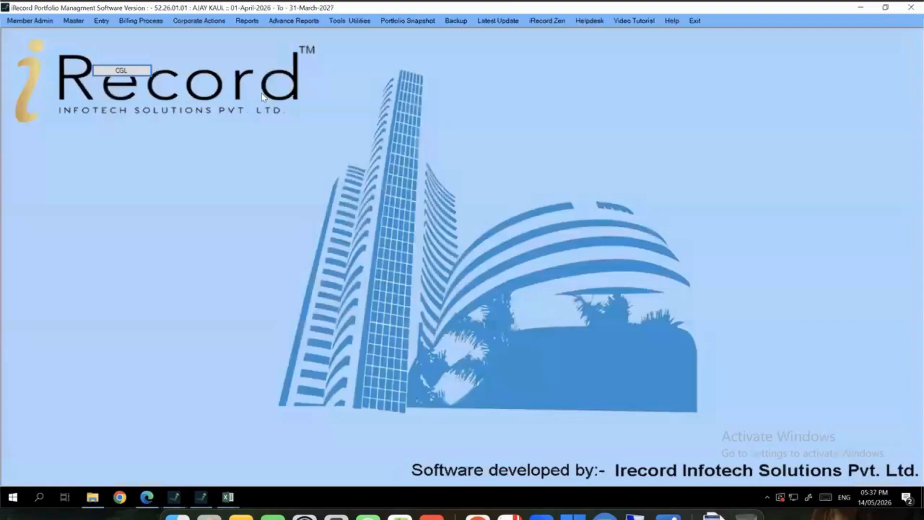
left_click(32, 22)
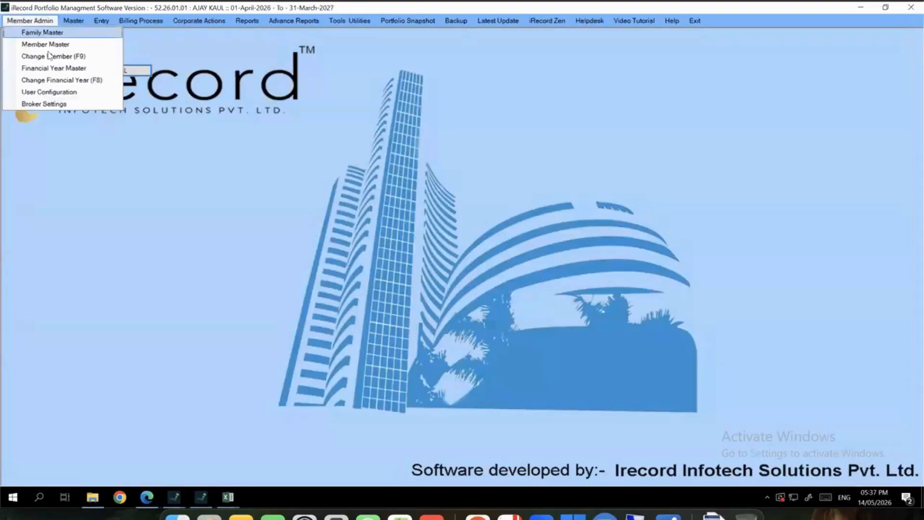
left_click(236, 194)
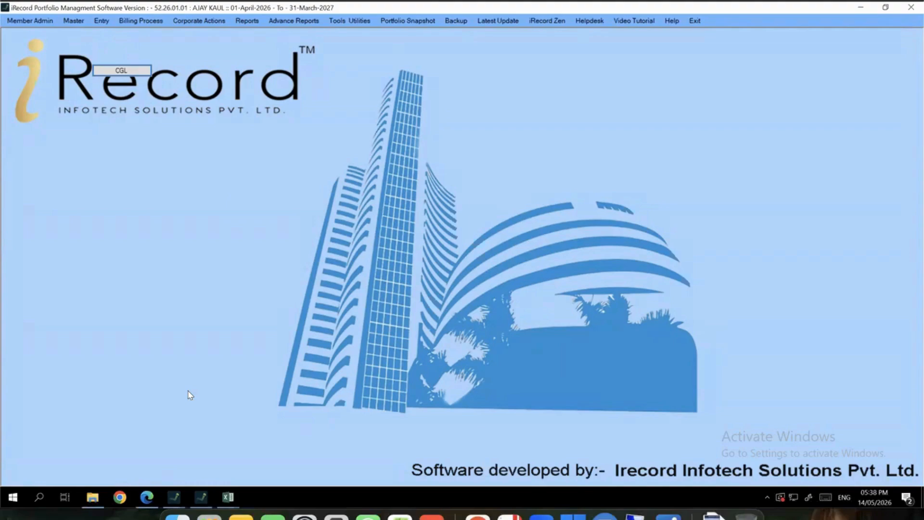
Switch back to the searched member's 2025–2026 year and dismiss the duplicate-script notice
left_click(175, 497)
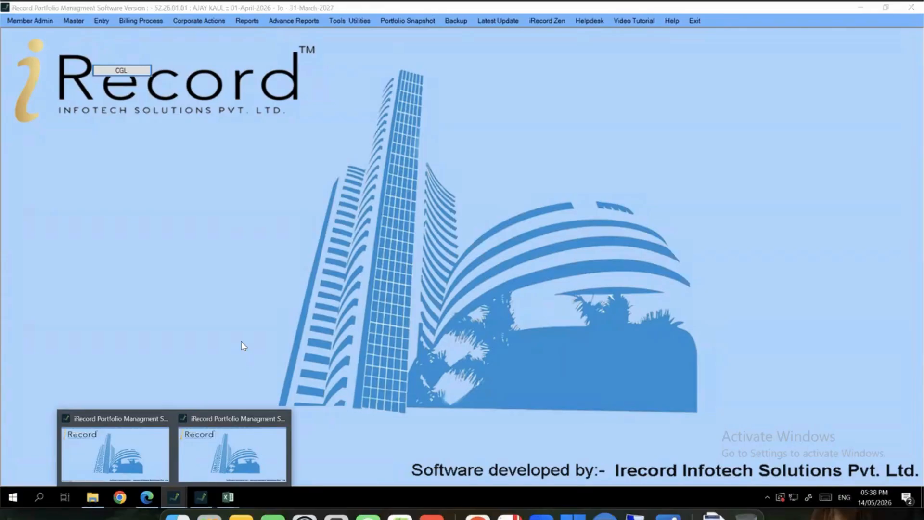
left_click(210, 430)
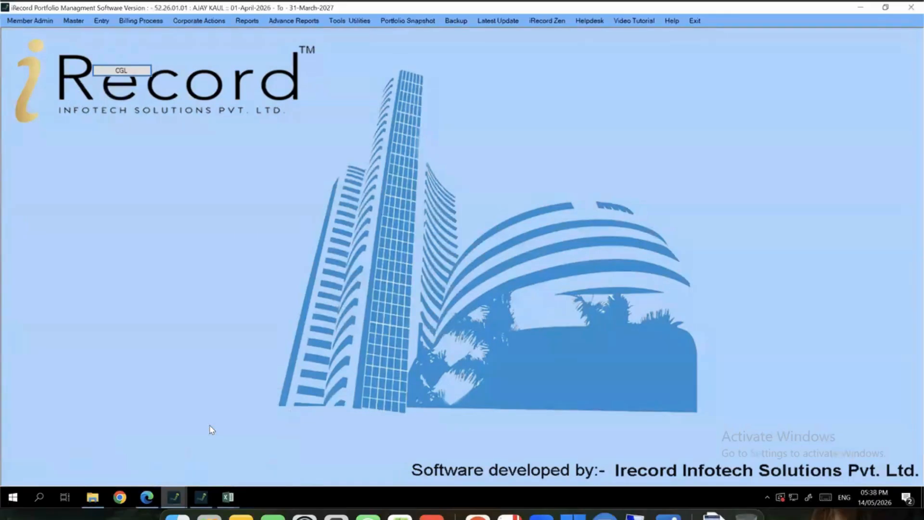
left_click(175, 495)
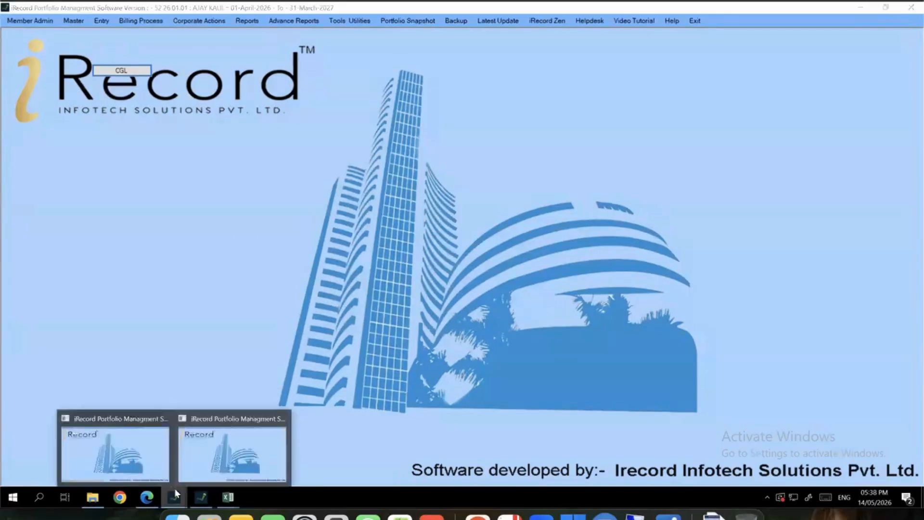
left_click(30, 20)
left_click(43, 56)
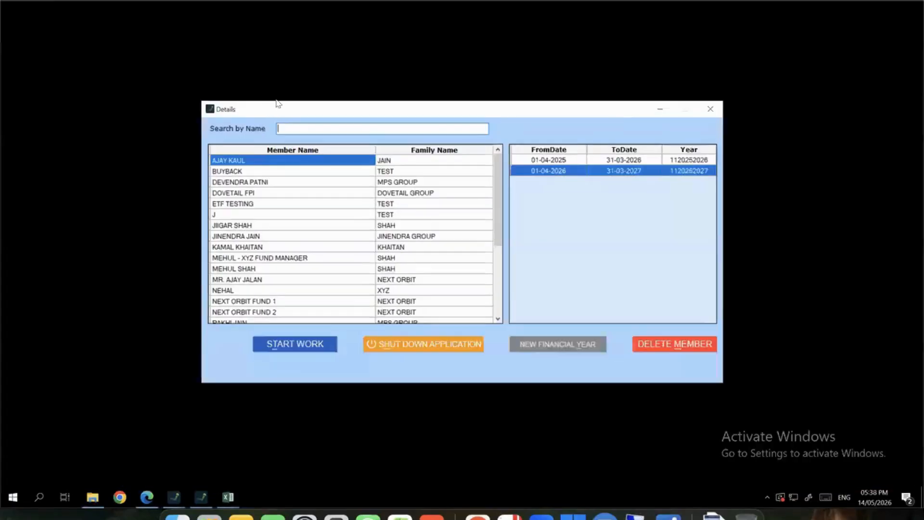
type("meh")
left_click(292, 171)
double_click(553, 170)
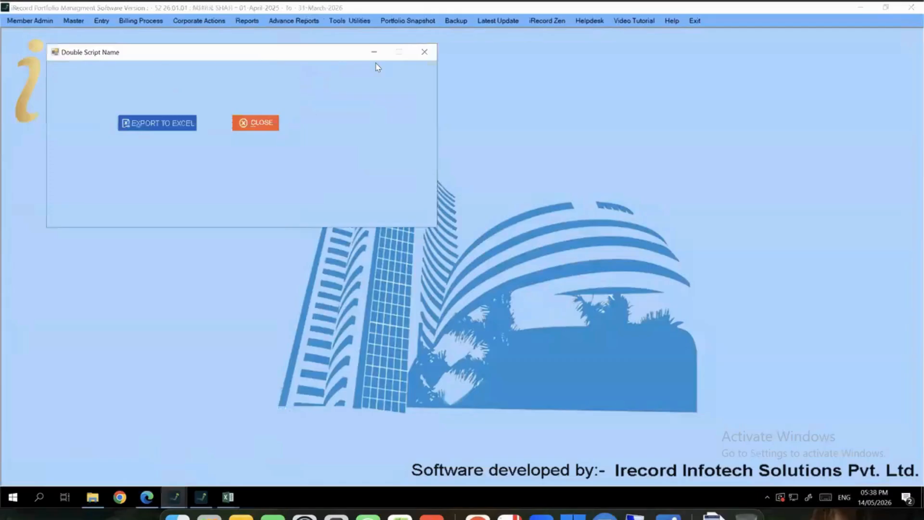
left_click(420, 51)
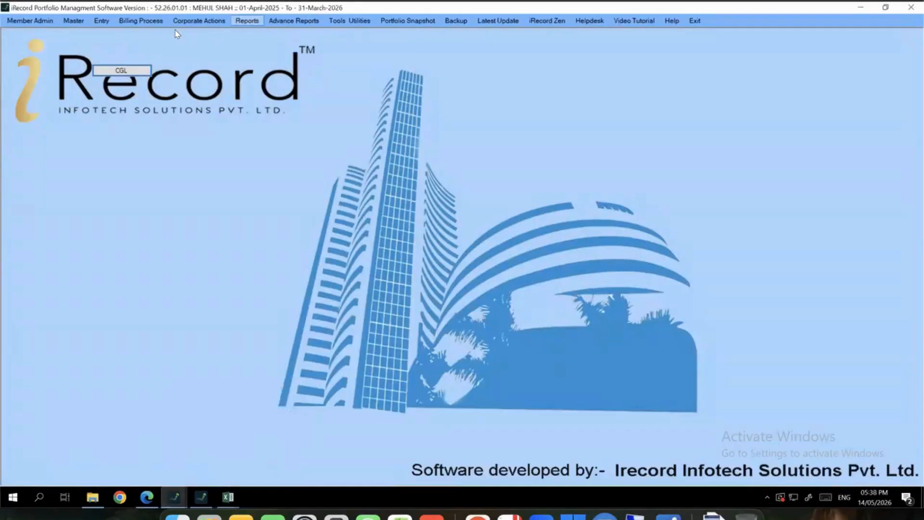
left_click(48, 22)
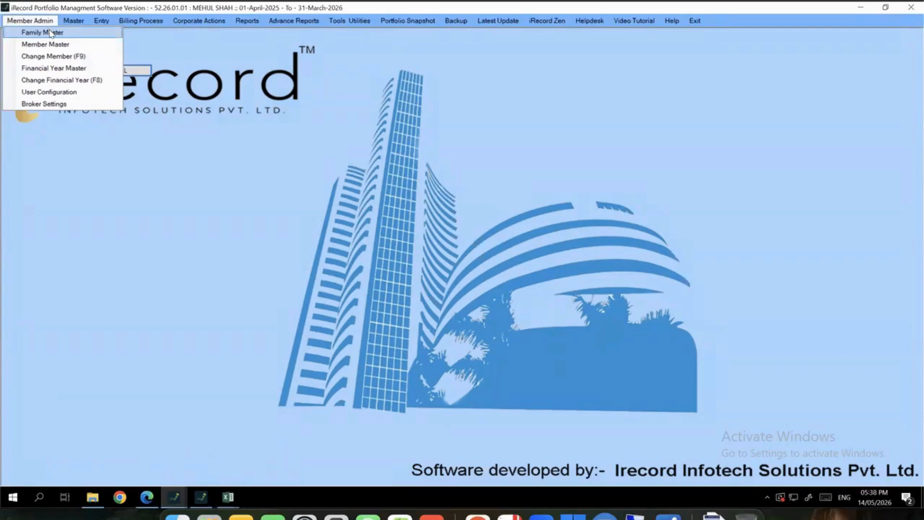
Load the existing family record by name search in Family Master
left_click(51, 33)
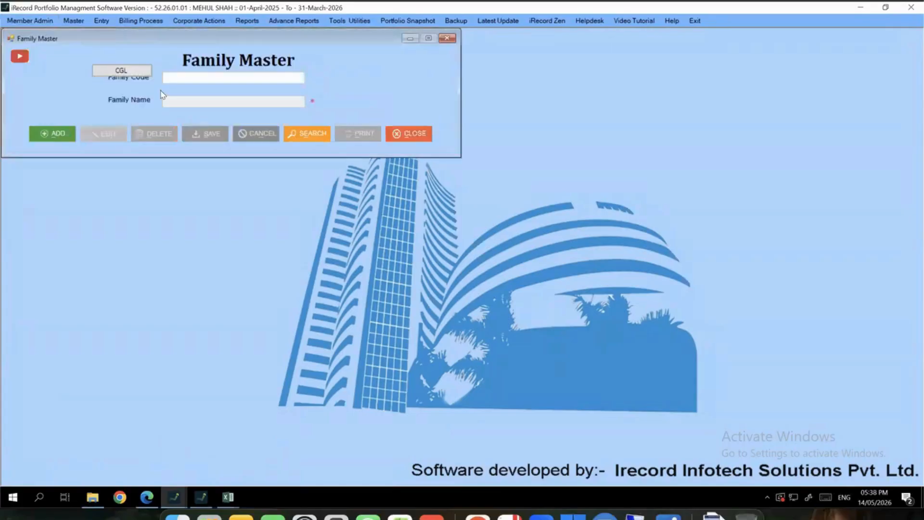
left_click(292, 134)
type("shah")
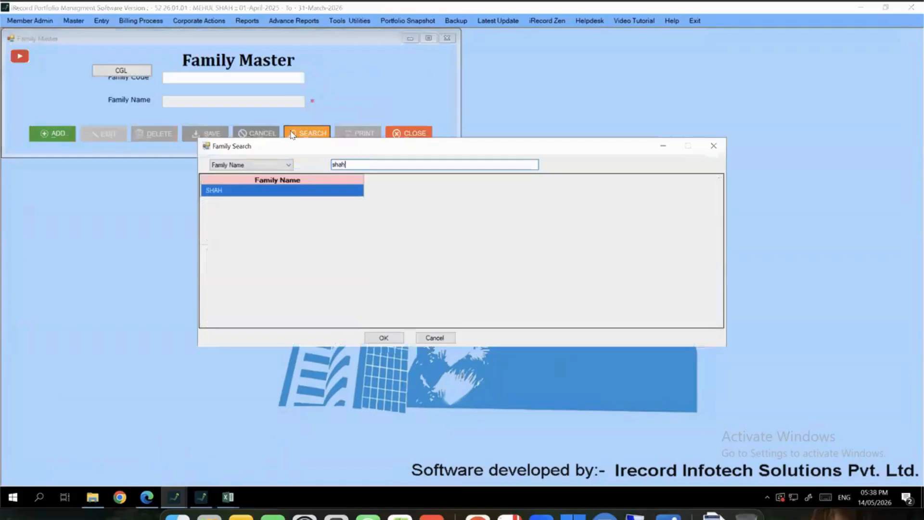
key("Return")
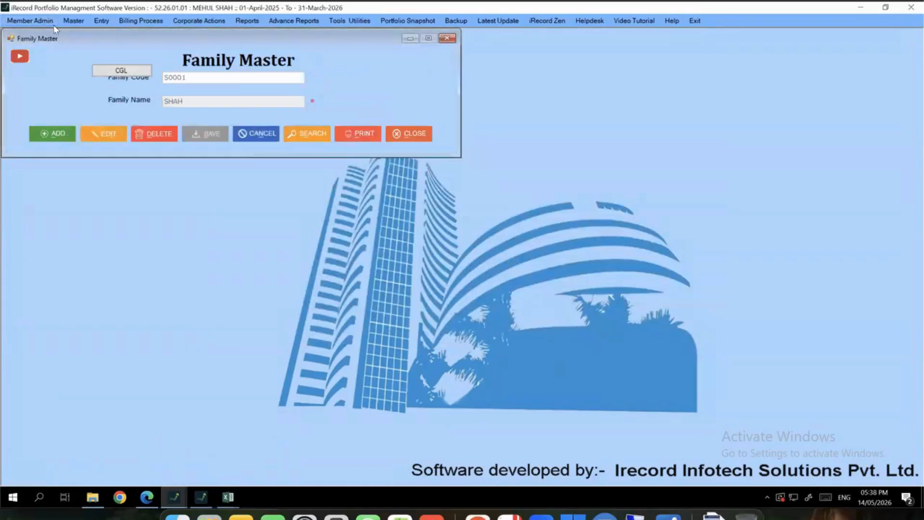
Load the individual member's saved details in Member Master by name search
left_click(30, 20)
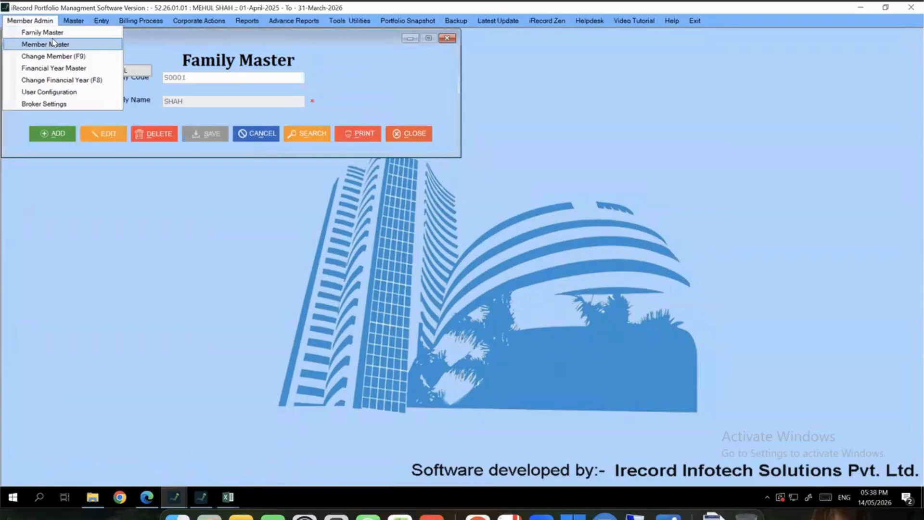
left_click(53, 44)
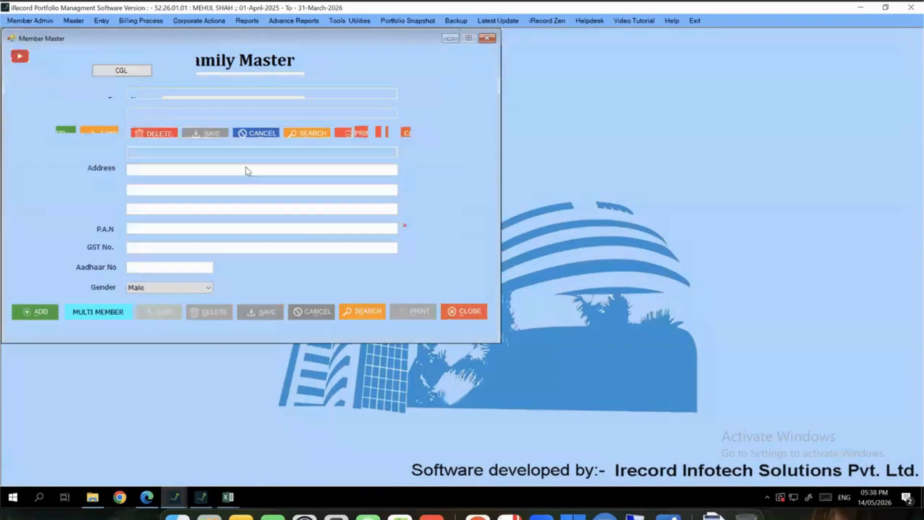
left_click(381, 130)
type("meh")
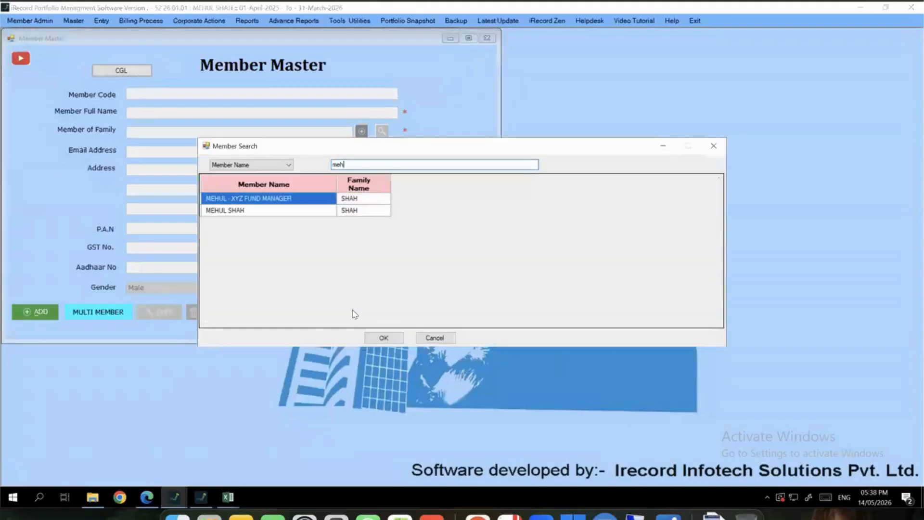
key("Down")
key("Return")
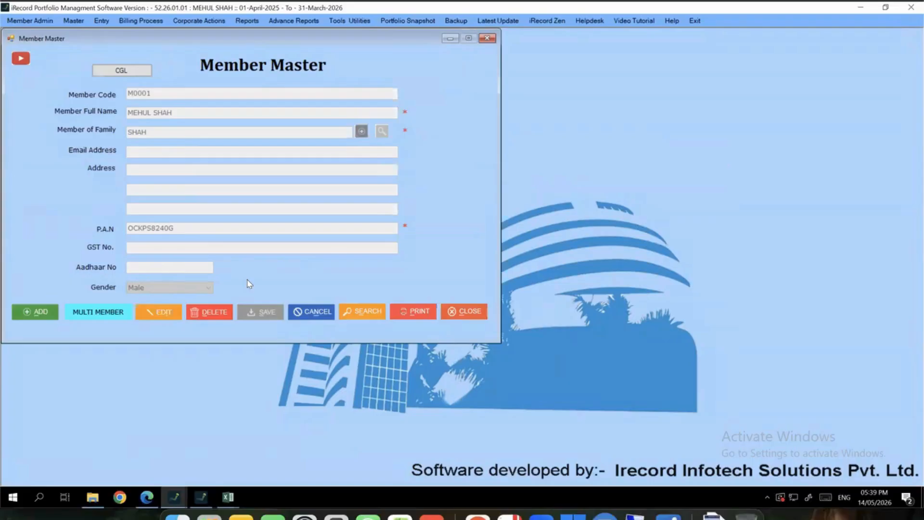
left_click(33, 22)
Review the Equity broker file formats in User Configuration, then close it
left_click(48, 104)
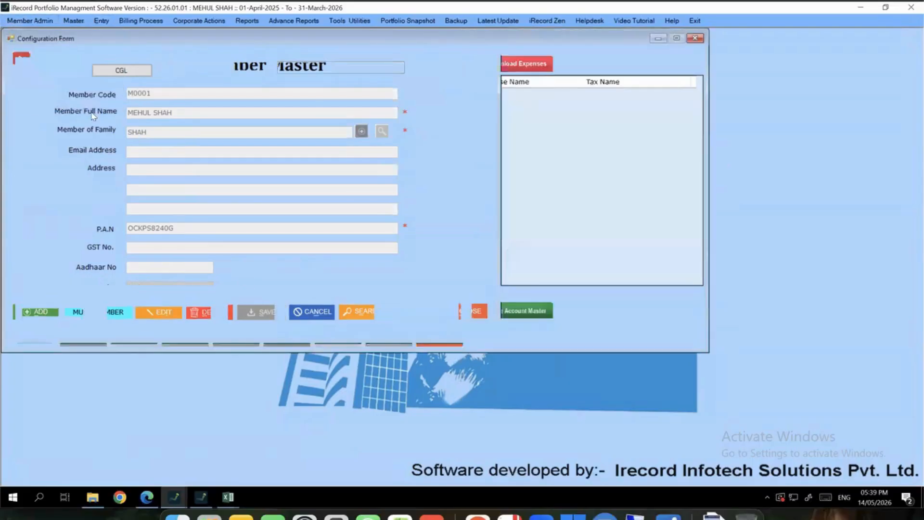
left_click(325, 314)
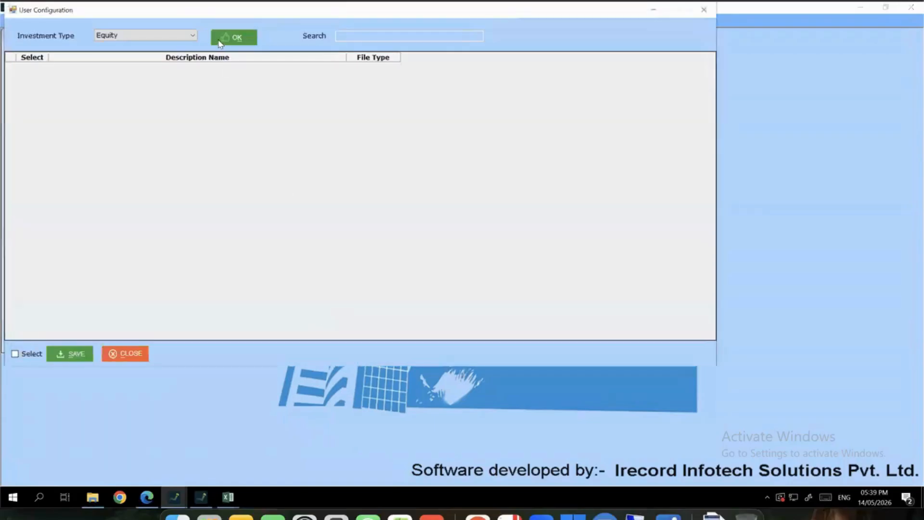
left_click(220, 42)
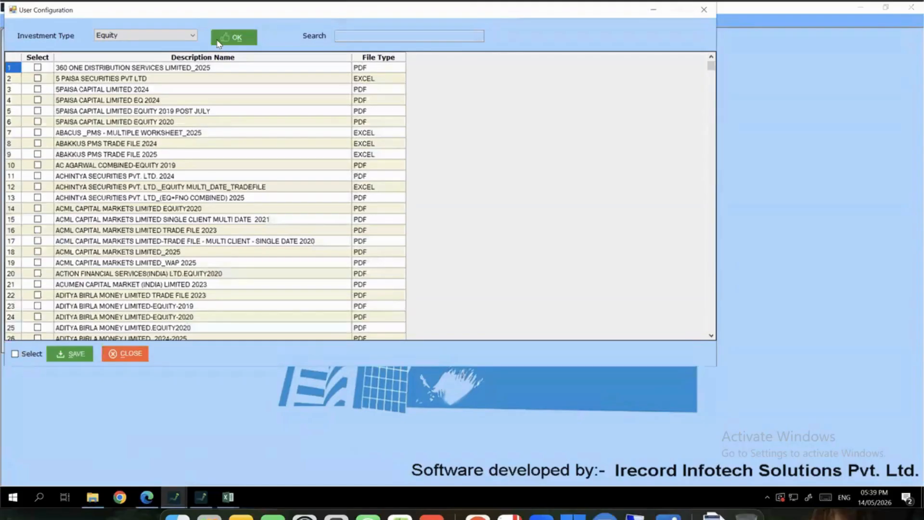
left_click(181, 37)
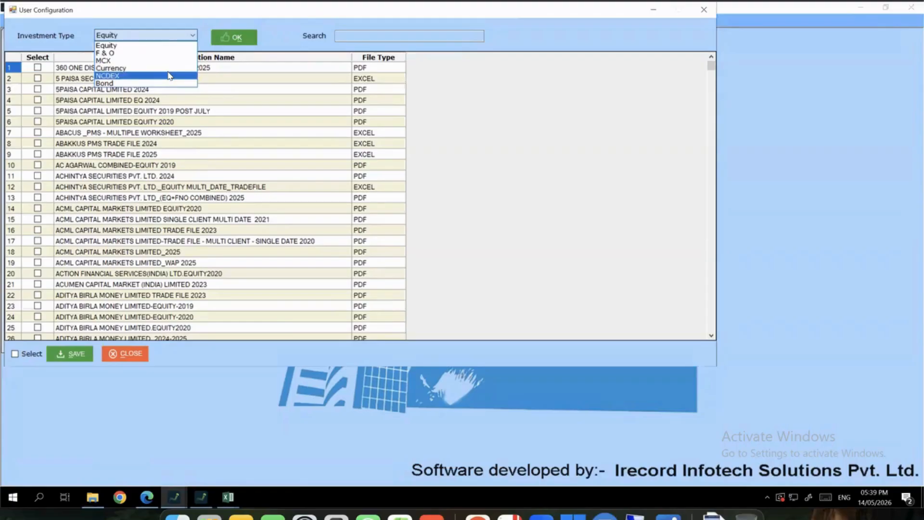
left_click(484, 92)
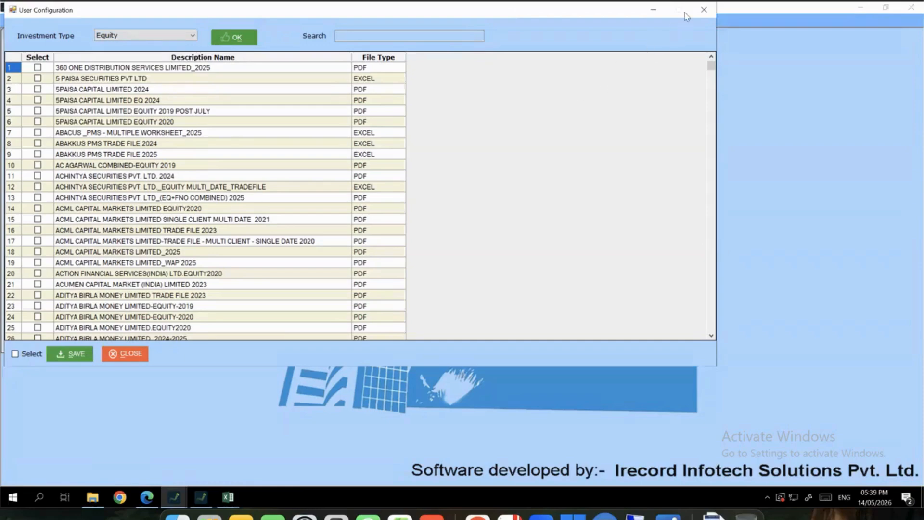
left_click(704, 10)
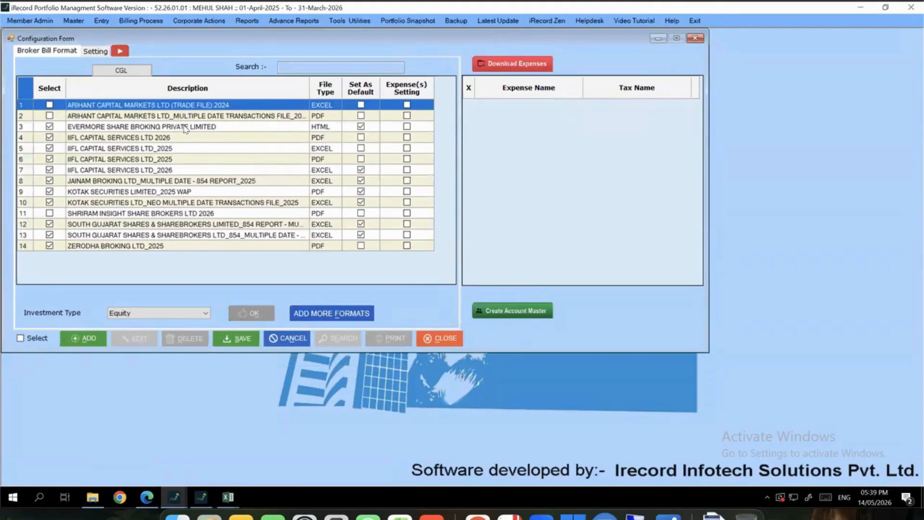
Tick Expense(s) Setting for the Equity JAINAM BROKING 854 format, then close the Configuration Form
left_click_drag(170, 117, 162, 263)
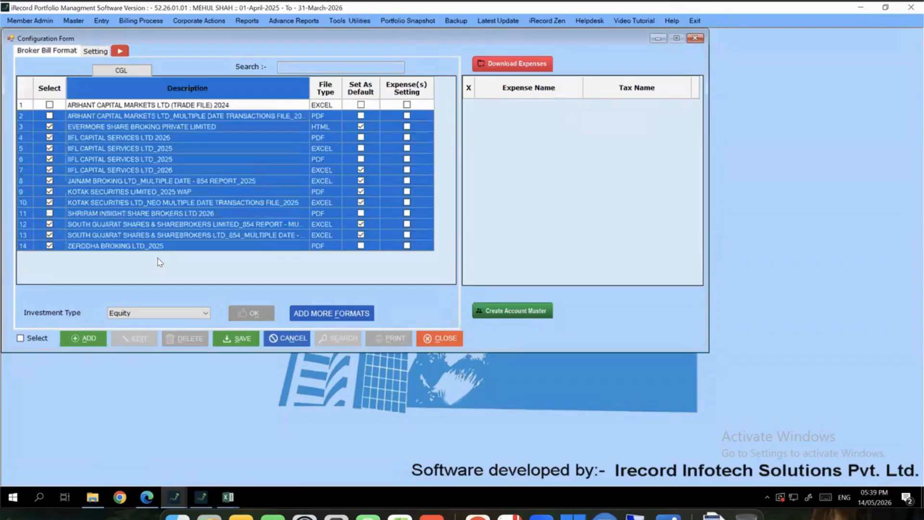
left_click(153, 316)
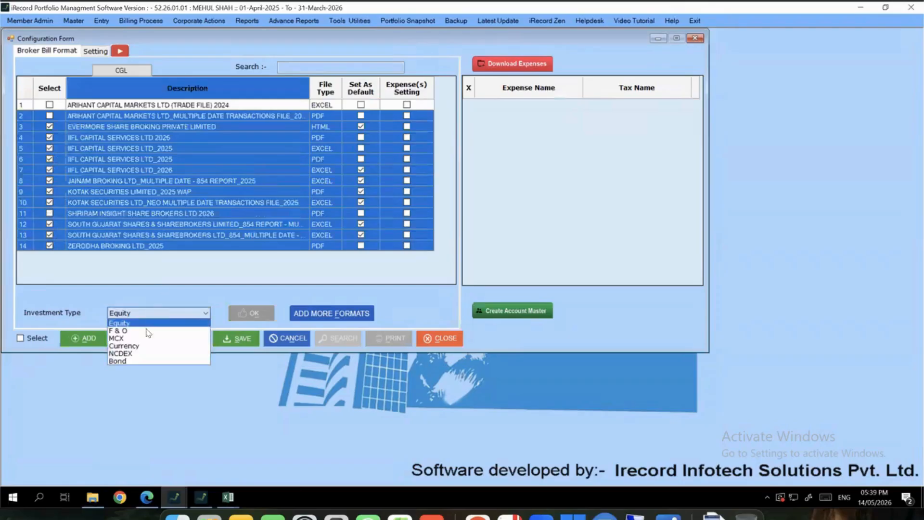
left_click(209, 297)
left_click(225, 181)
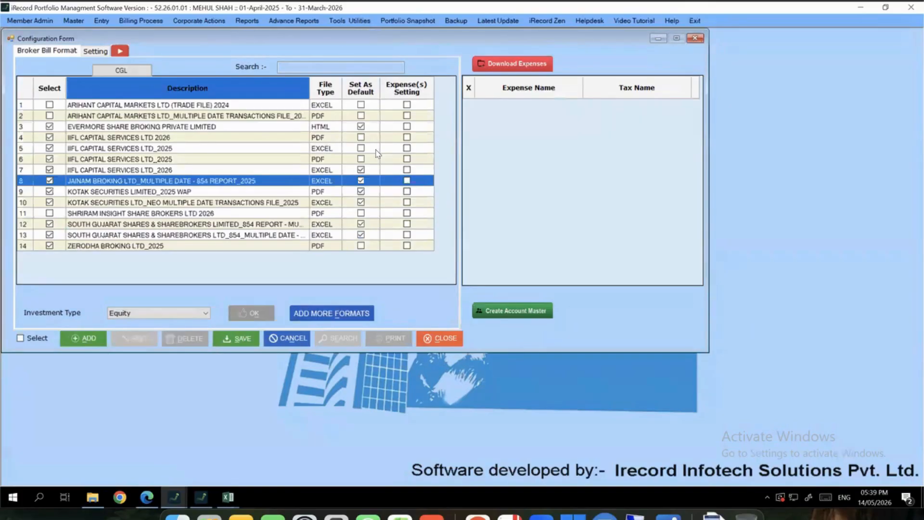
left_click(407, 181)
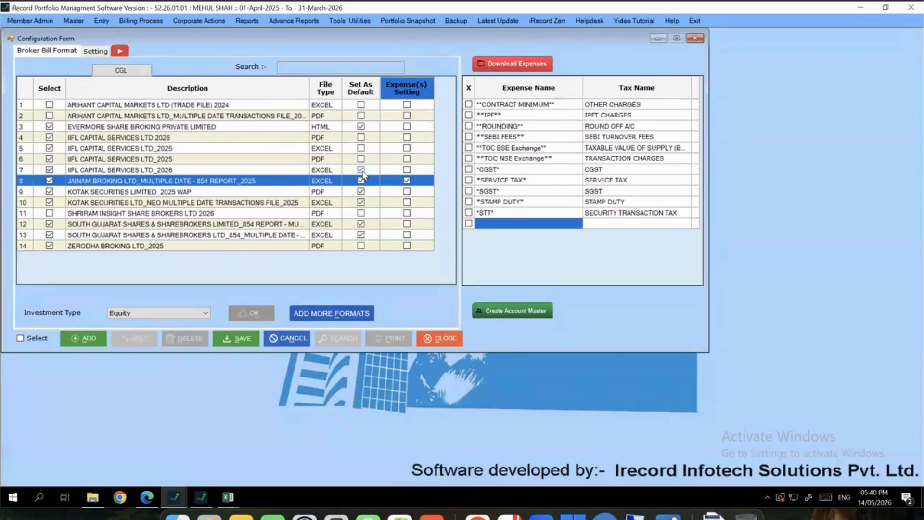
left_click_drag(520, 107, 513, 219)
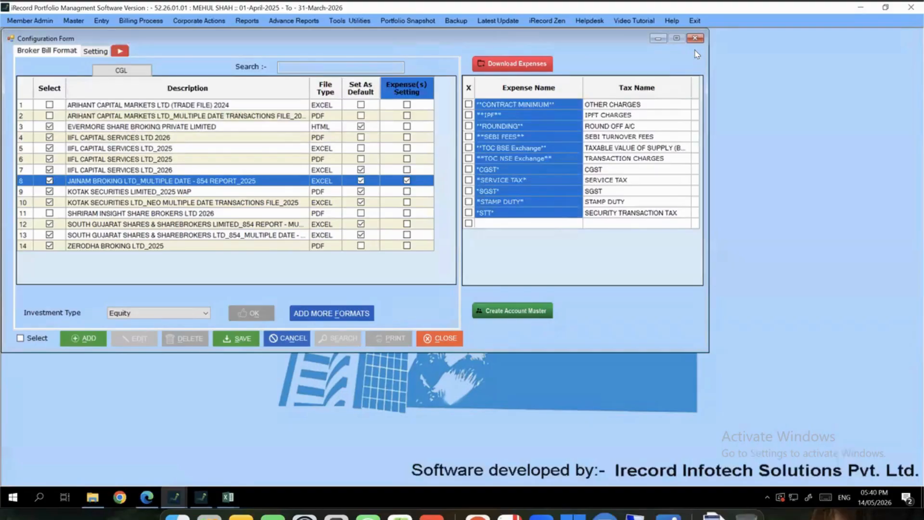
left_click(694, 38)
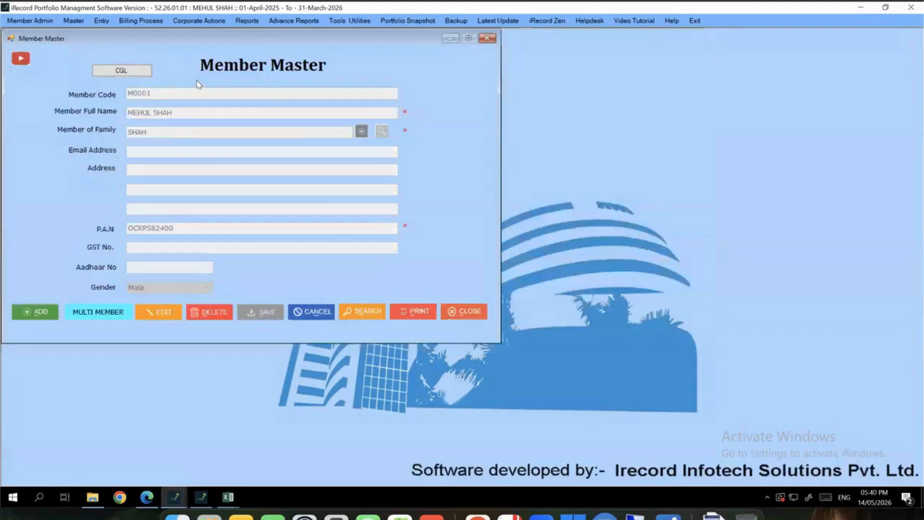
Close the member and family detail forms
left_click(73, 20)
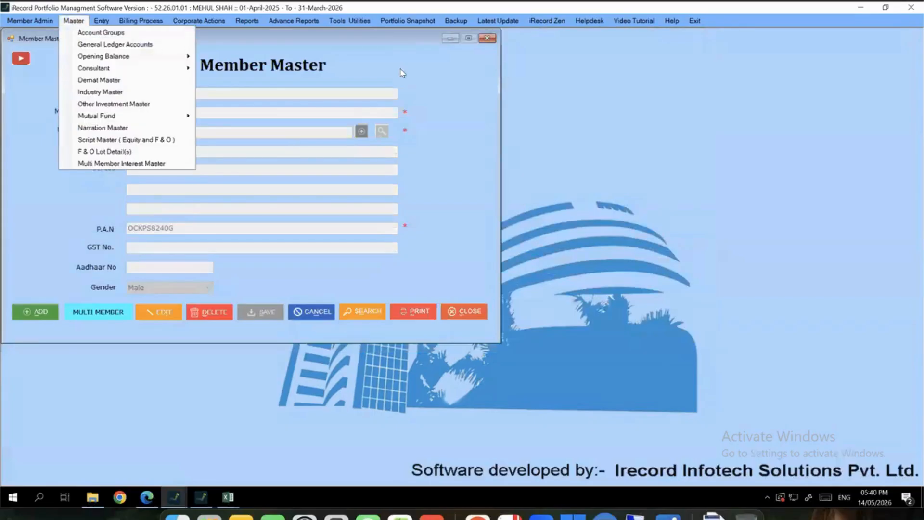
left_click(493, 51)
left_click(487, 38)
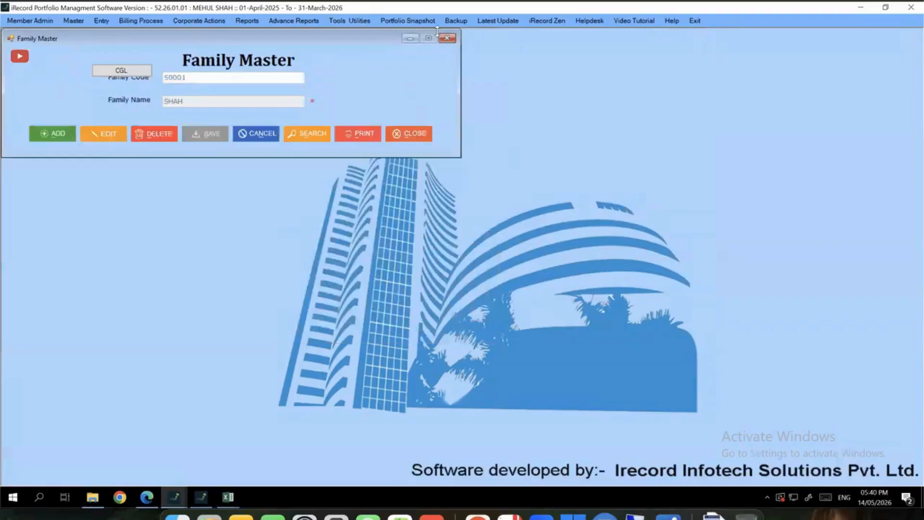
left_click(445, 39)
Download the Multi Account Upload template from General Ledger Accounts into Downloads
left_click(73, 21)
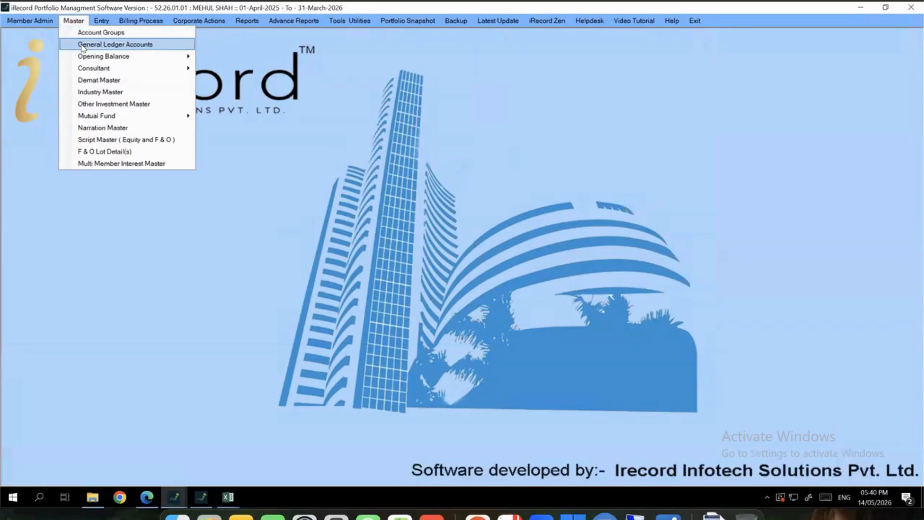
left_click(83, 46)
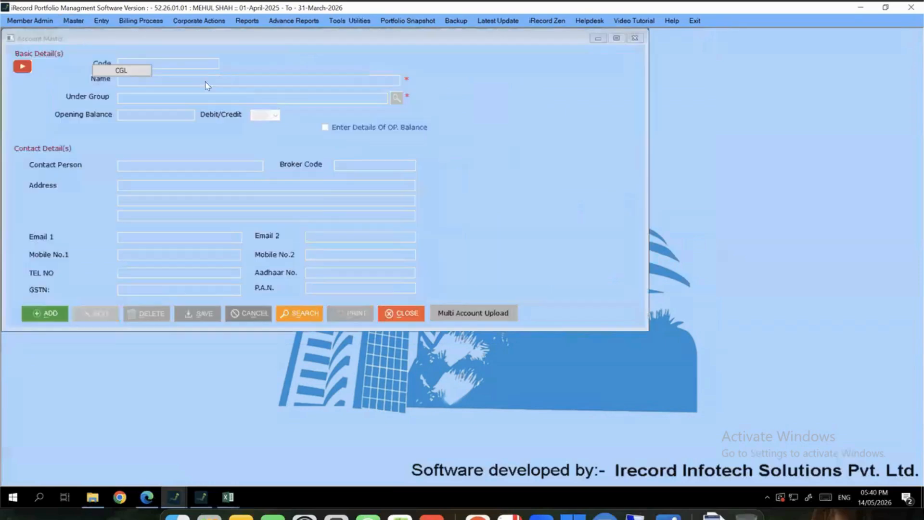
left_click(462, 314)
left_click(330, 178)
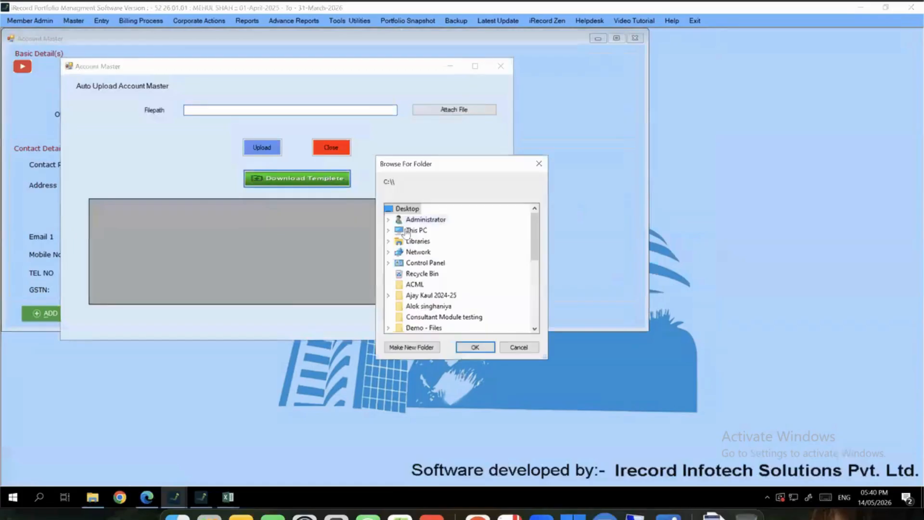
double_click(396, 232)
double_click(436, 276)
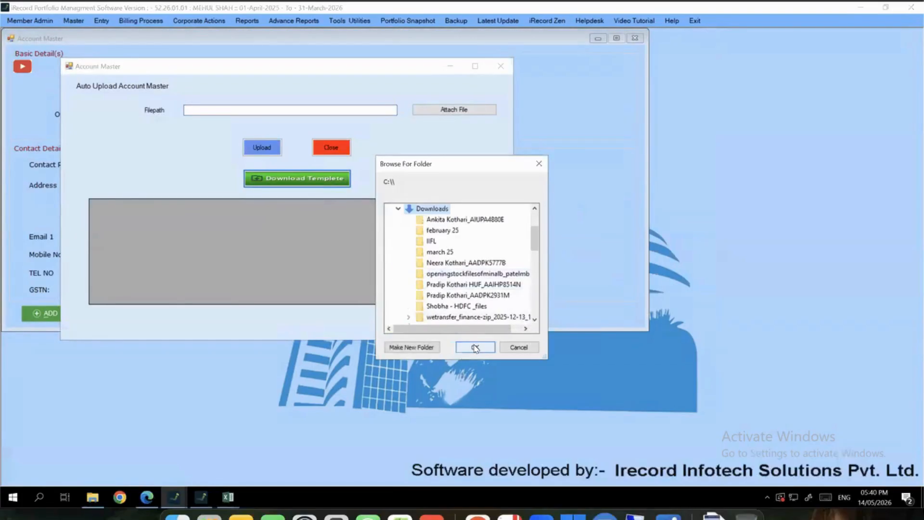
left_click(475, 347)
key("Return")
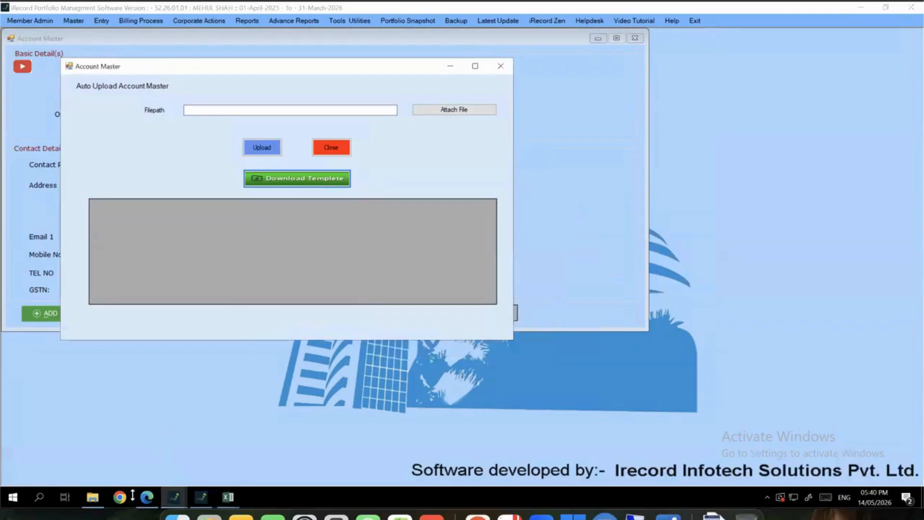
Open the Opening Account Masters Template from Downloads in Excel and zoom in
right_click(92, 497)
left_click(91, 455)
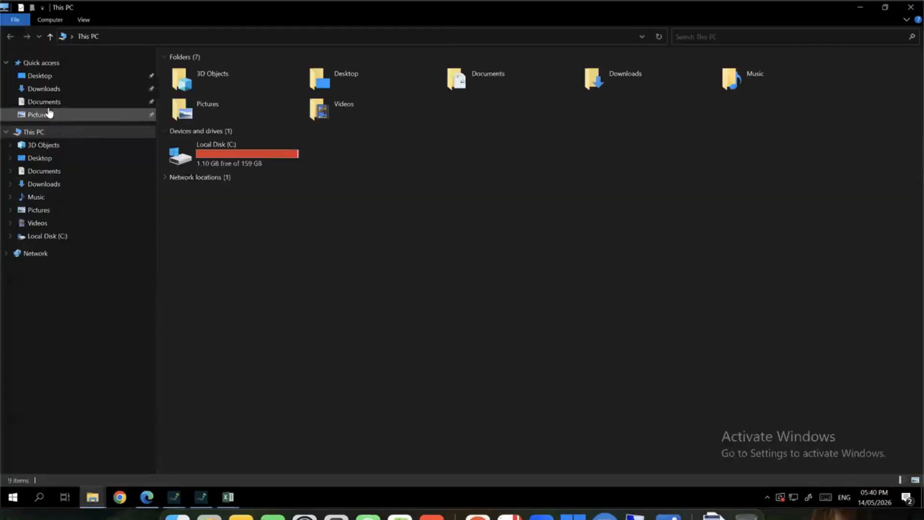
left_click(53, 90)
double_click(241, 85)
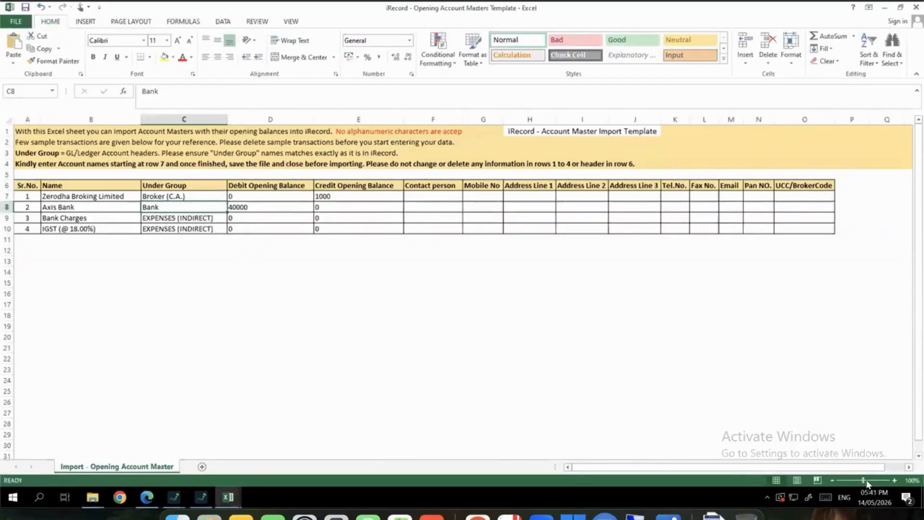
left_click_drag(863, 480, 867, 479)
Highlight the sample Name, Under Group and Debit/Credit Opening Balance columns, then minimize Excel
left_click(443, 337)
key("Left")
key("Left")
key("Left")
key("Left")
key("Left")
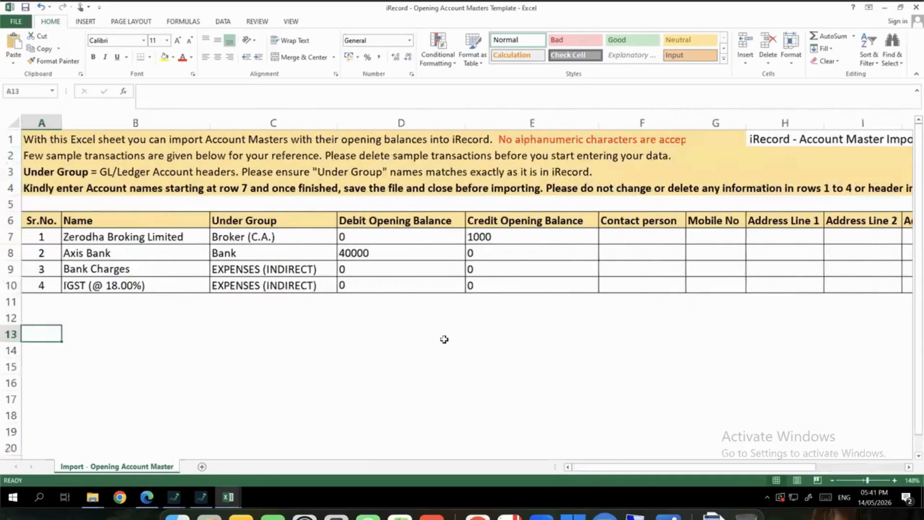
left_click_drag(151, 237, 149, 284)
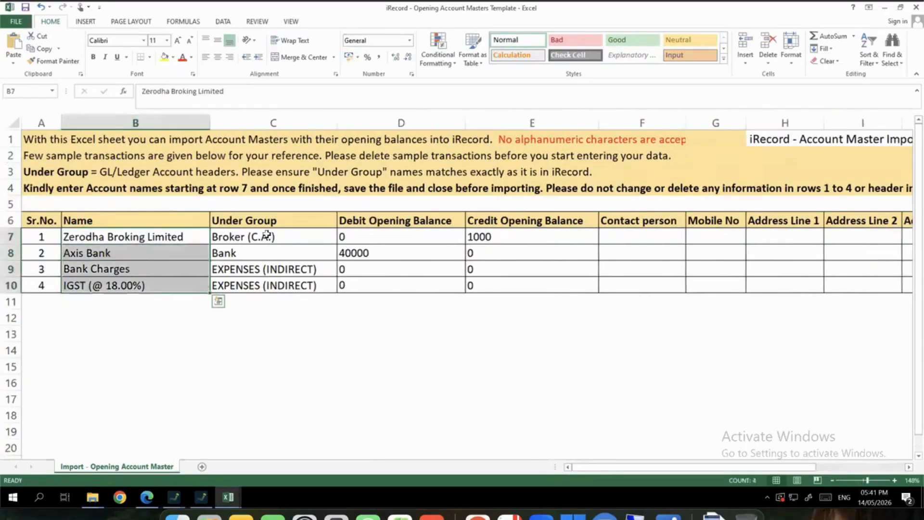
left_click_drag(264, 234, 266, 319)
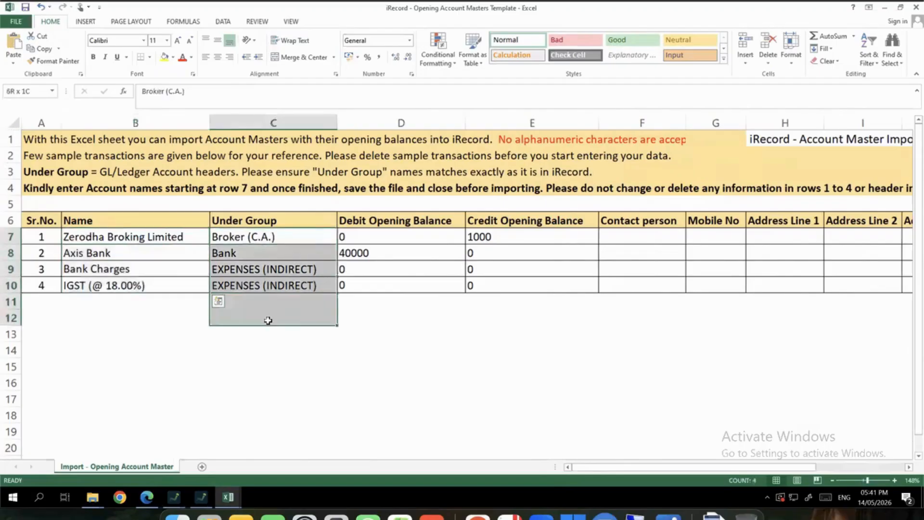
left_click_drag(377, 232, 542, 318)
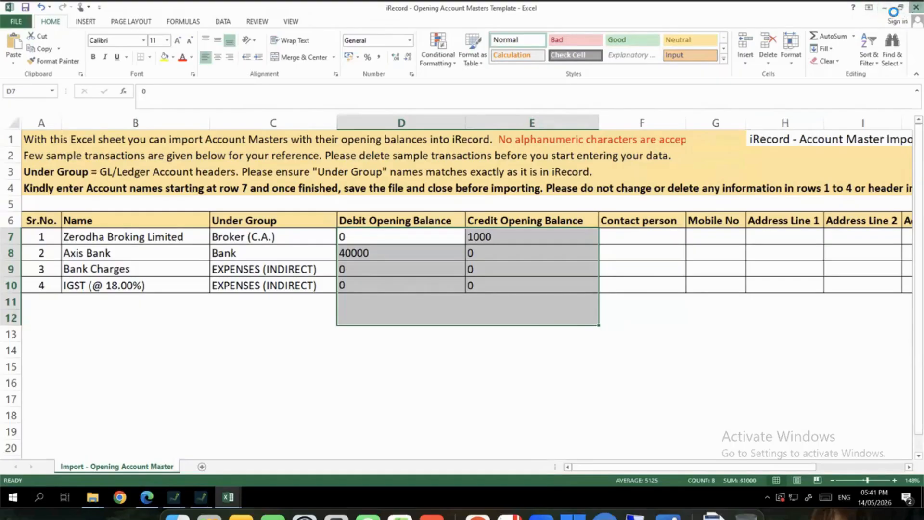
left_click(884, 8)
Open Opening Stock Import under Opening Balance, then the General Ledger Accounts master
left_click(201, 497)
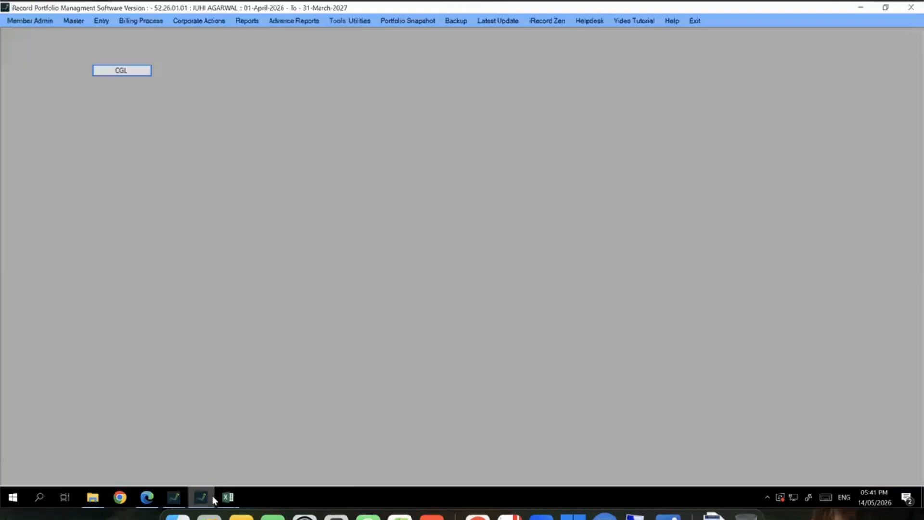
left_click(73, 20)
mouse_move(140, 57)
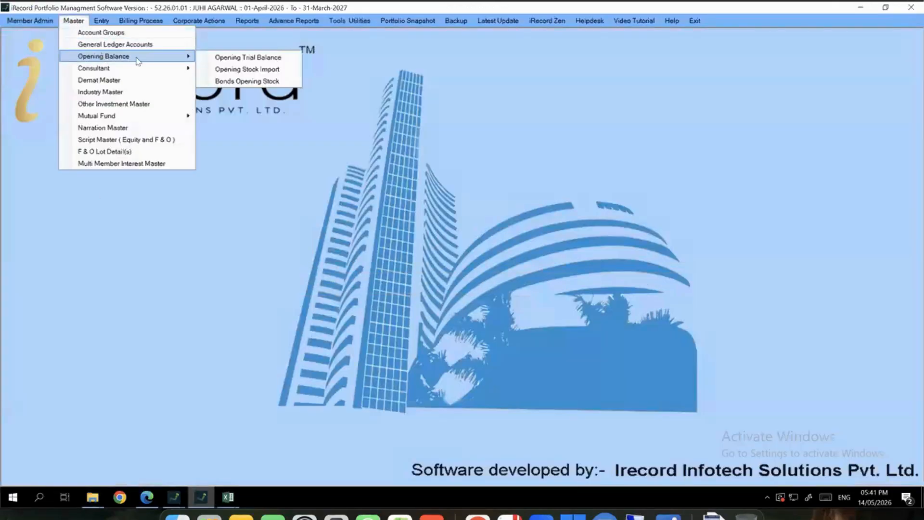
left_click(254, 70)
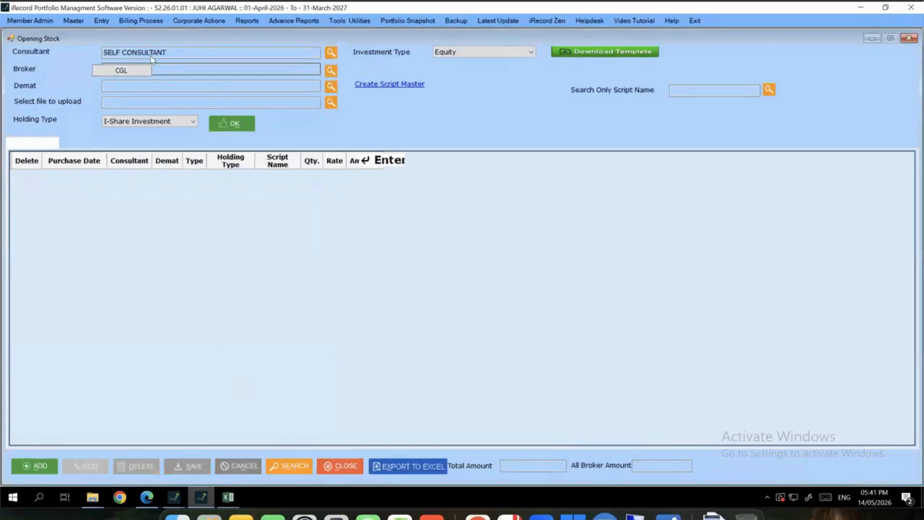
left_click(73, 20)
left_click(94, 44)
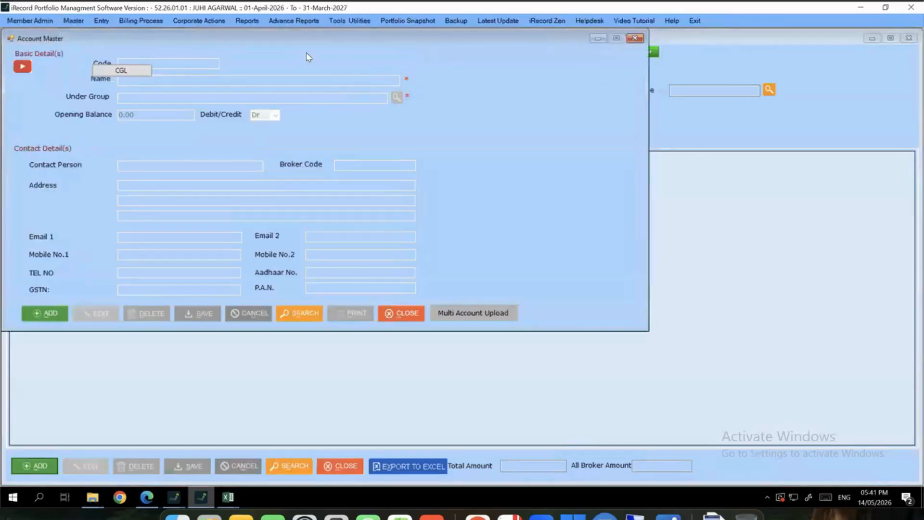
Add account ZERODHA BROK under group BROKER (C.A) with a 10000 opening balance
left_click(202, 339)
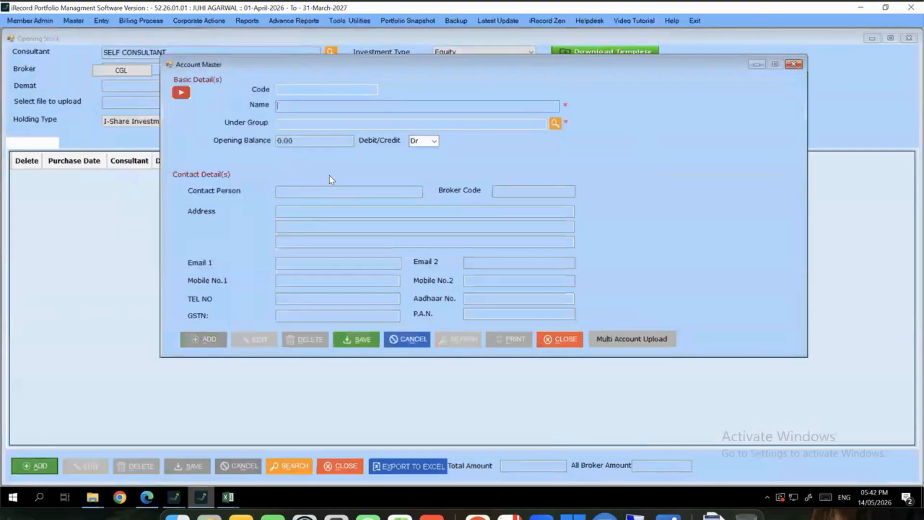
type("ZERODHA BROK")
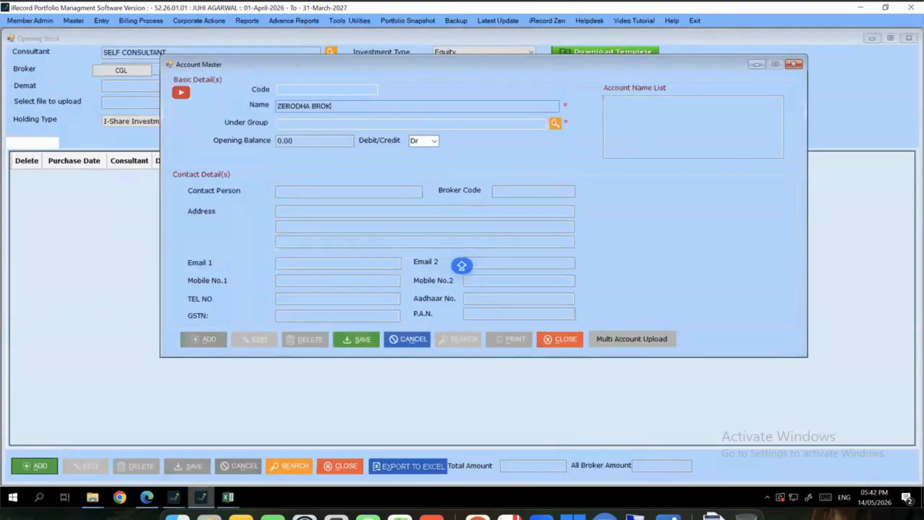
key("Tab")
type("RB")
key("BackSpace")
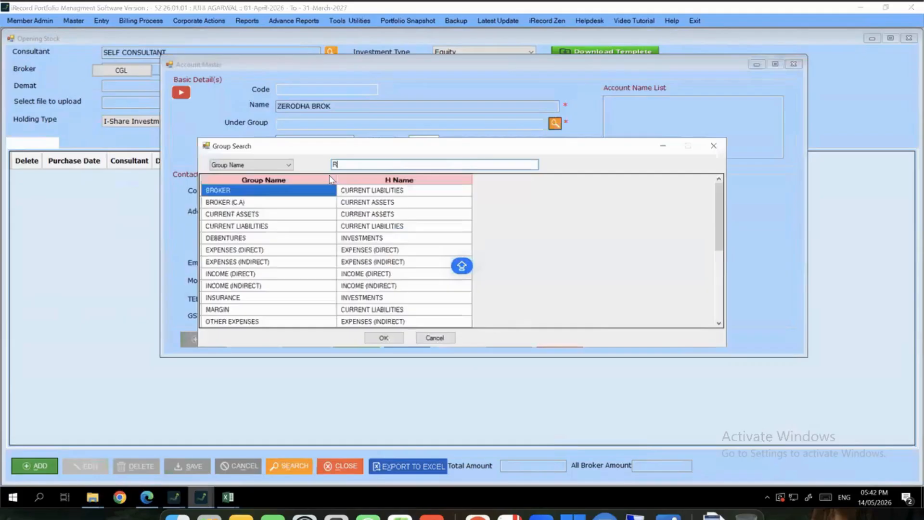
key("BackSpace")
type("BROK")
key("Down")
key("Return")
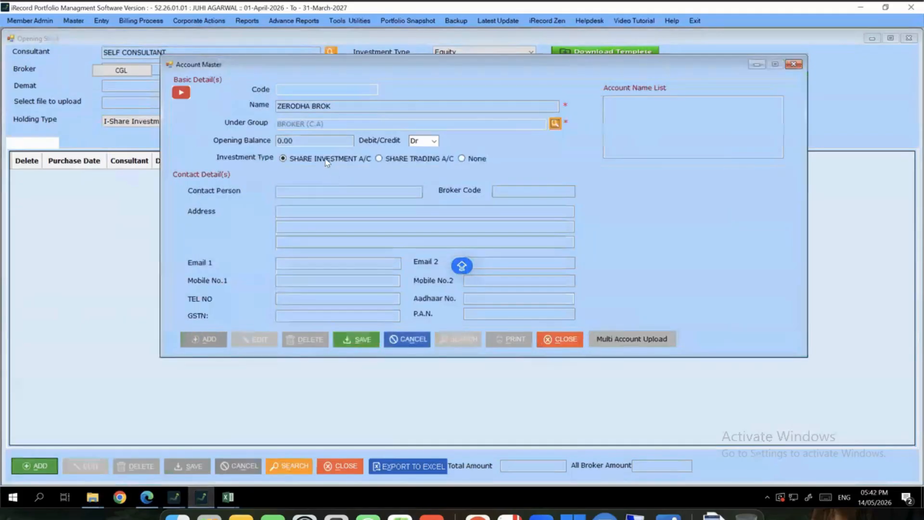
double_click(315, 143)
type("10000")
left_click(344, 106)
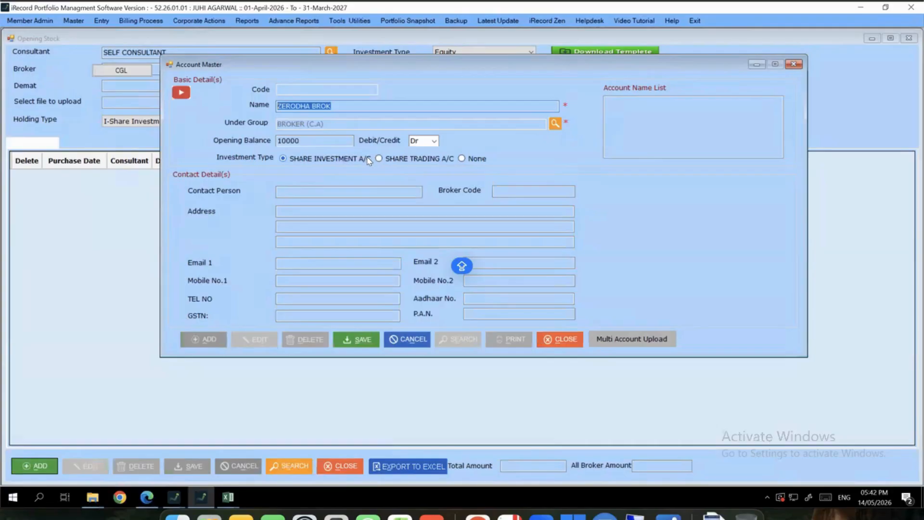
Save the account entry and download the Equities opening stock template into Downloads
key("Return")
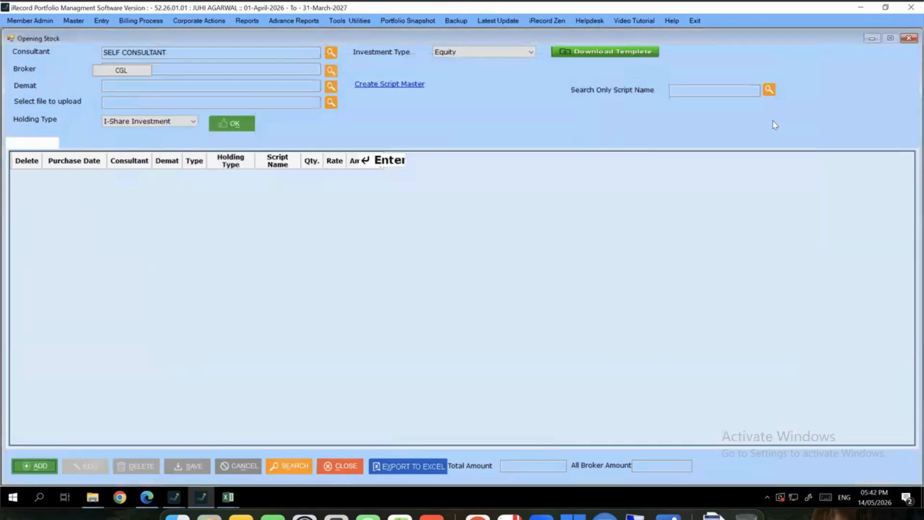
left_click(600, 52)
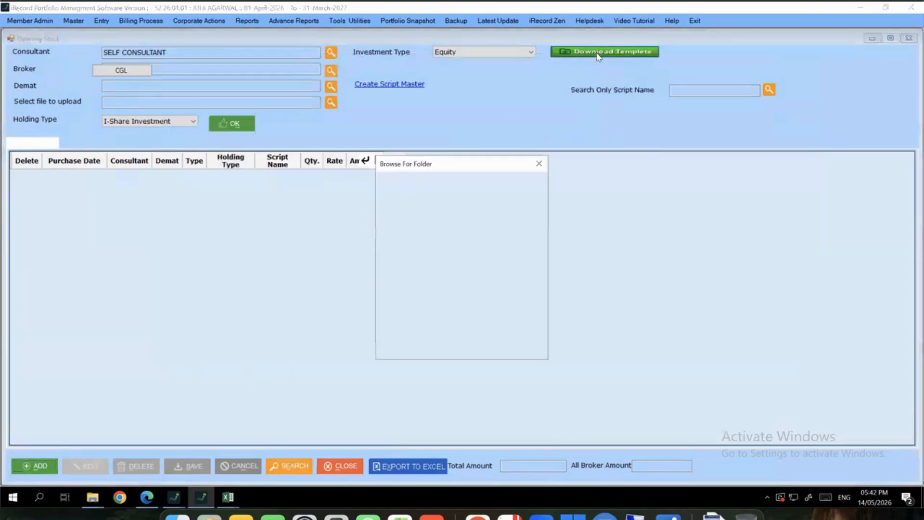
double_click(417, 230)
double_click(438, 274)
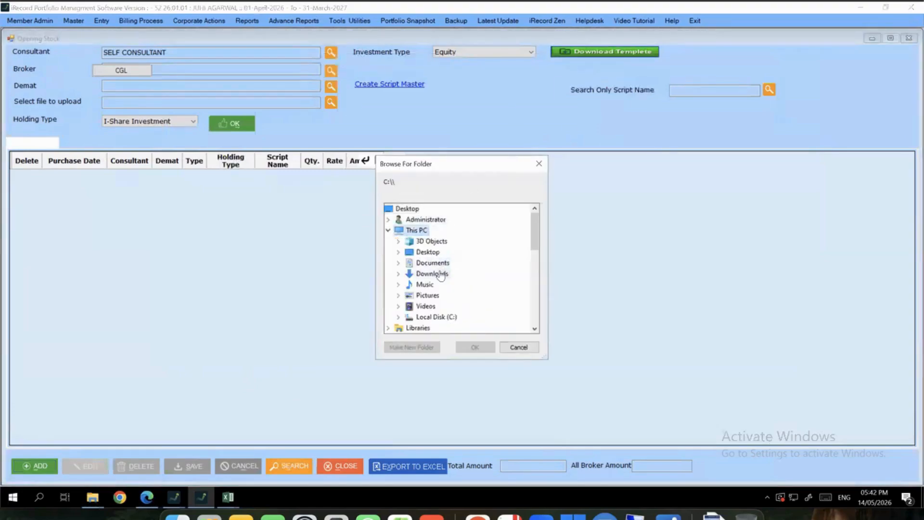
left_click(463, 343)
key("Return")
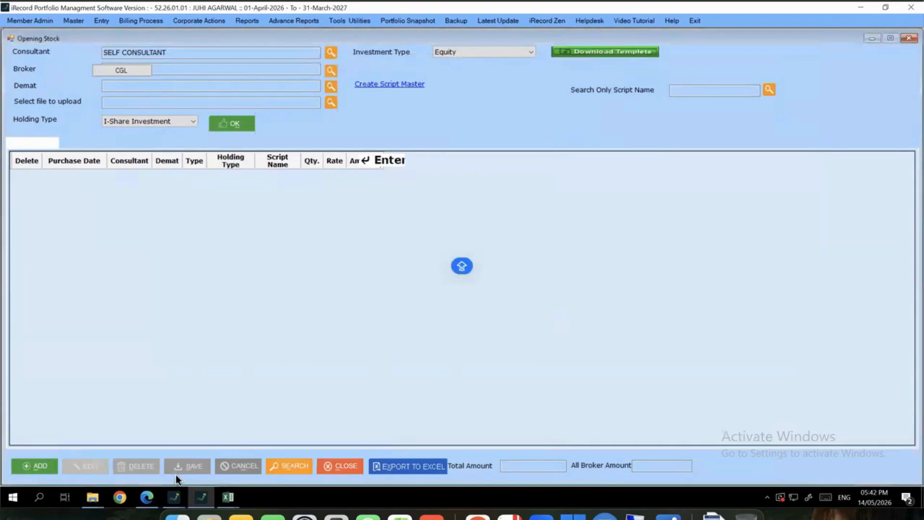
Open 'iRecord - Opening Stock - Equities Template' from Downloads in Excel
left_click(99, 504)
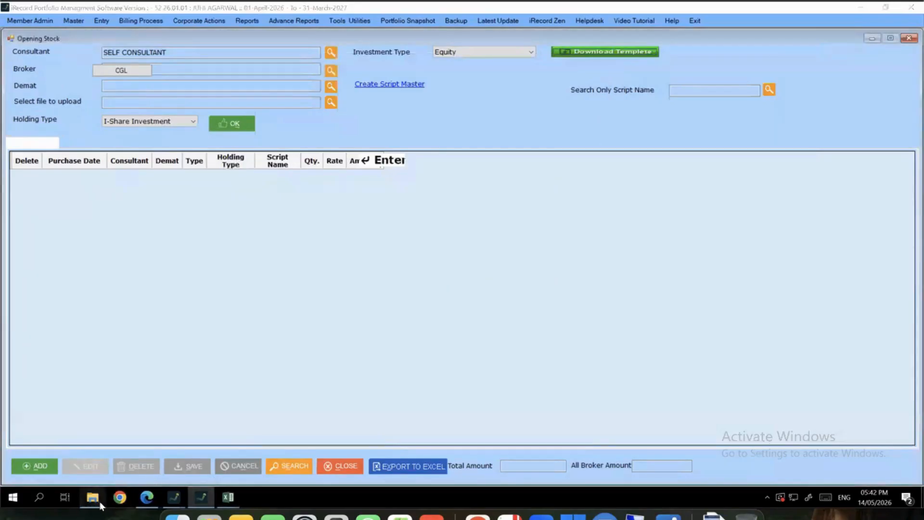
left_click(164, 458)
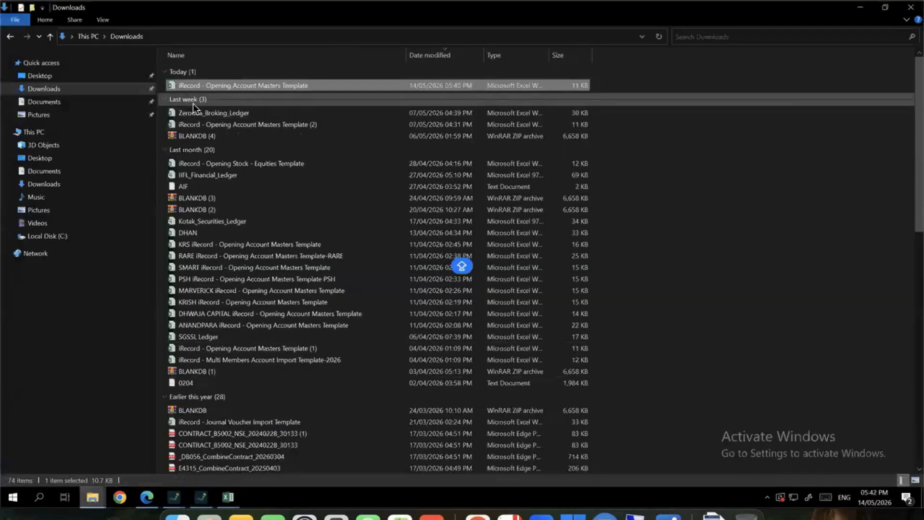
left_click(101, 91)
left_click(262, 86)
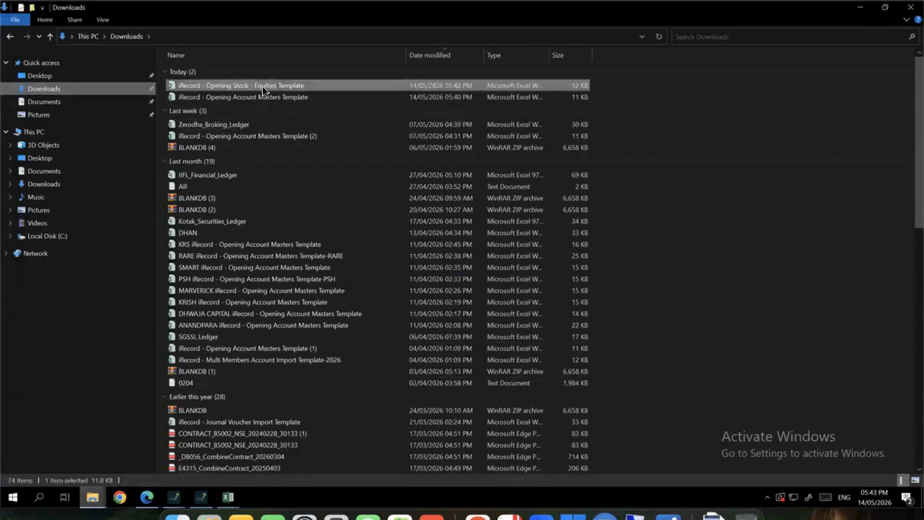
double_click(262, 85)
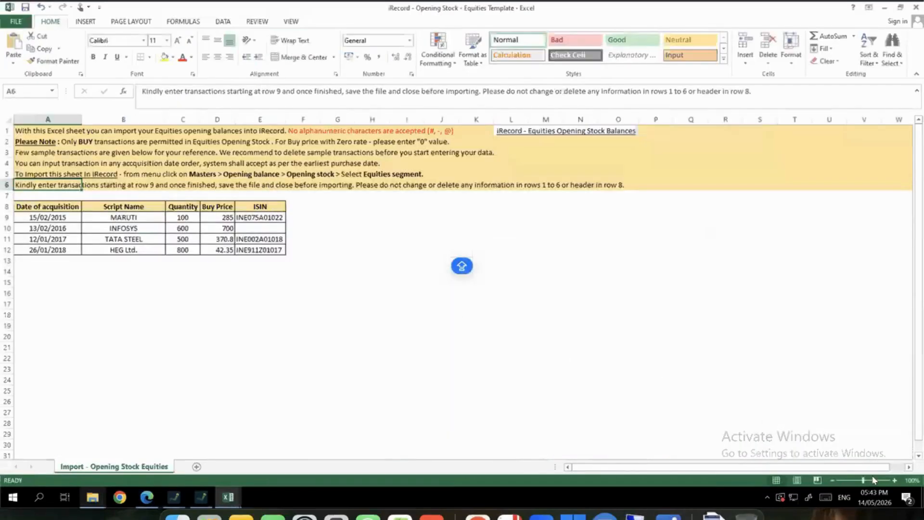
Zoom the template to 178% and walk through columns A–E: acquisition date, script name, quantity, buy price, ISIN
left_click(874, 480)
left_click(477, 330)
key("Down")
key("Left")
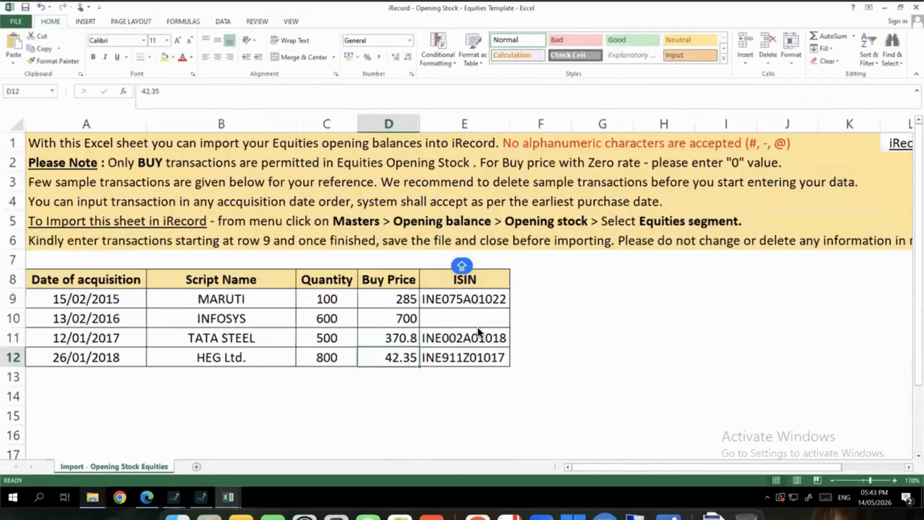
key("Down")
key("Down")
key("Left")
key("Left")
key("Left")
key("Up")
key("Up")
key("Up")
key("Up")
key("Up")
key("Up")
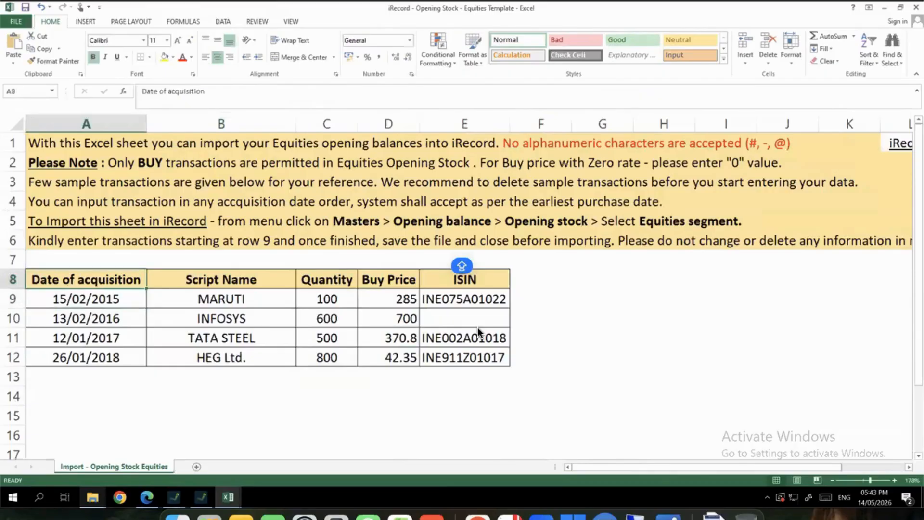
key("Down")
key("shift+Down")
key("shift+Down")
key("shift+Down")
key("shift+Down")
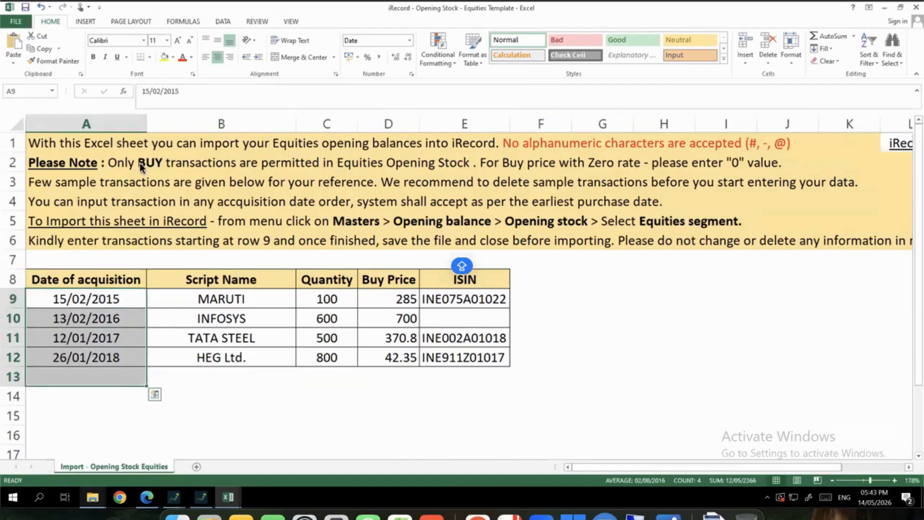
left_click(131, 122)
left_click(241, 122)
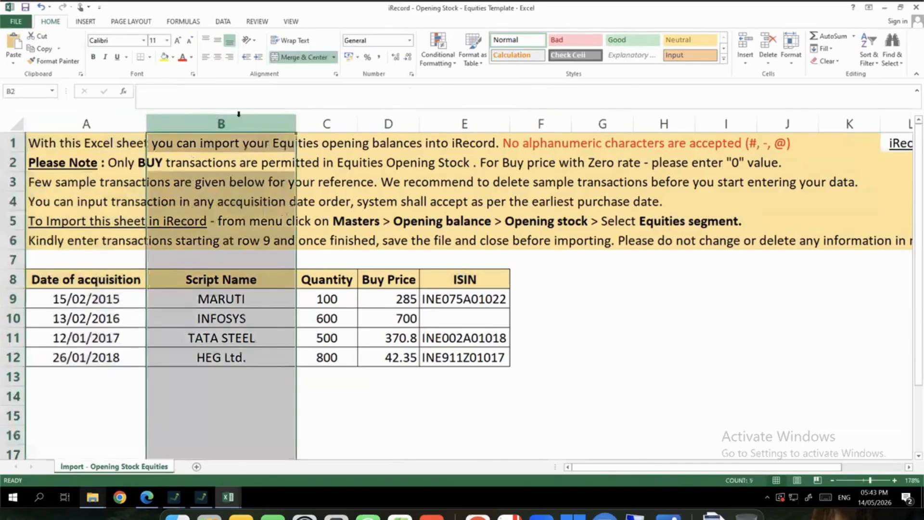
left_click(332, 122)
left_click(389, 123)
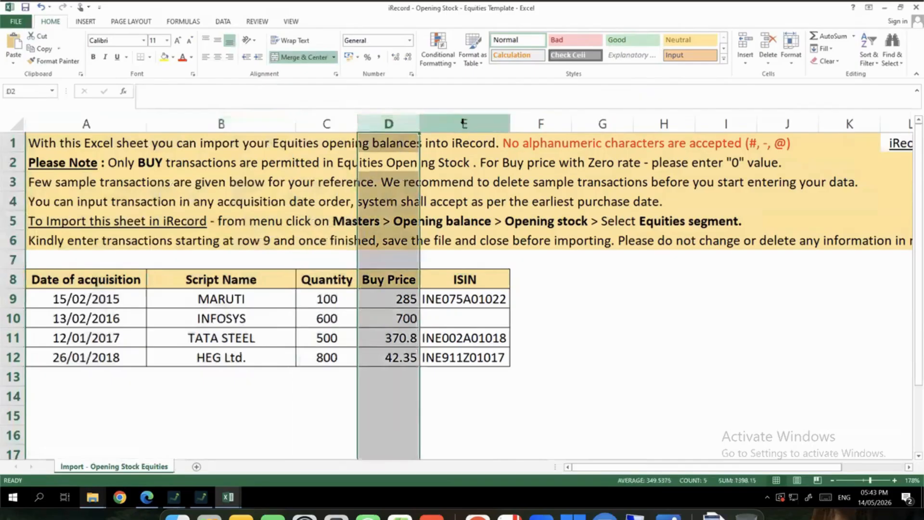
left_click(465, 122)
Highlight the sample ISINs, the INFOSYS row lacking one, the dates, script names and quantities, then close the workbook
left_click_drag(462, 300, 462, 355)
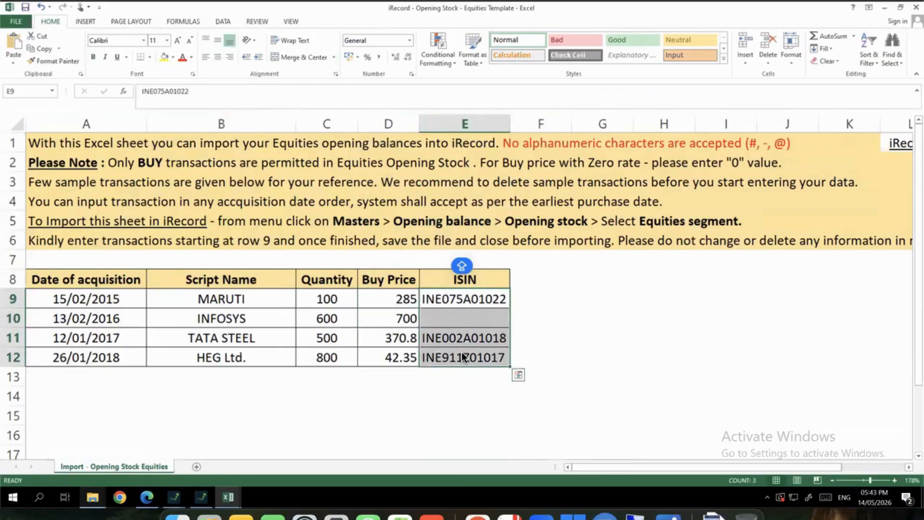
left_click(235, 320)
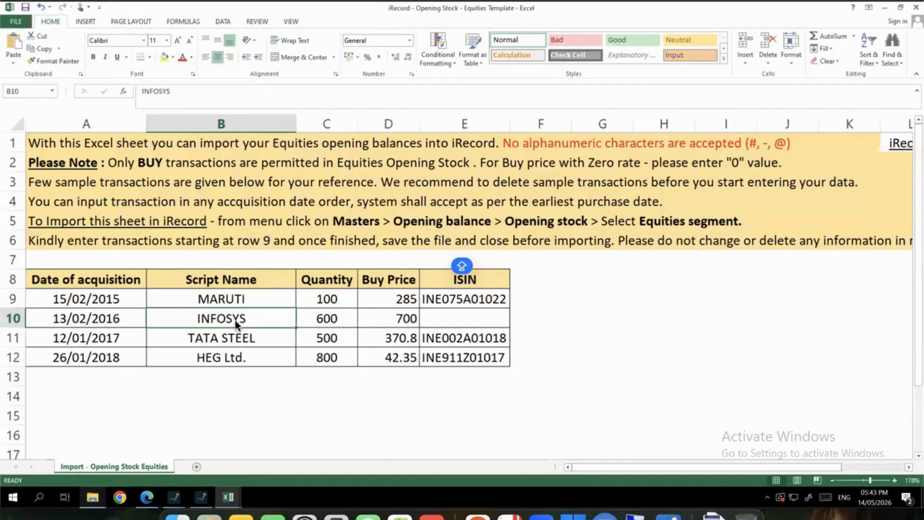
left_click_drag(121, 290, 117, 354)
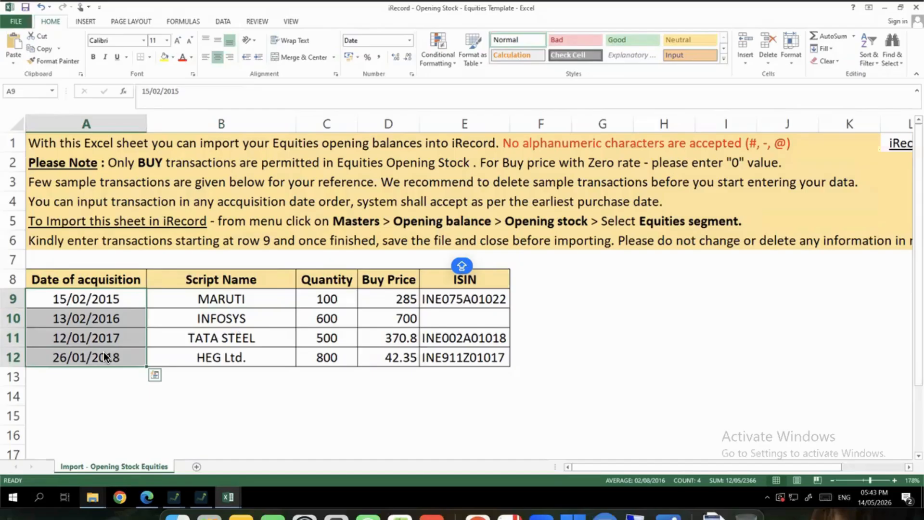
left_click_drag(230, 301, 232, 357)
left_click_drag(324, 296, 333, 357)
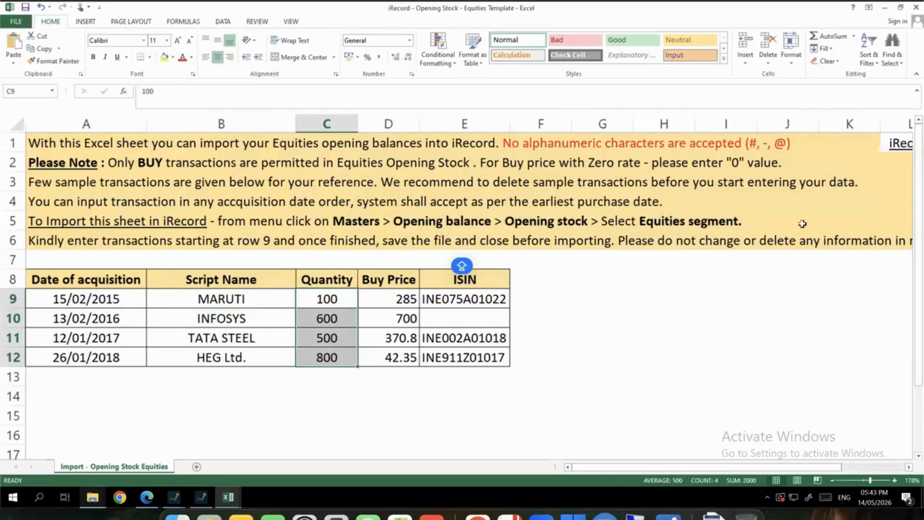
left_click(914, 7)
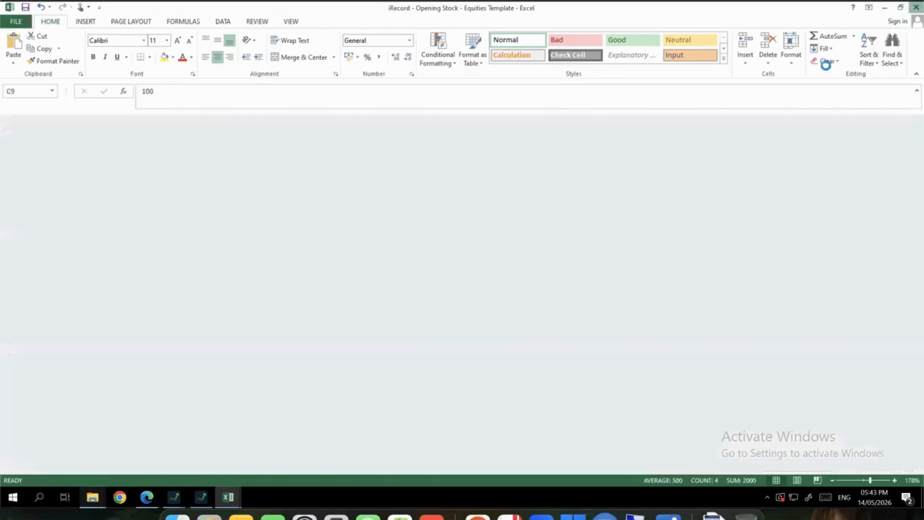
Search the Demat Account Master in the current iRecord window, which finds no records
left_click(203, 501)
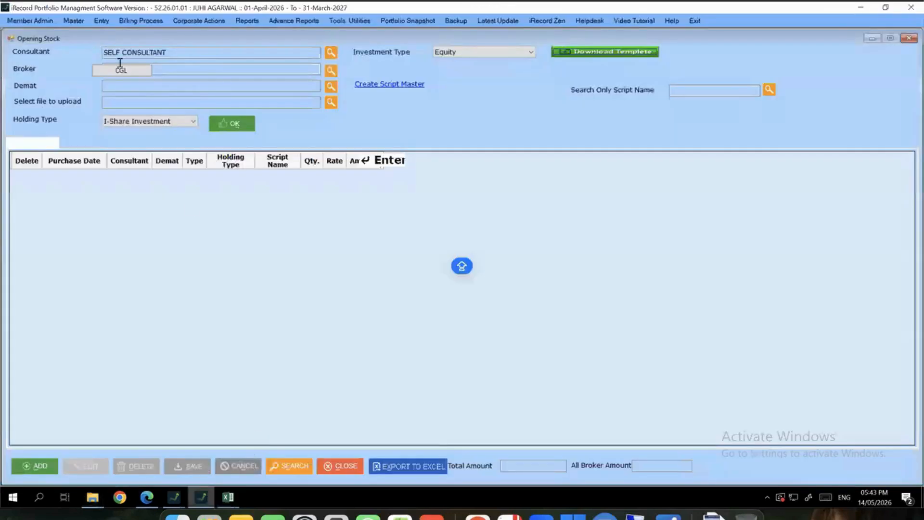
left_click(73, 20)
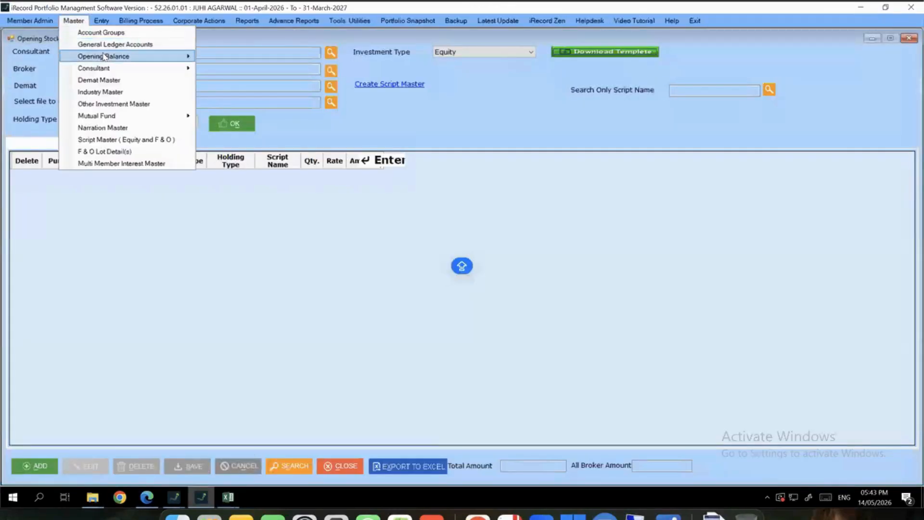
left_click(98, 80)
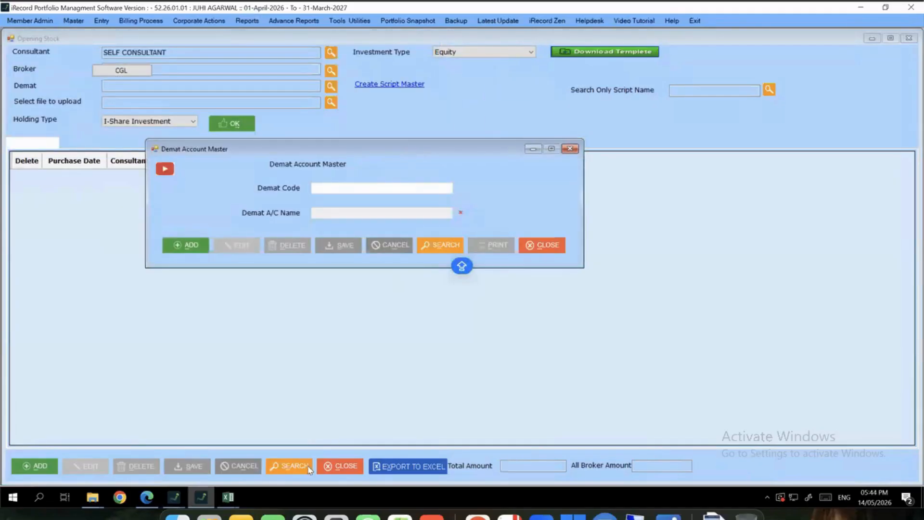
left_click(442, 246)
left_click(473, 284)
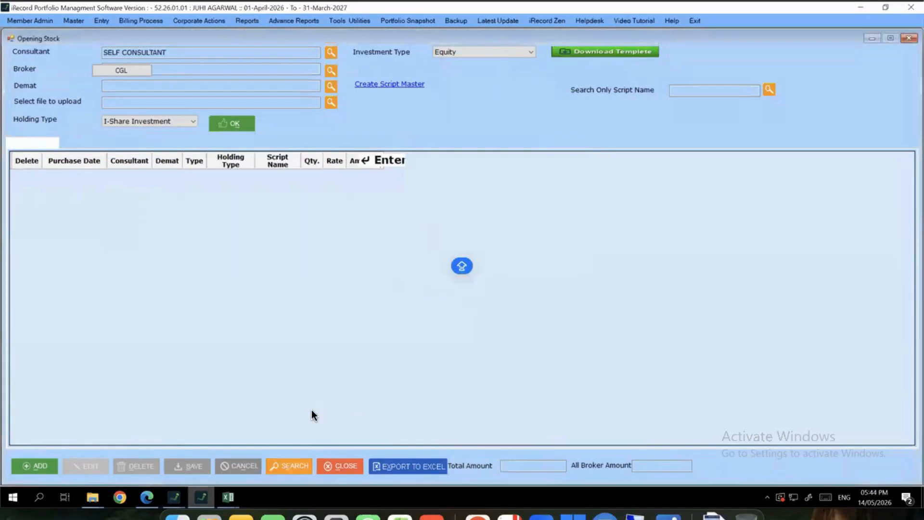
In the other company's window, load the IIFL opening stock: A 1 LTD, INFOSYS LTD, RELIANCE INDUSTRIES LTD
left_click(177, 498)
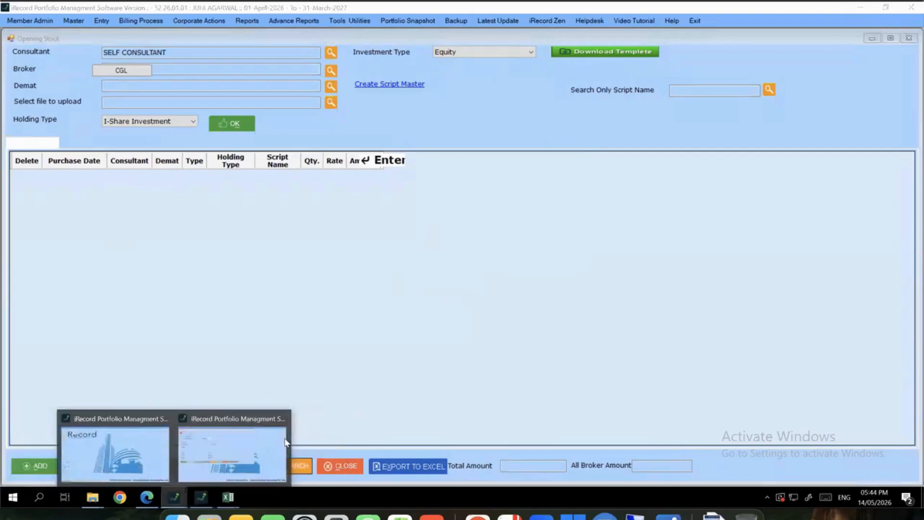
left_click(284, 443)
left_click(74, 21)
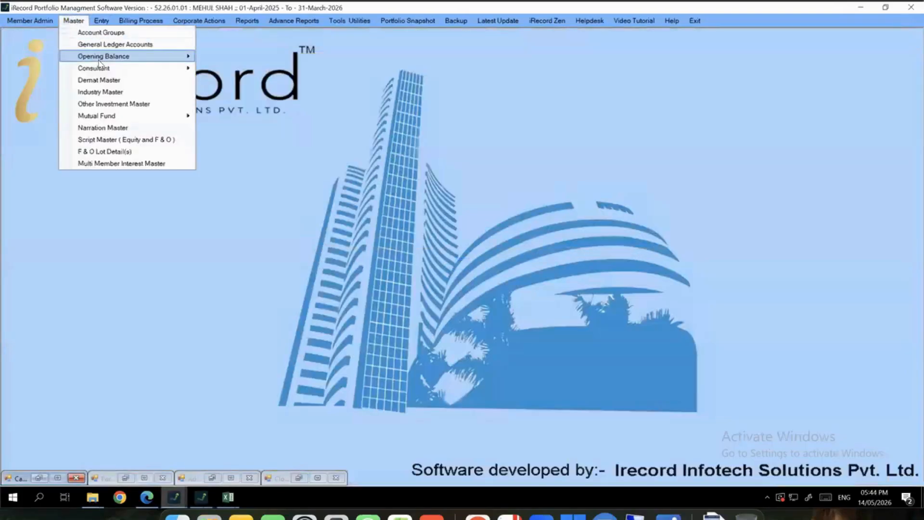
mouse_move(100, 60)
left_click(260, 66)
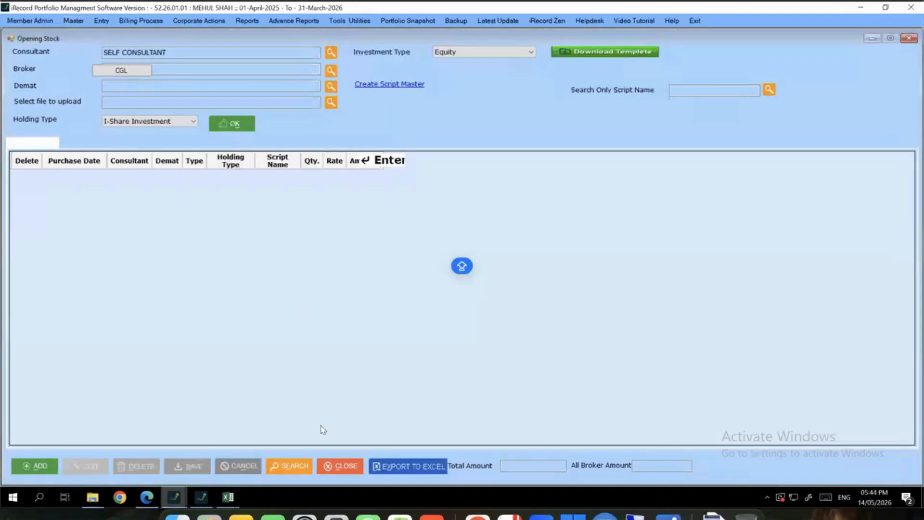
left_click(299, 463)
double_click(312, 189)
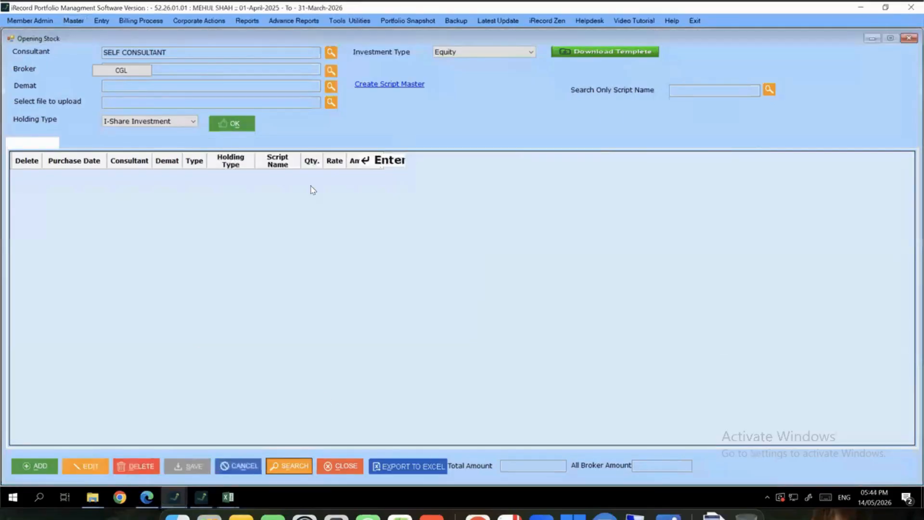
left_click(402, 178)
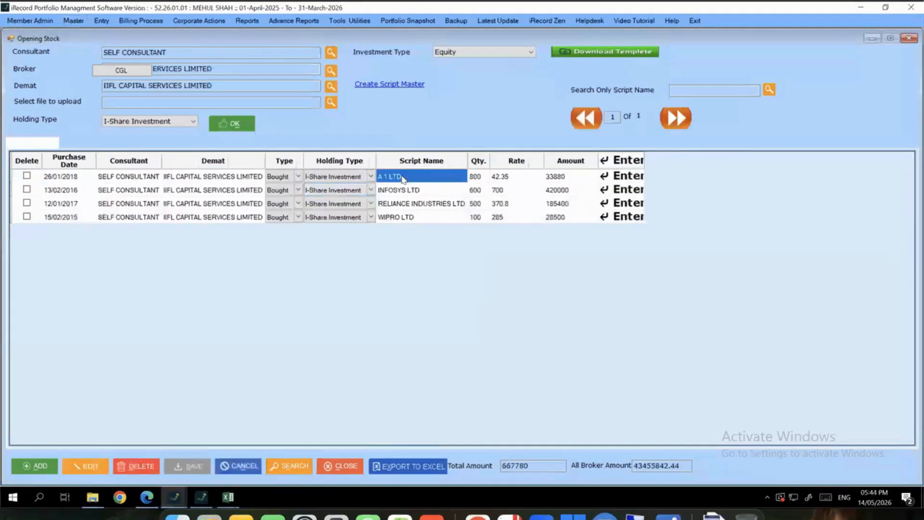
left_click(432, 192)
left_click(413, 205)
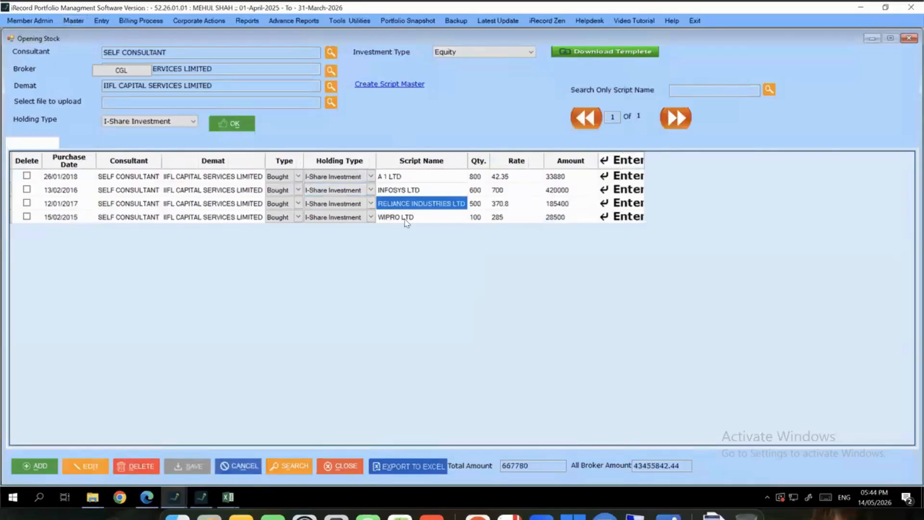
Load the KOTAK SECURITIES LTD opening stock entries, then close the Opening Stock form
left_click(285, 467)
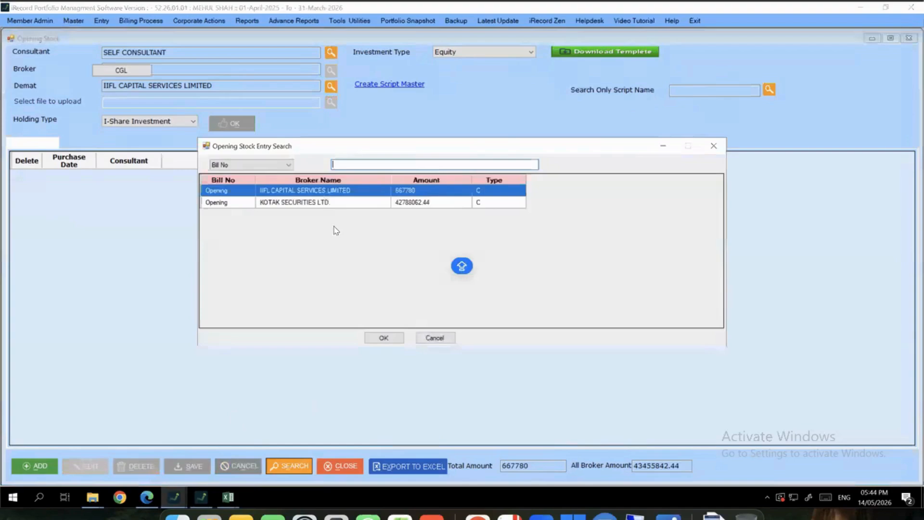
left_click(312, 204)
double_click(313, 203)
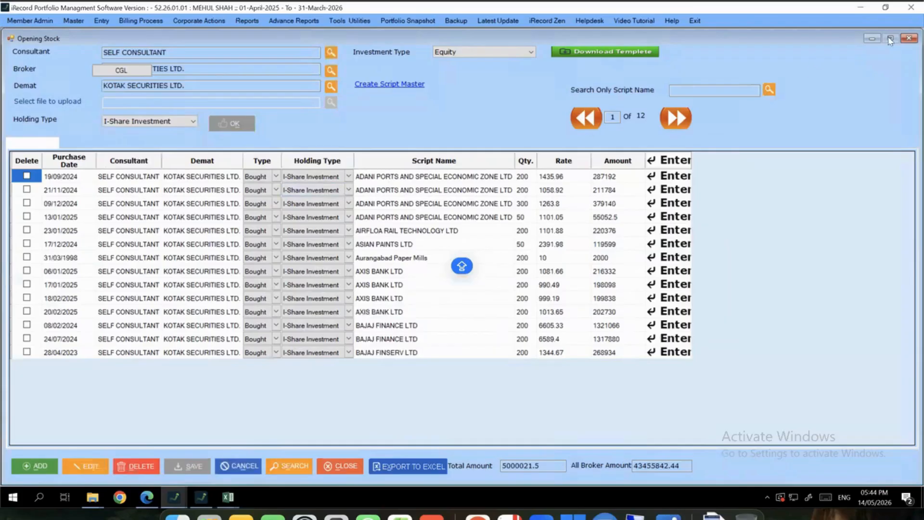
left_click(909, 38)
List all existing demat accounts in the Demat Account Master, then close it
left_click(73, 20)
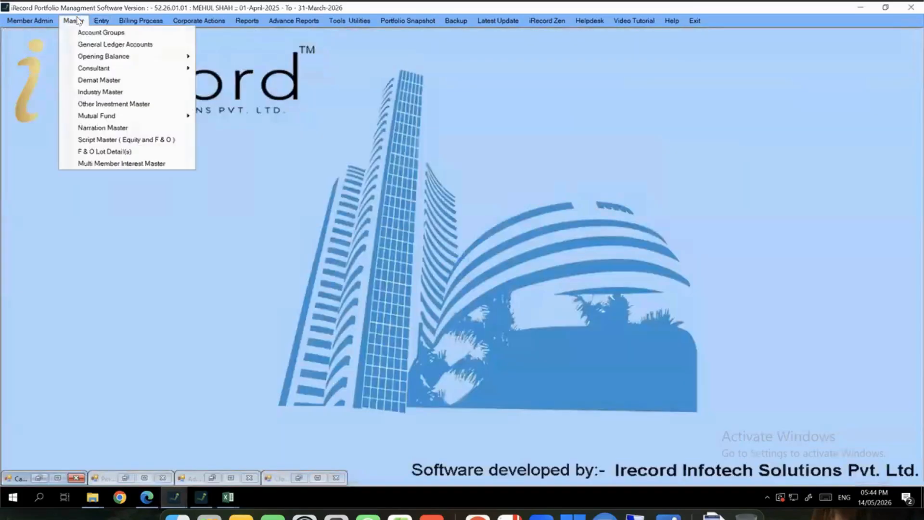
left_click(103, 82)
left_click(288, 137)
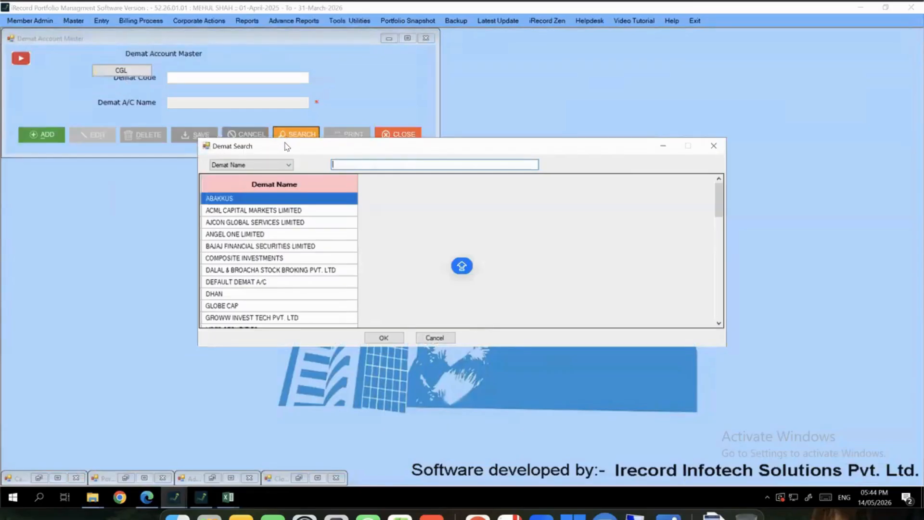
left_click(714, 146)
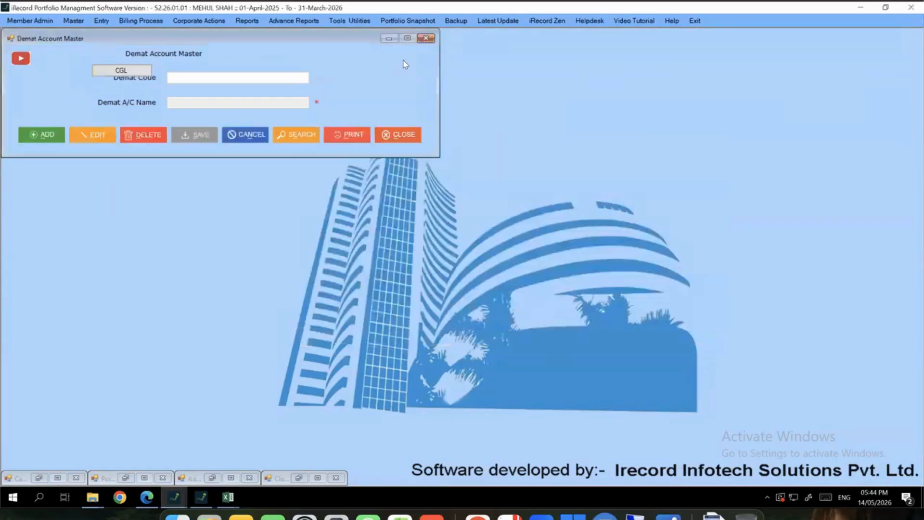
left_click(424, 40)
left_click(73, 20)
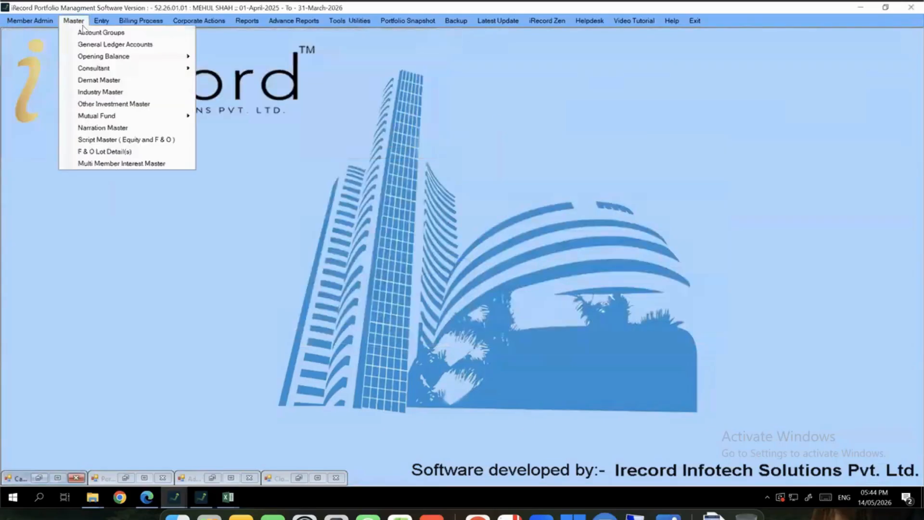
Search the Script Master for 'NAL S' and load NATIONAL STOCK EXCHANGE
left_click(126, 140)
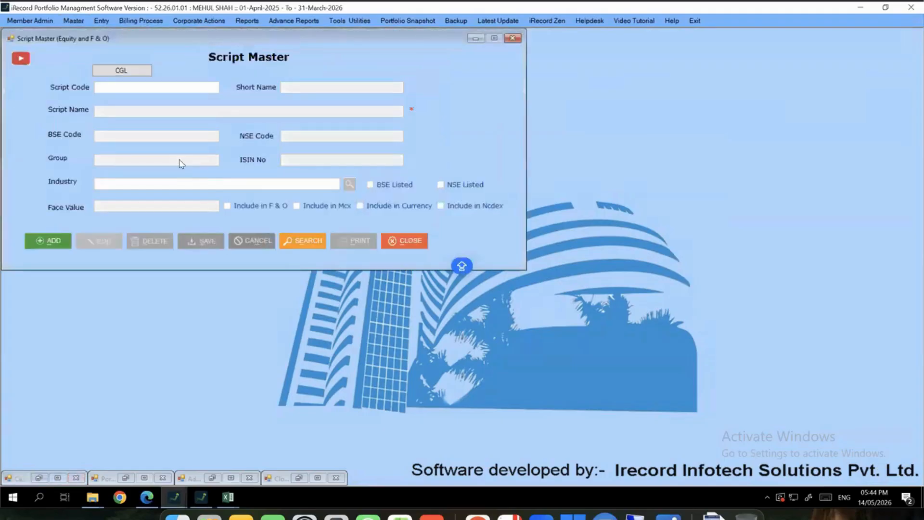
left_click(303, 241)
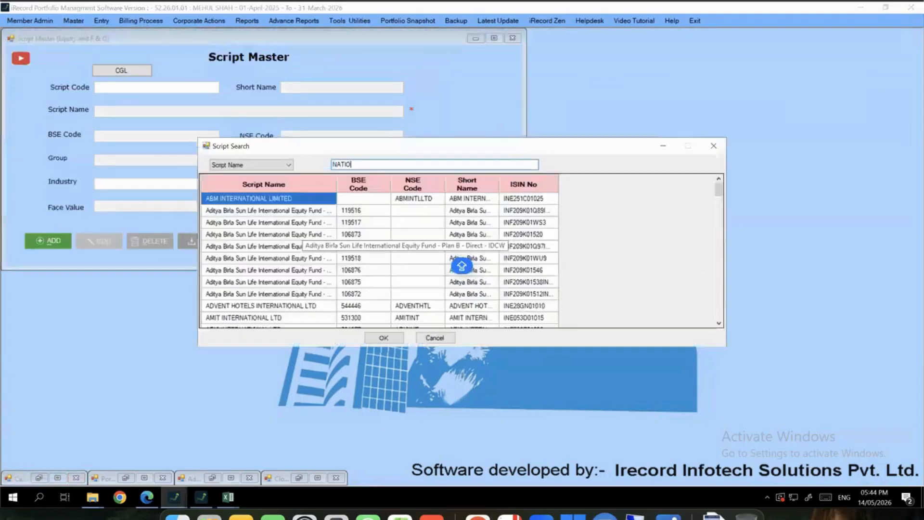
type("NAL S")
key("Down")
key("Down")
key("Up")
key("Up")
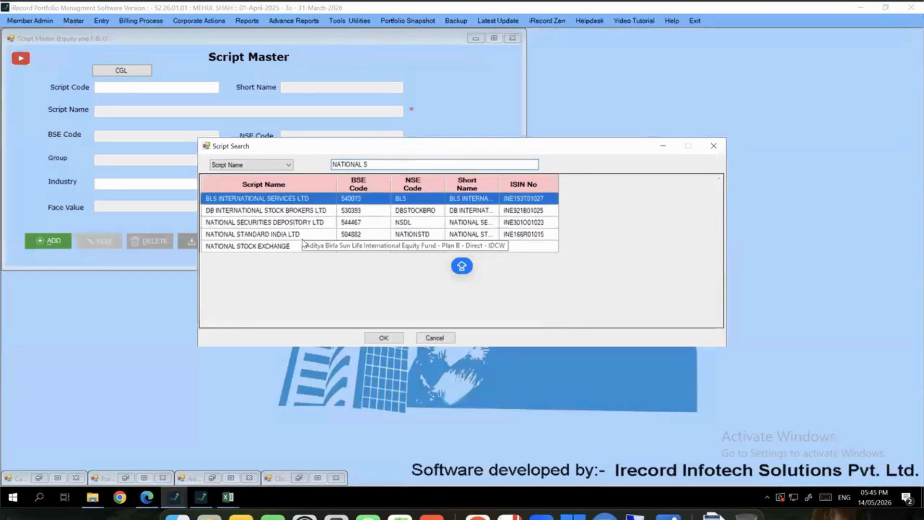
double_click(292, 248)
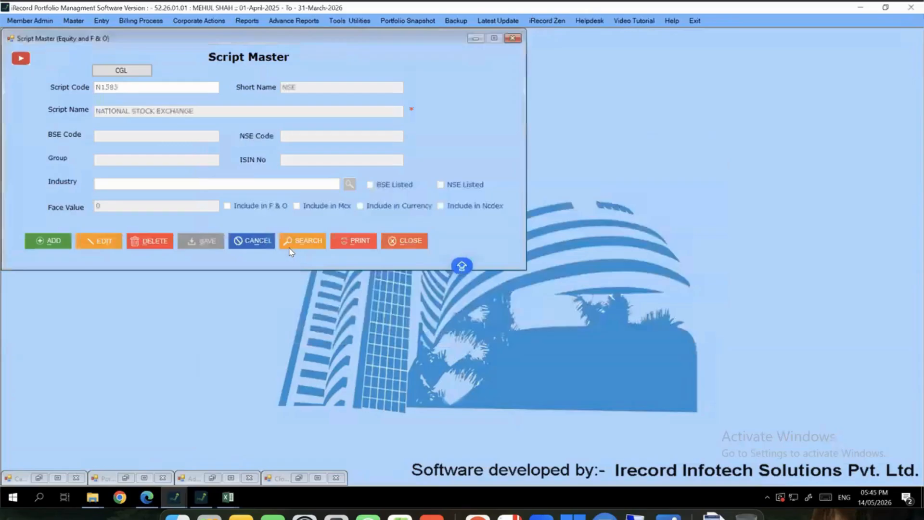
Edit the script, toggle the BSE and NSE listed flags on and off, then close without saving
left_click(121, 241)
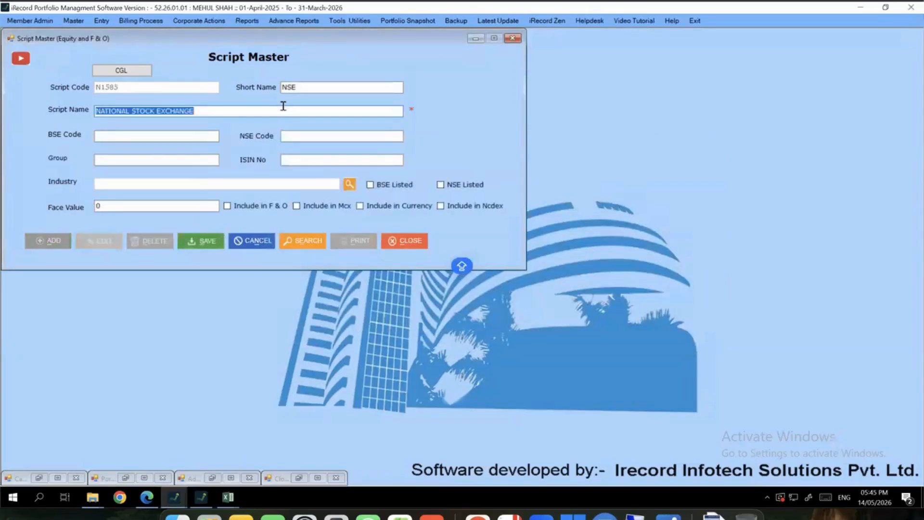
left_click(393, 187)
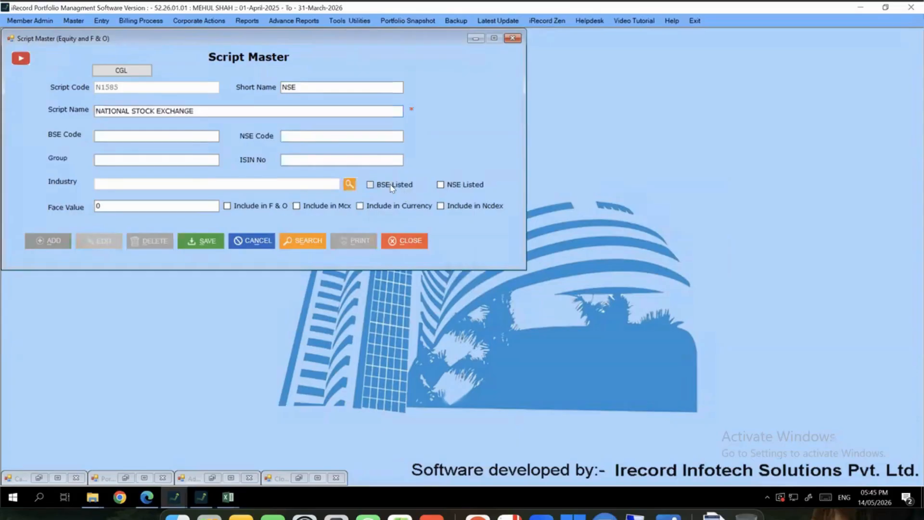
left_click(473, 191)
left_click(472, 193)
left_click(392, 192)
left_click_drag(218, 114, 8, 115)
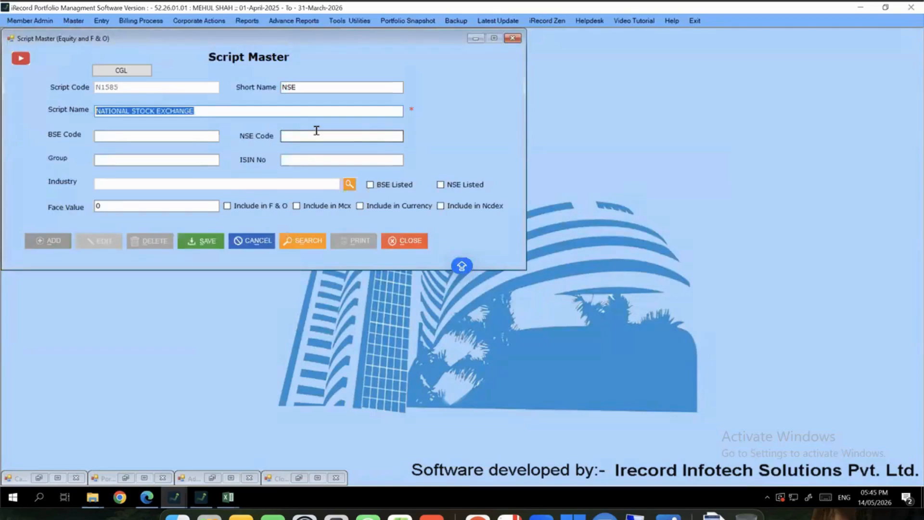
left_click(513, 38)
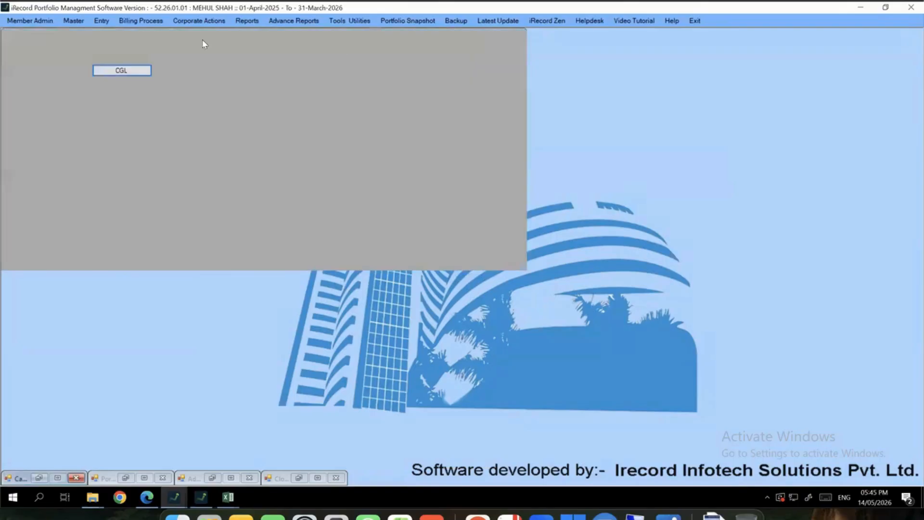
Go from the Master menu across to the Entry menu's data-entry screens
left_click(72, 22)
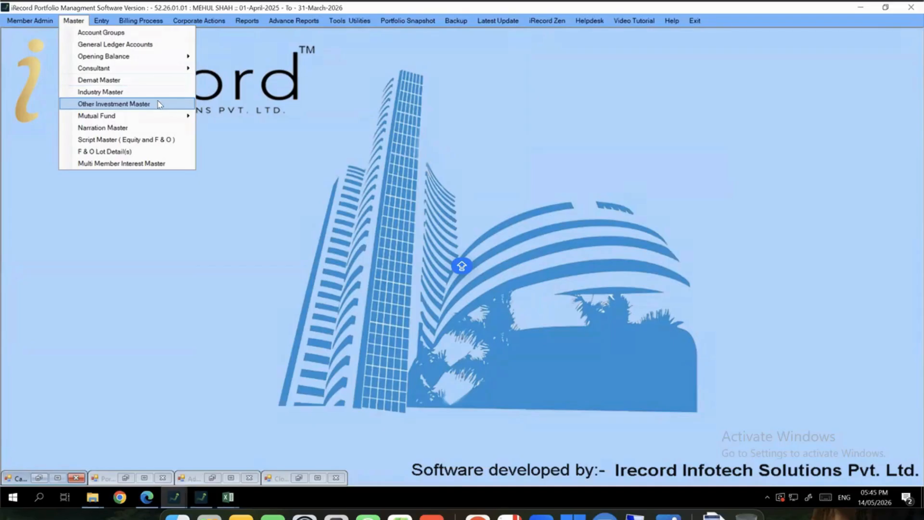
left_click(102, 21)
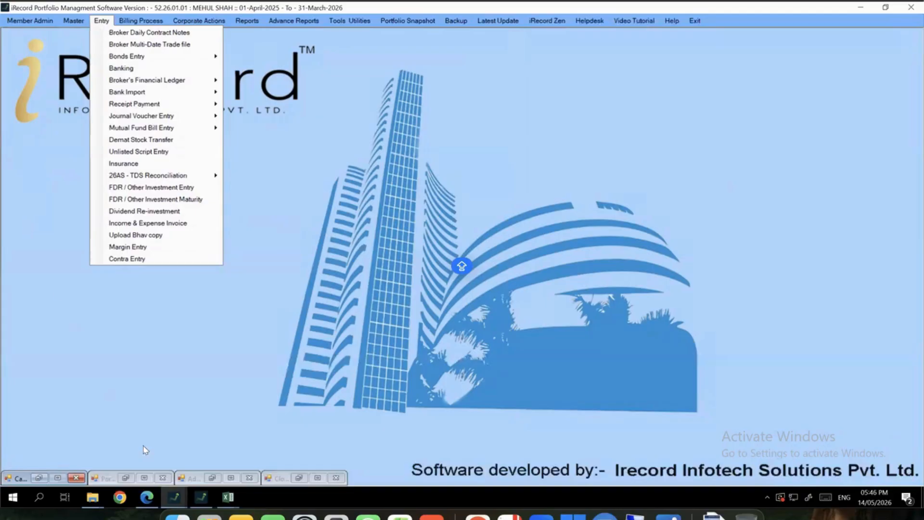
Scroll through the 2025173.pdf trades in Edge, copy its file path, and switch back to iRecord
mouse_move(147, 497)
left_click(143, 462)
scroll(495, 201, "down", 5)
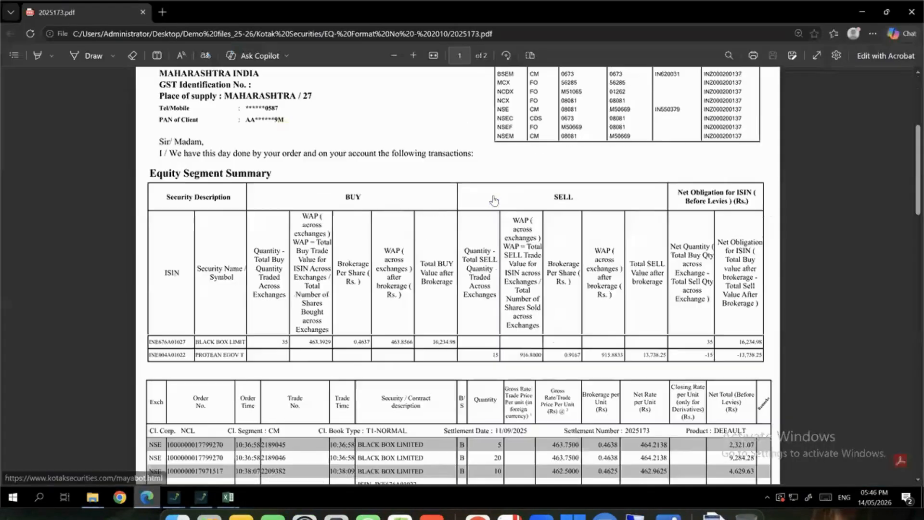
scroll(528, 195, "down", 5)
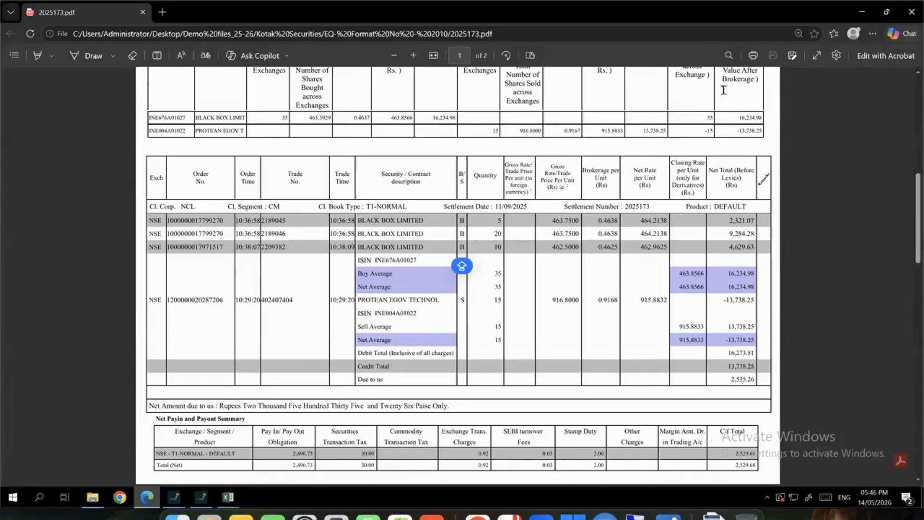
left_click(628, 33)
right_click(628, 34)
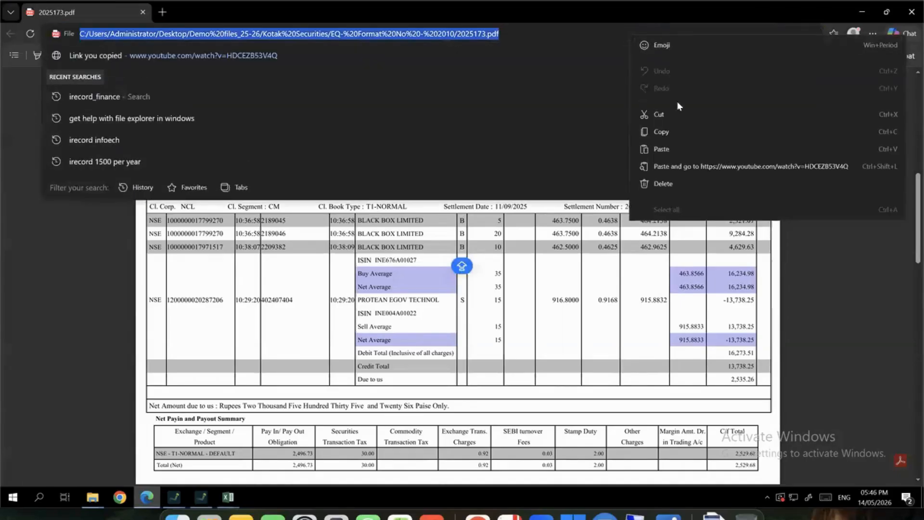
left_click(679, 132)
left_click(543, 294)
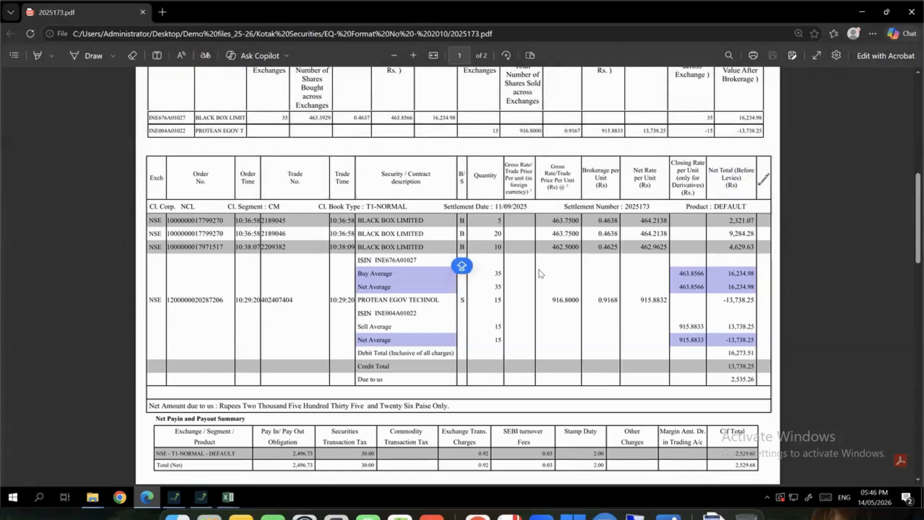
left_click(513, 32)
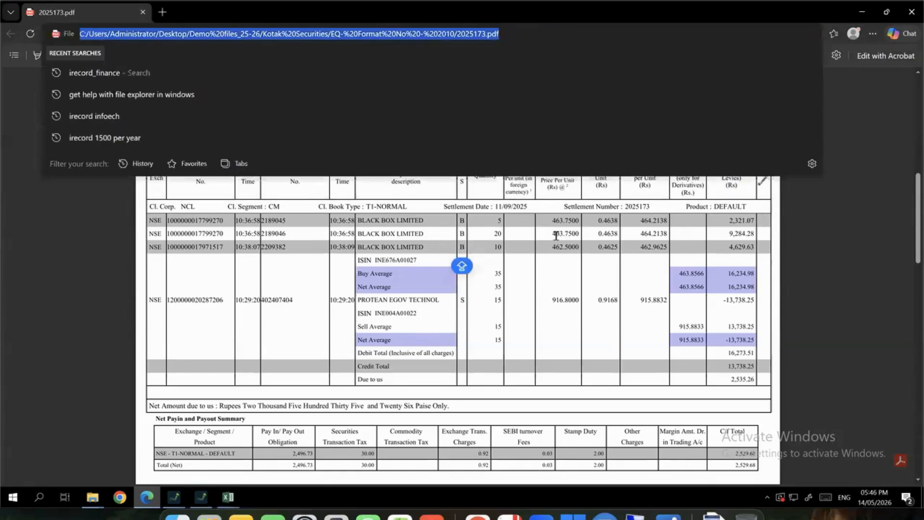
left_click(174, 496)
left_click(150, 463)
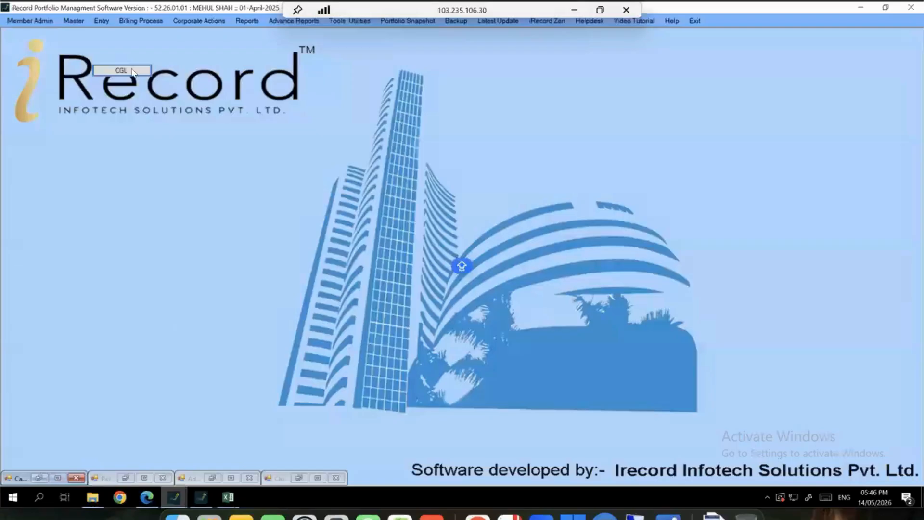
Add a new broker daily contract note bill with Kotak Securities as the broker
left_click(101, 22)
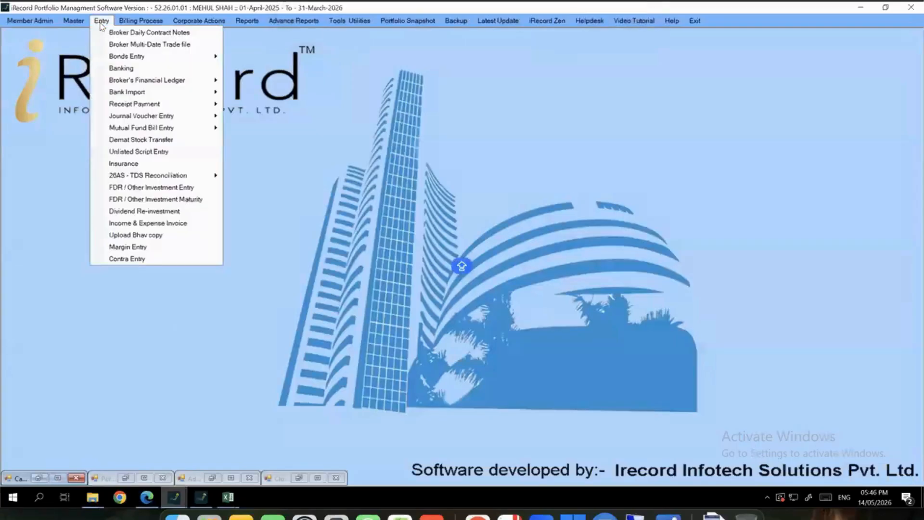
left_click(103, 33)
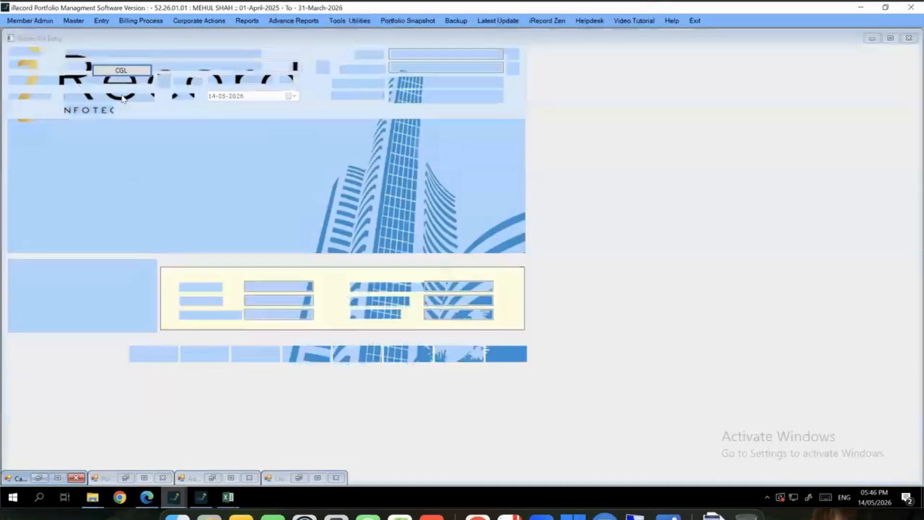
left_click(140, 473)
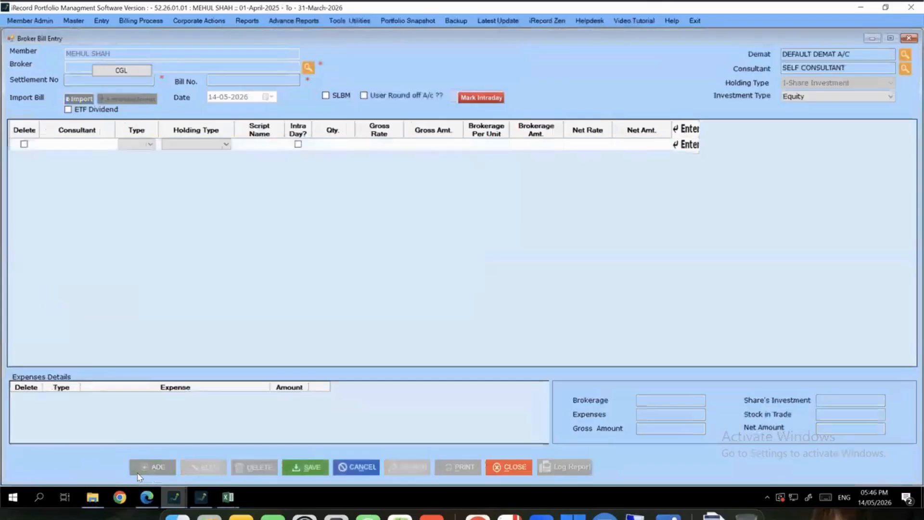
left_click(308, 68)
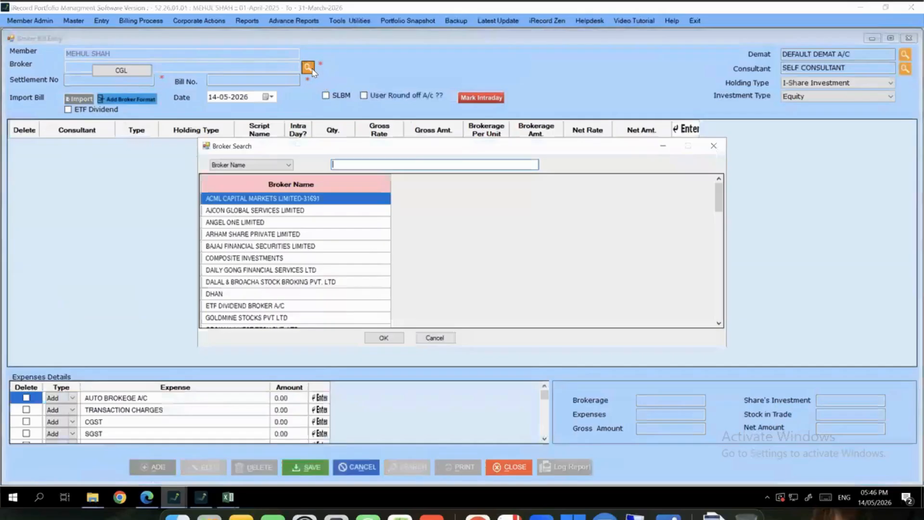
type("KOTAK")
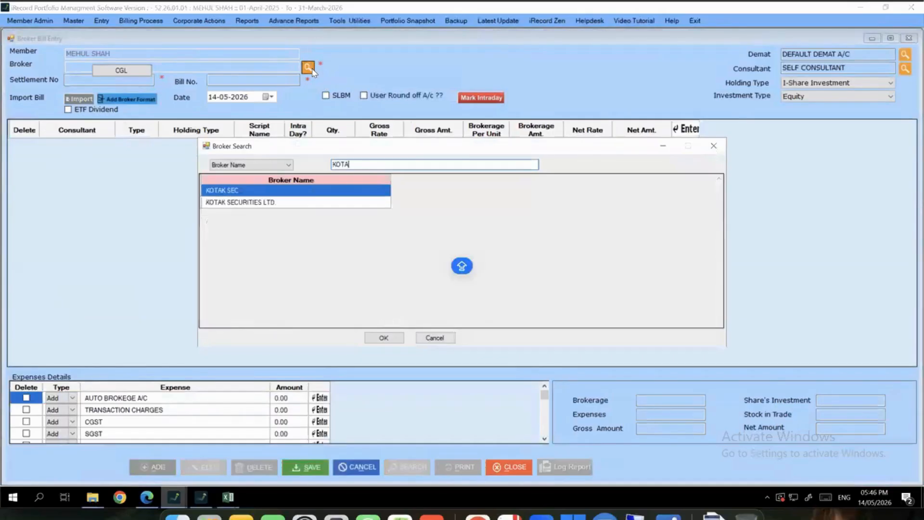
key("Down")
key("Return")
Set the demat account to KOTAK SECURITIES LTD. and open the bill's import settings
left_click(877, 58)
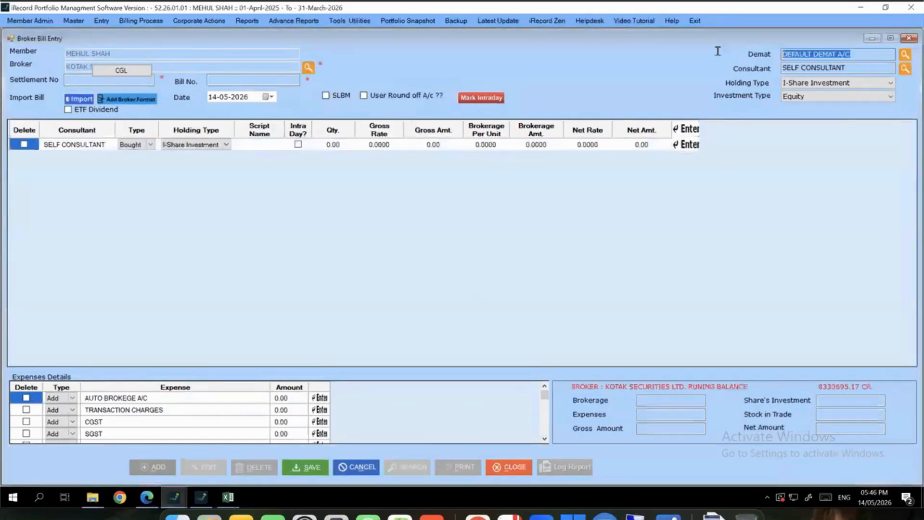
left_click(905, 56)
type("KOTAK")
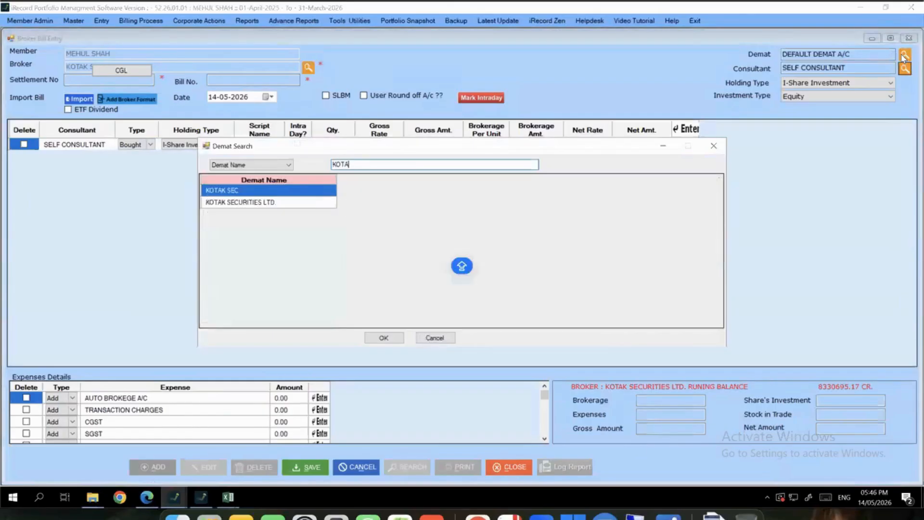
key("Down")
key("Return")
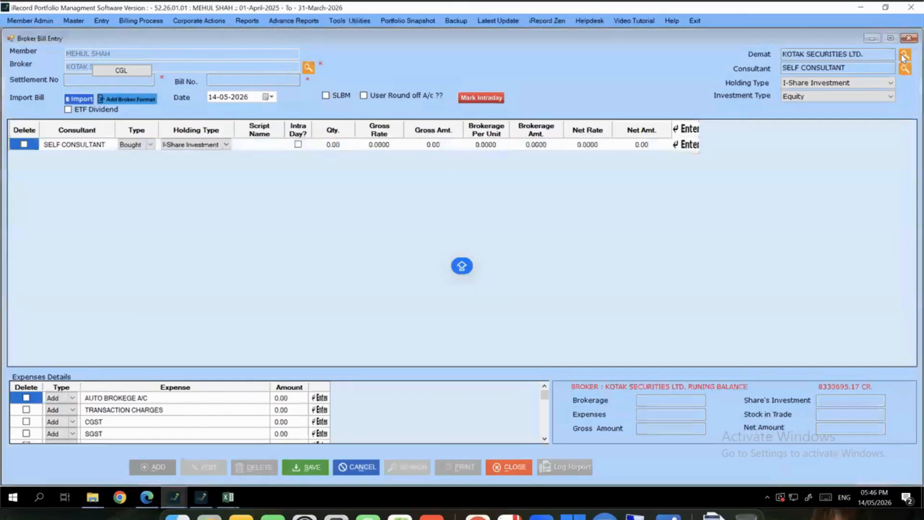
left_click(77, 104)
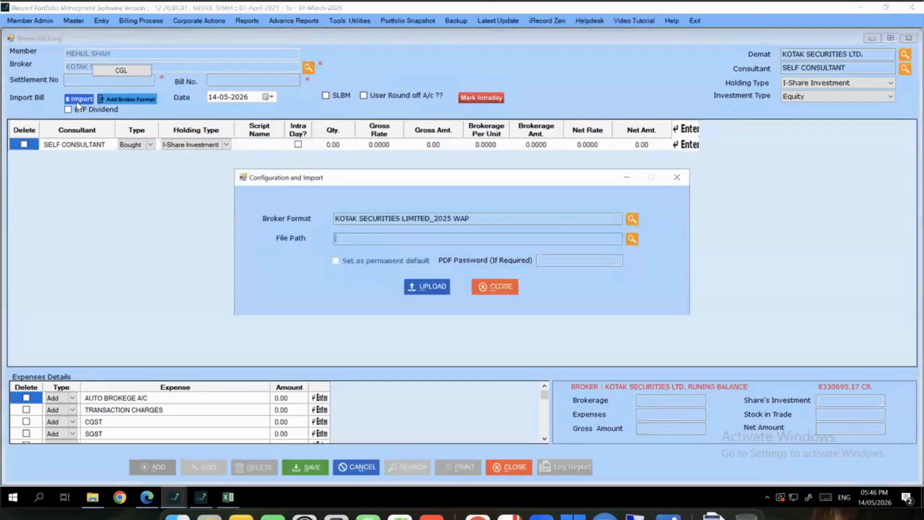
Upload the Kotak contract note PDF with the KOTAK SECURITIES LIMITED_2025 WAP format and confirm the success message
left_click(632, 219)
type("KO")
key("Return")
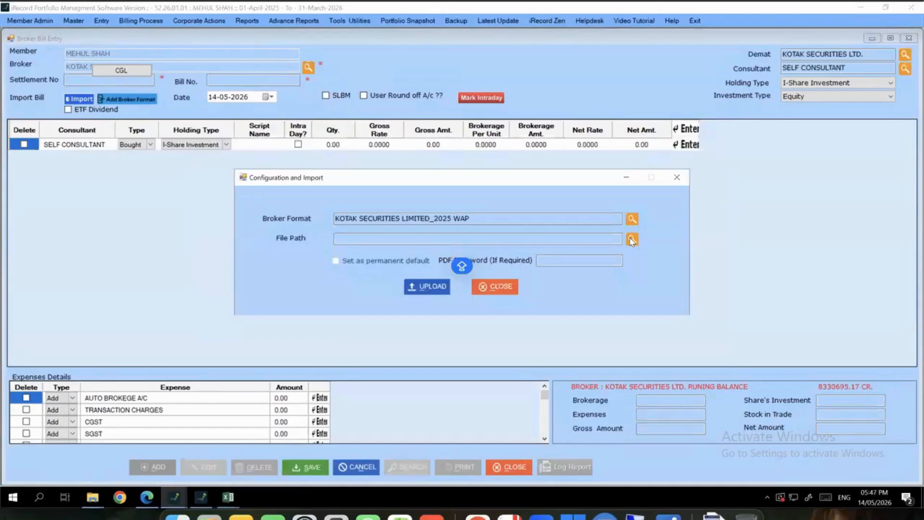
left_click(632, 240)
key("Return")
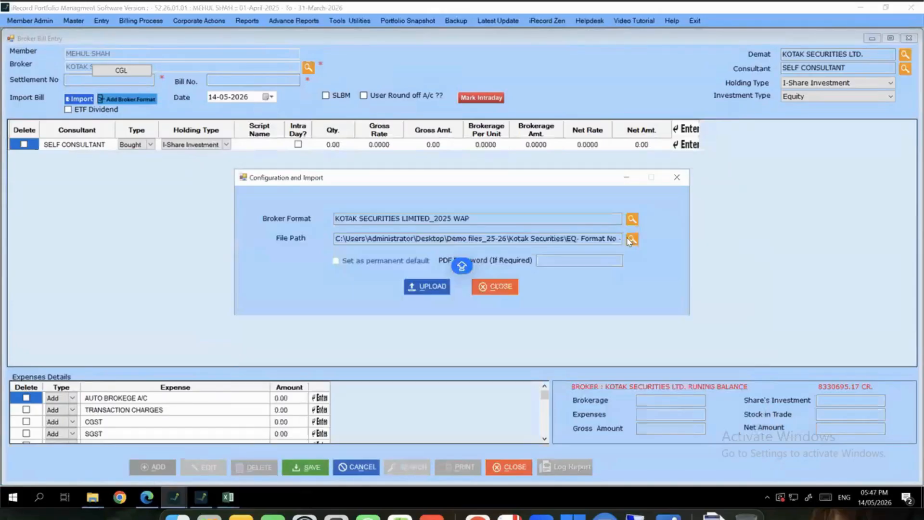
left_click(438, 288)
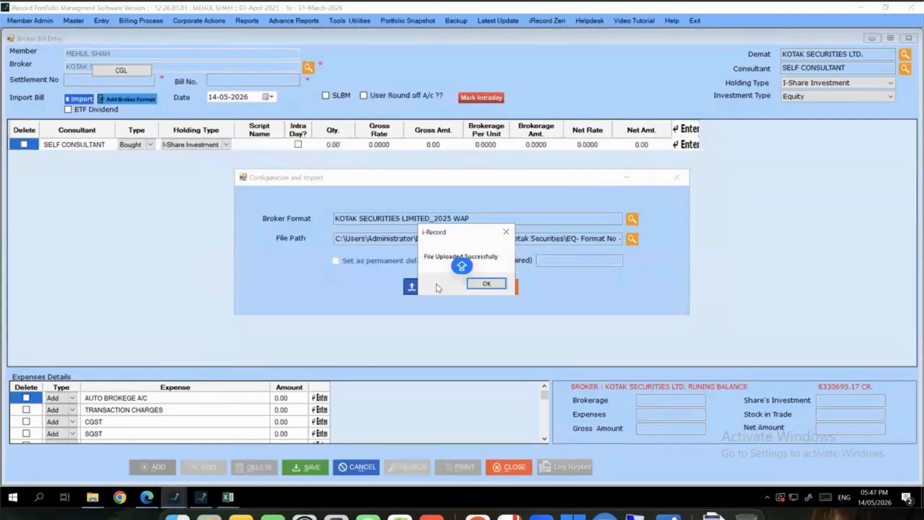
left_click_drag(450, 232, 368, 242)
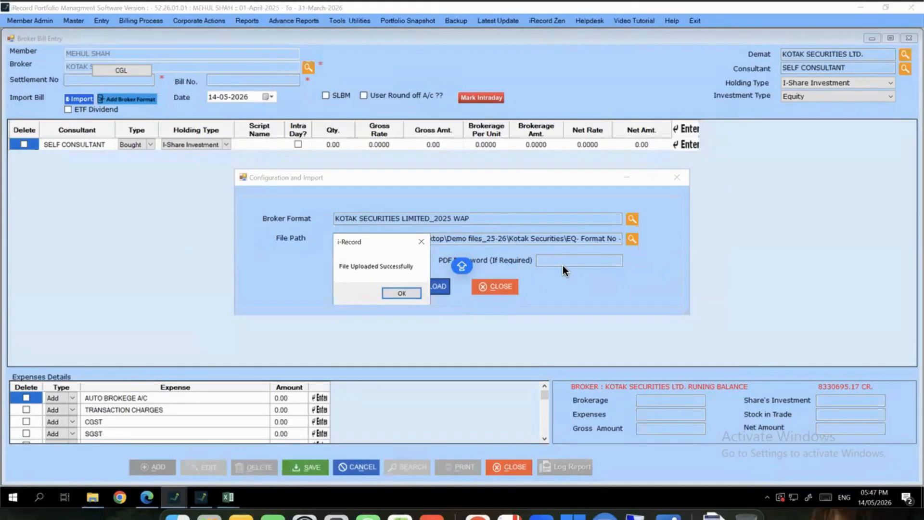
left_click(402, 293)
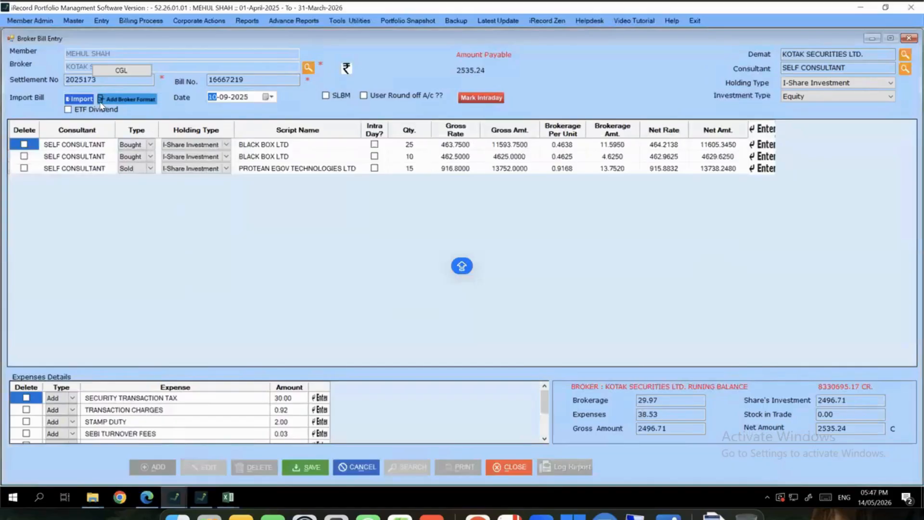
left_click_drag(112, 81, 22, 86)
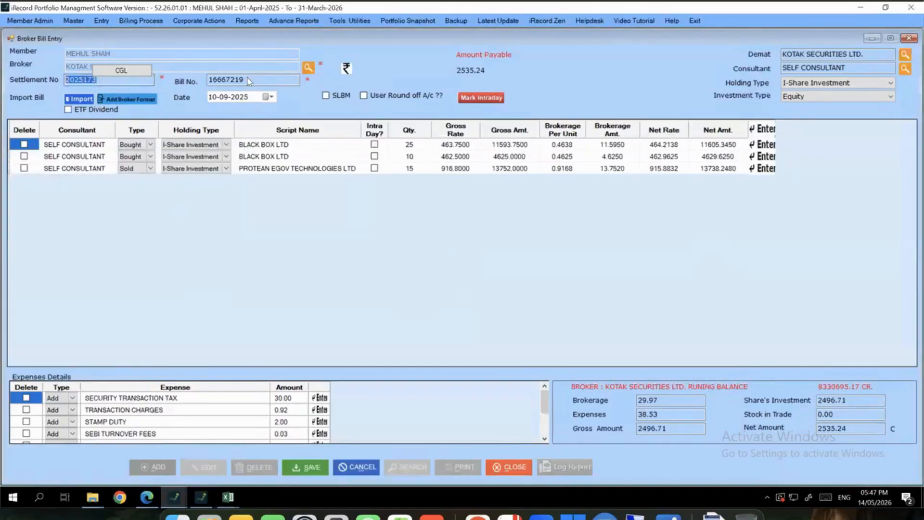
left_click_drag(248, 81, 163, 91)
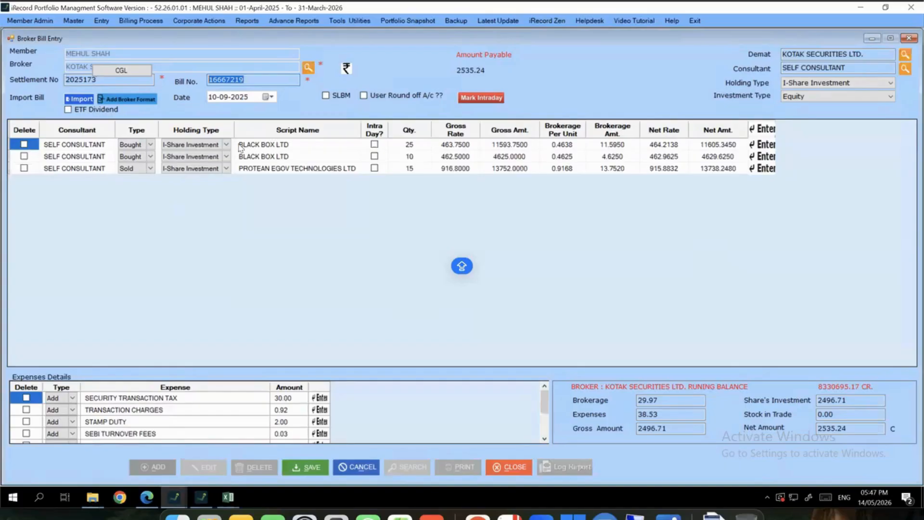
left_click_drag(259, 146, 258, 197)
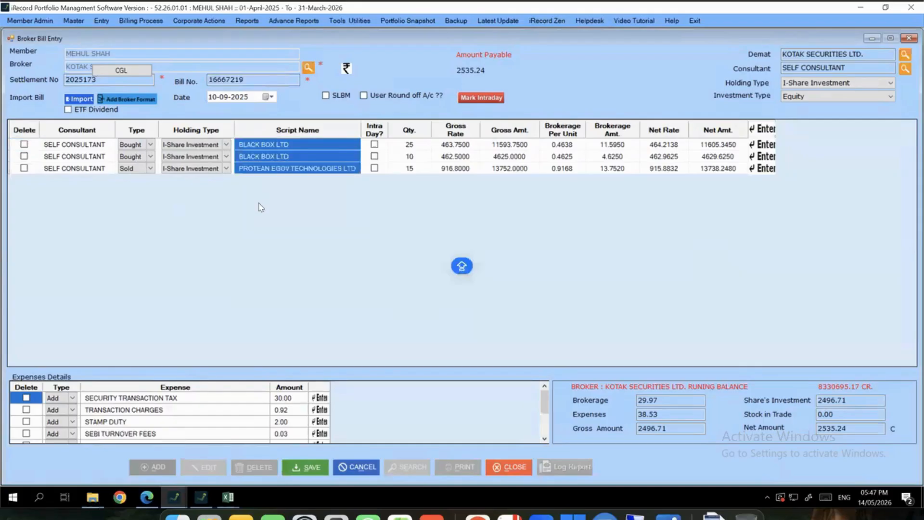
left_click_drag(454, 147, 455, 177)
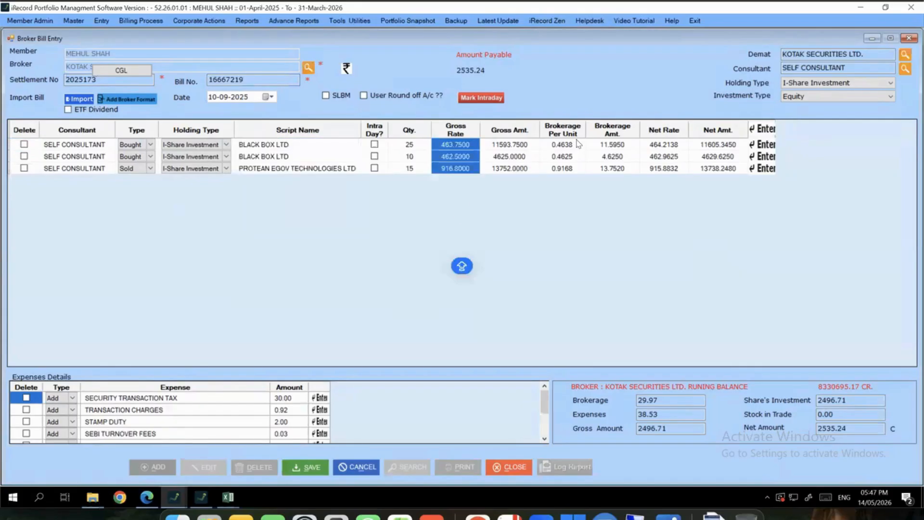
left_click_drag(577, 145, 578, 208)
left_click_drag(190, 395, 193, 473)
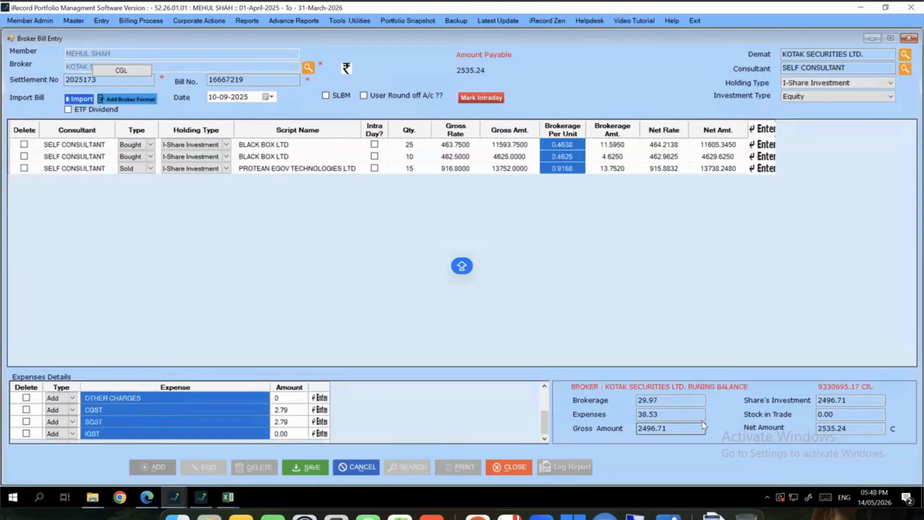
Highlight the 29.97 brokerage, 2496.71 gross and 2535.24 net totals, then close the bill
left_click_drag(699, 400, 639, 400)
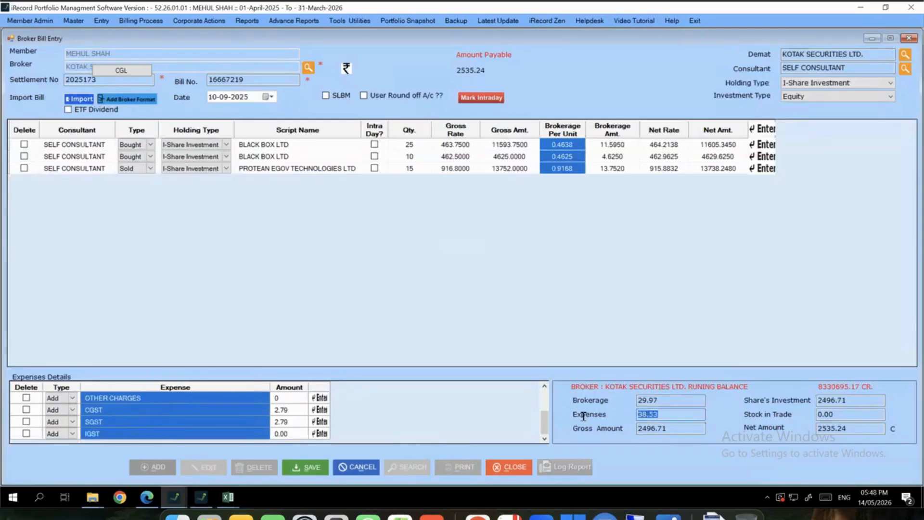
left_click(679, 426)
left_click_drag(678, 425, 618, 428)
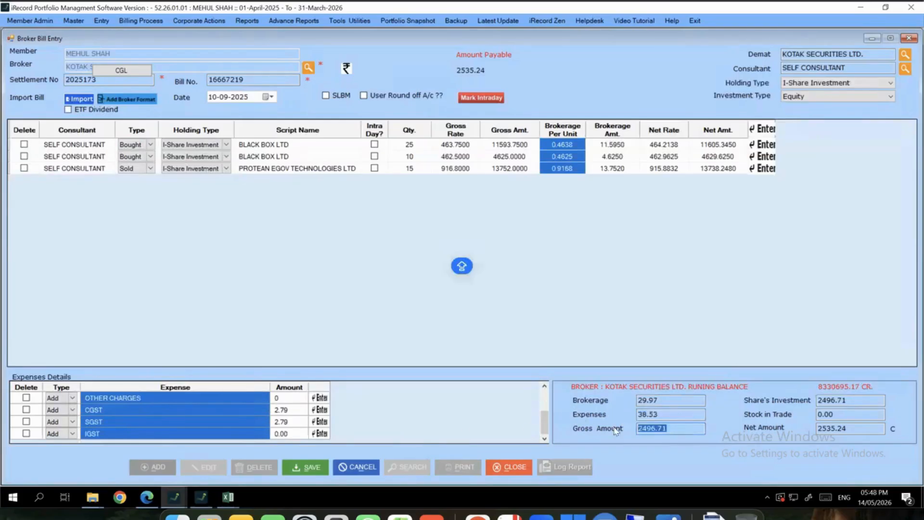
left_click_drag(855, 437, 777, 432)
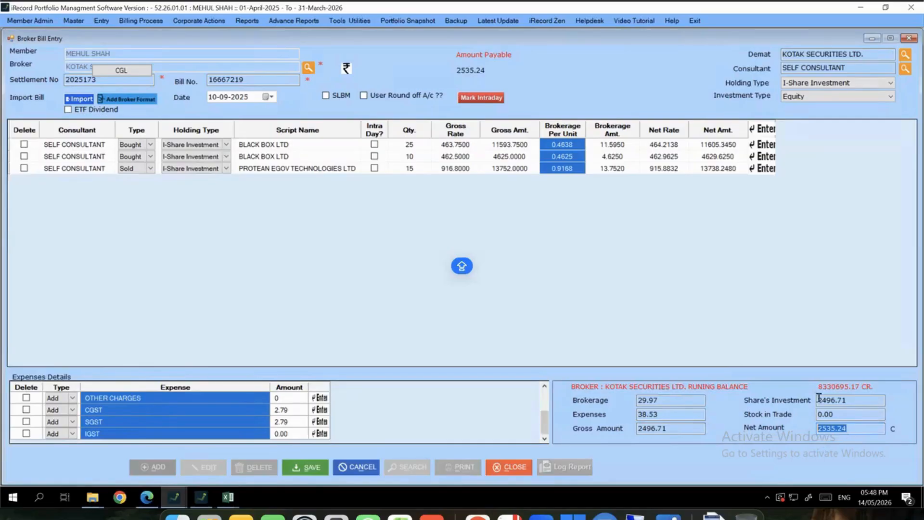
left_click(908, 41)
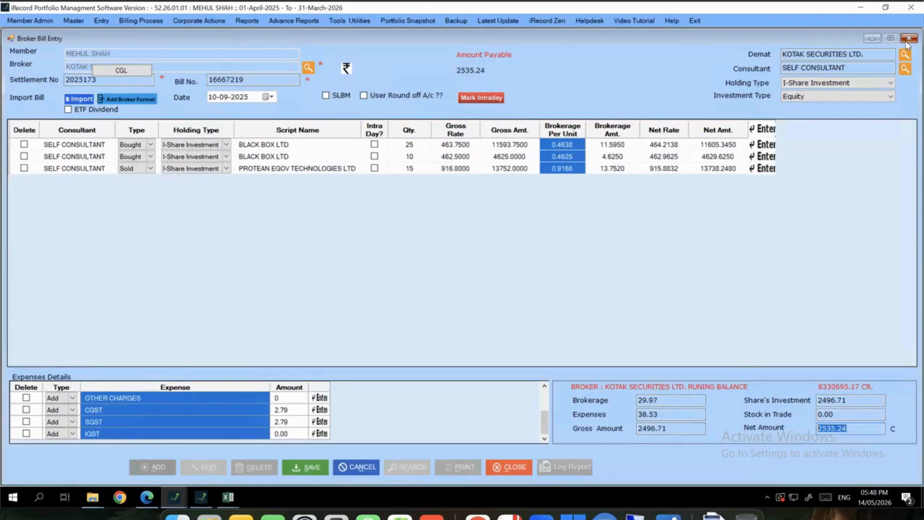
Bring up the Kotak EQ trade workbook, select its trade-date and charges columns, then minimize Excel
mouse_move(228, 497)
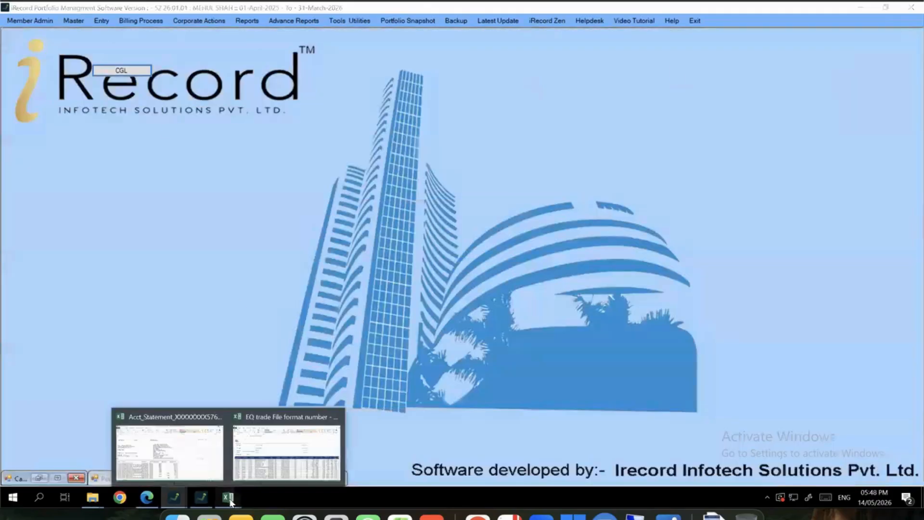
left_click(289, 440)
scroll(299, 254, "down", 3)
scroll(298, 254, "up", 3)
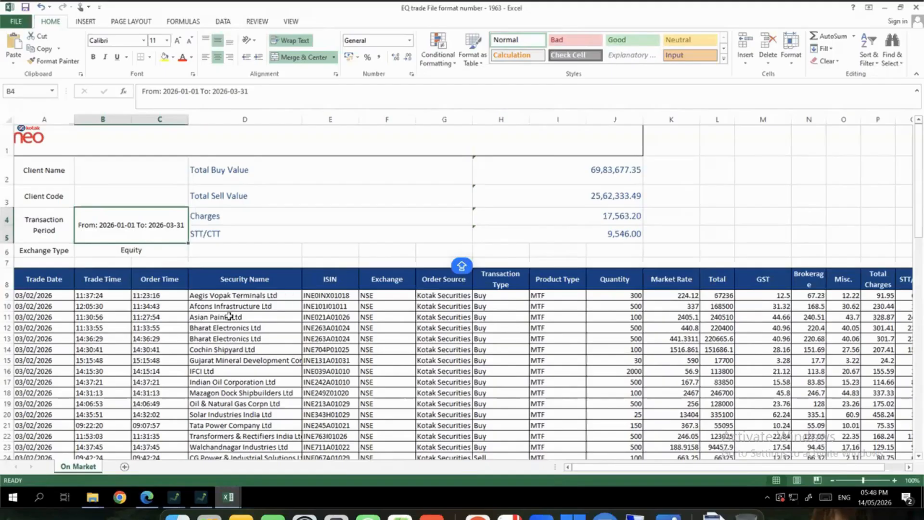
scroll(227, 315, "down", 3)
scroll(90, 153, "up", 2)
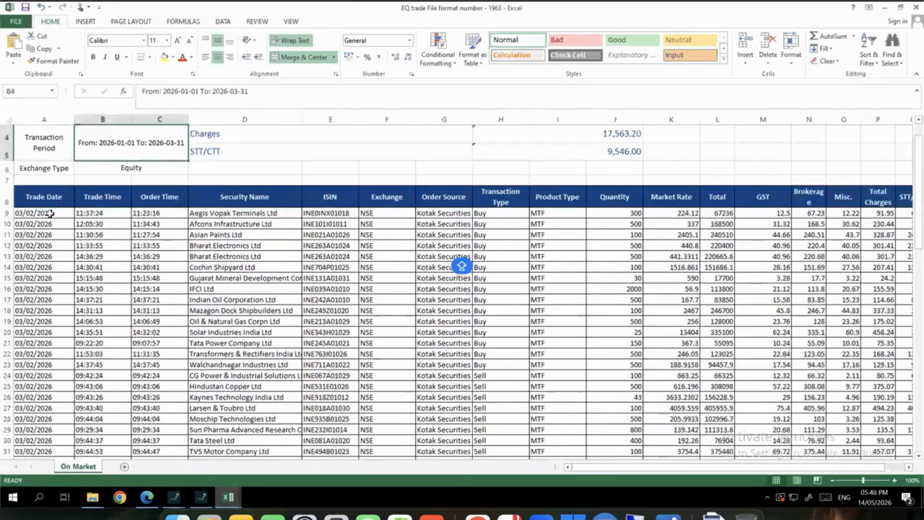
left_click_drag(49, 213, 73, 436)
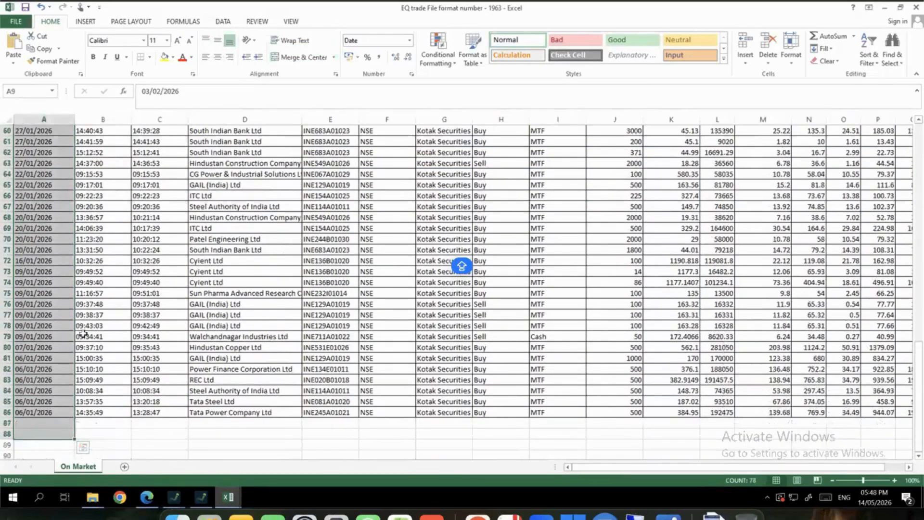
scroll(233, 324, "up", 20)
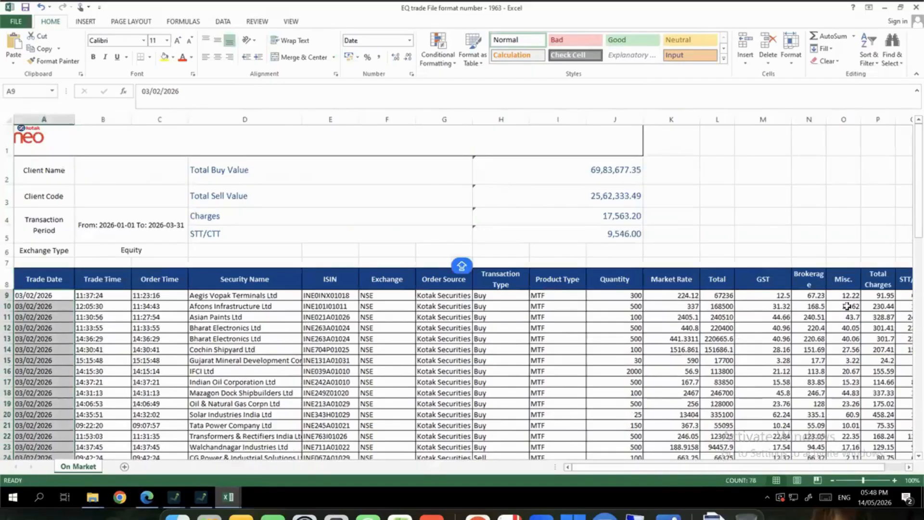
left_click_drag(847, 295, 887, 388)
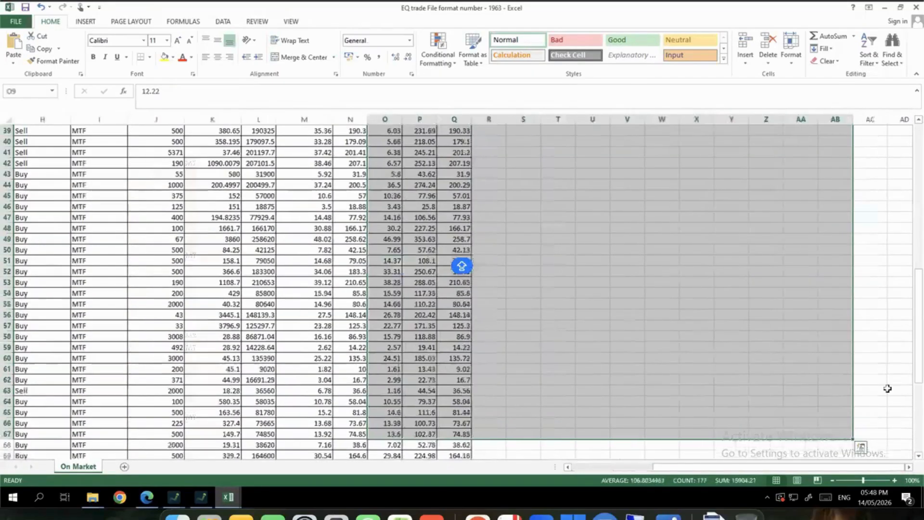
left_click(915, 7)
Open the trade file upload with Equity investment type and broker KOTAK SECURITIES LTD
left_click(102, 22)
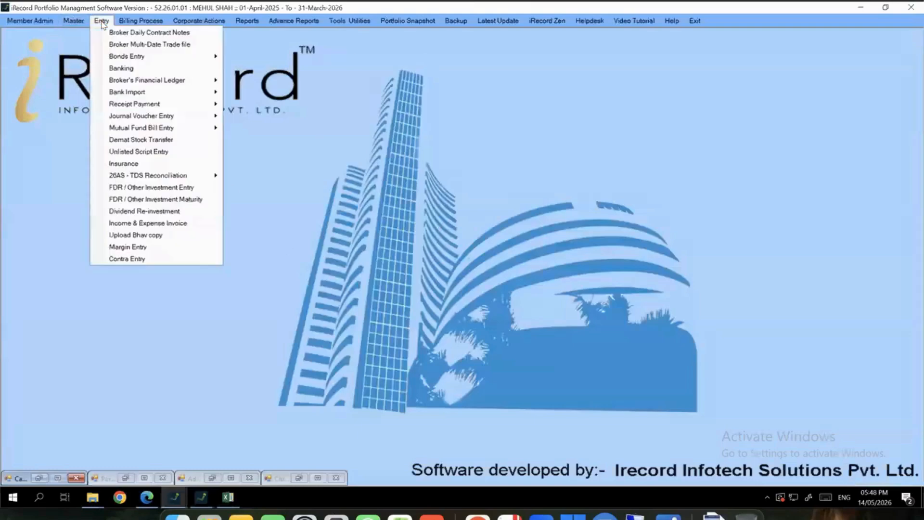
left_click(116, 45)
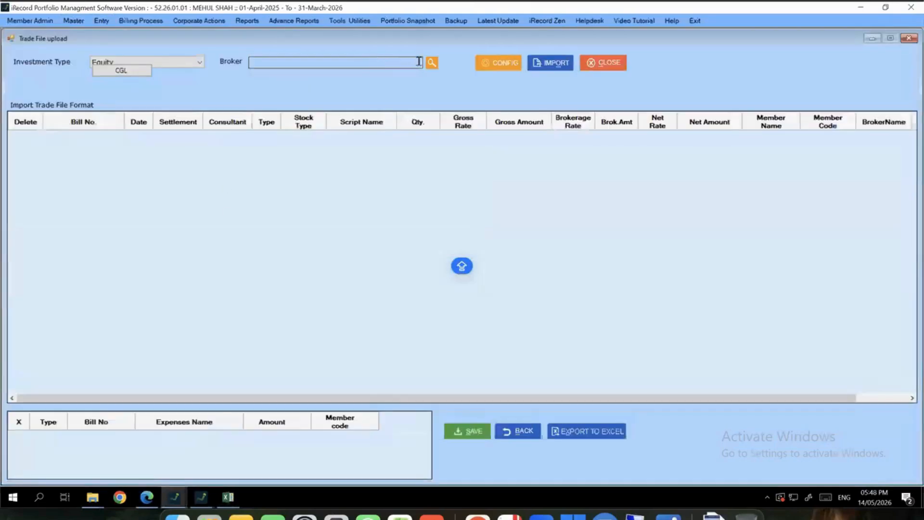
left_click(175, 61)
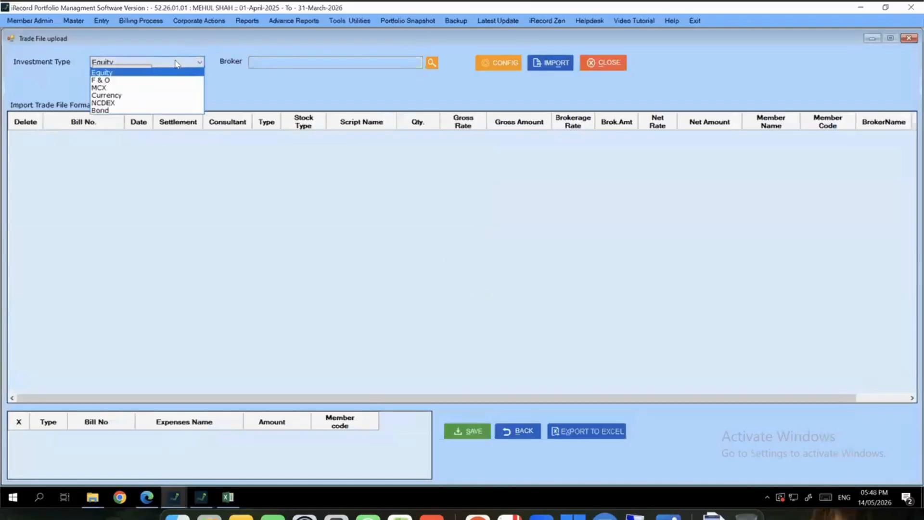
left_click(378, 83)
left_click(433, 63)
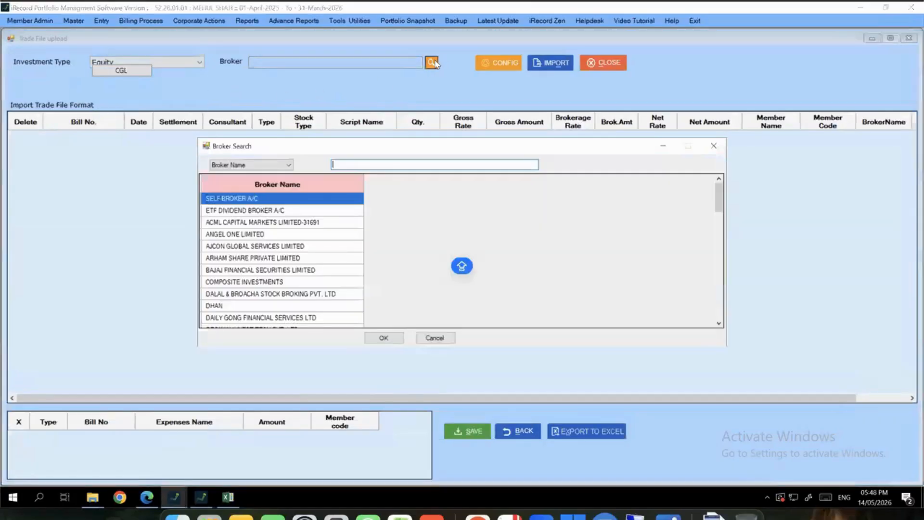
type("KOTA")
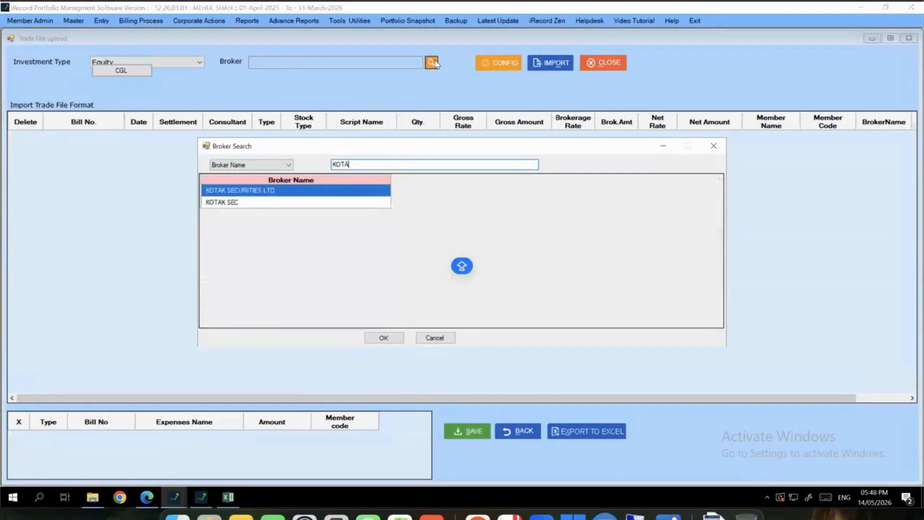
key("Return")
Configure and save the NEO multiple date transactions trade file format
left_click(509, 67)
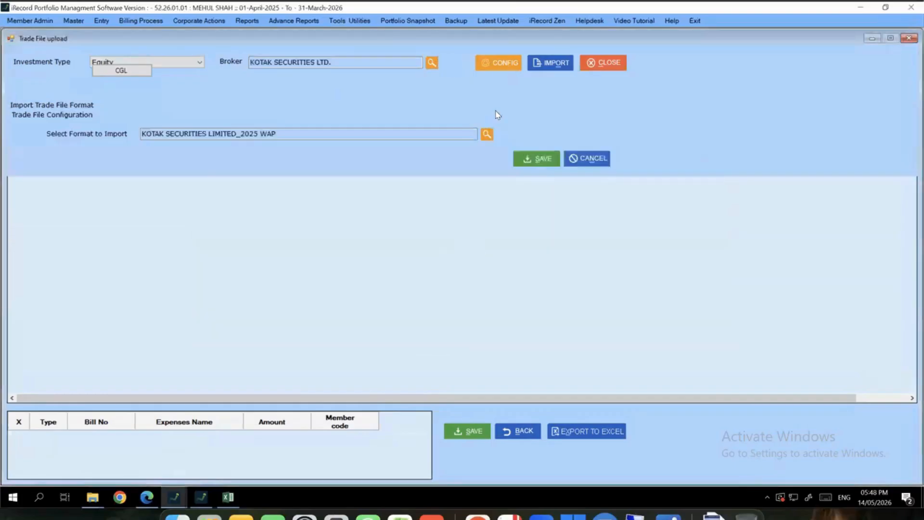
left_click(486, 137)
type("MULT")
key("Return")
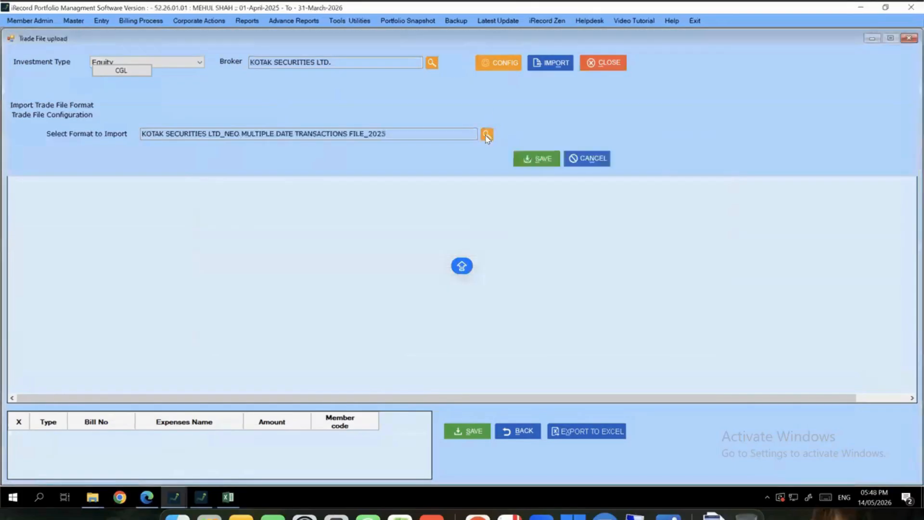
left_click(515, 158)
In the import settings, set the demat account to KOTAK SECURITIES LTD
left_click(553, 62)
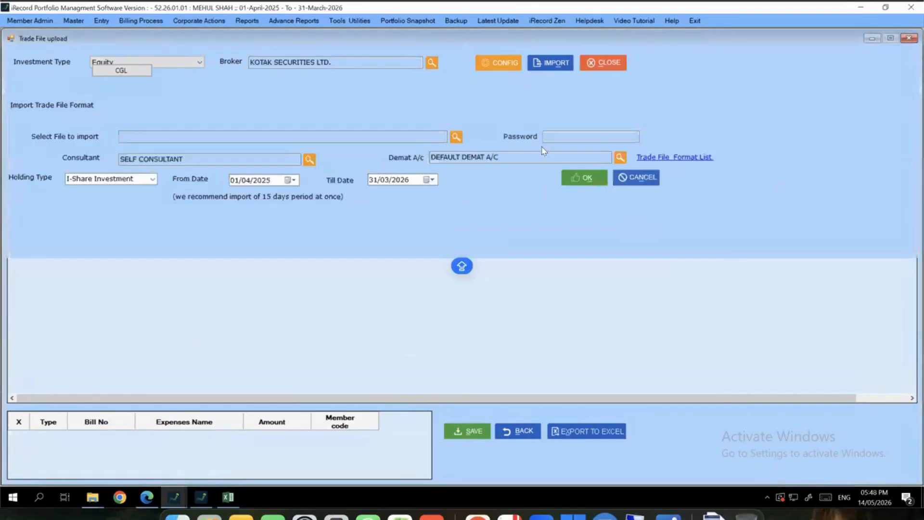
left_click(621, 157)
type("KO")
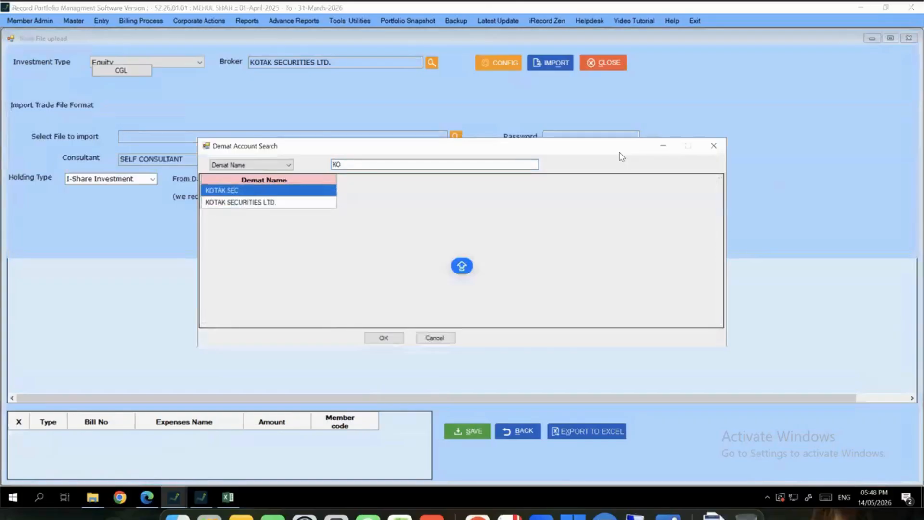
key("Down")
key("Return")
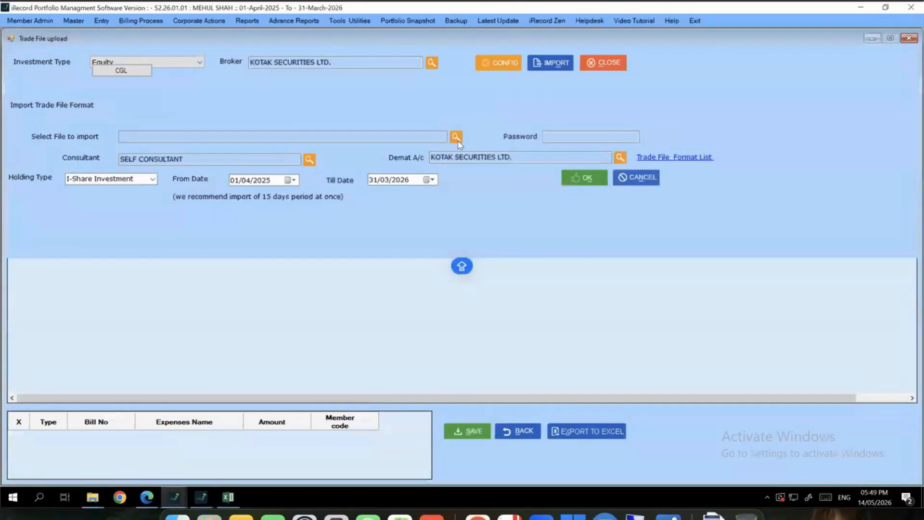
Copy the Trade File folder path from File Explorer, pick the EQ trade file, and start importing
left_click(99, 498)
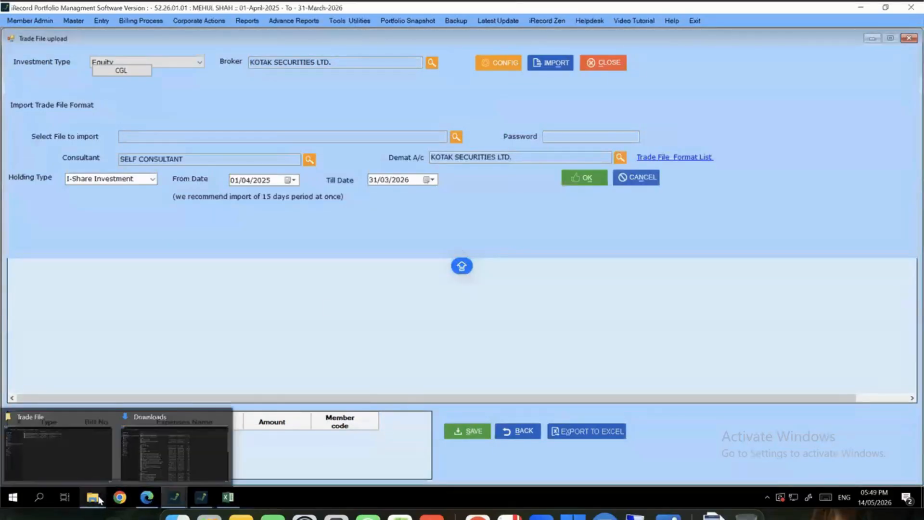
left_click(93, 471)
left_click(349, 40)
key("ctrl+c")
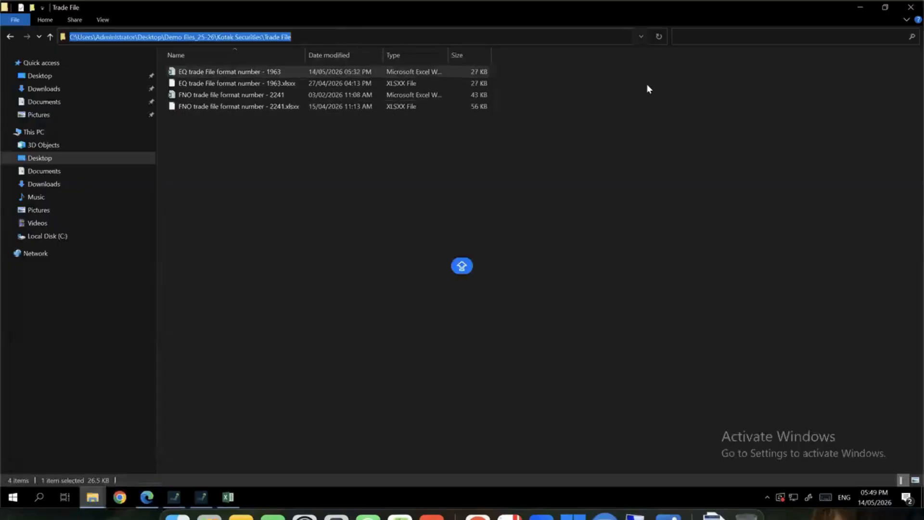
left_click(860, 7)
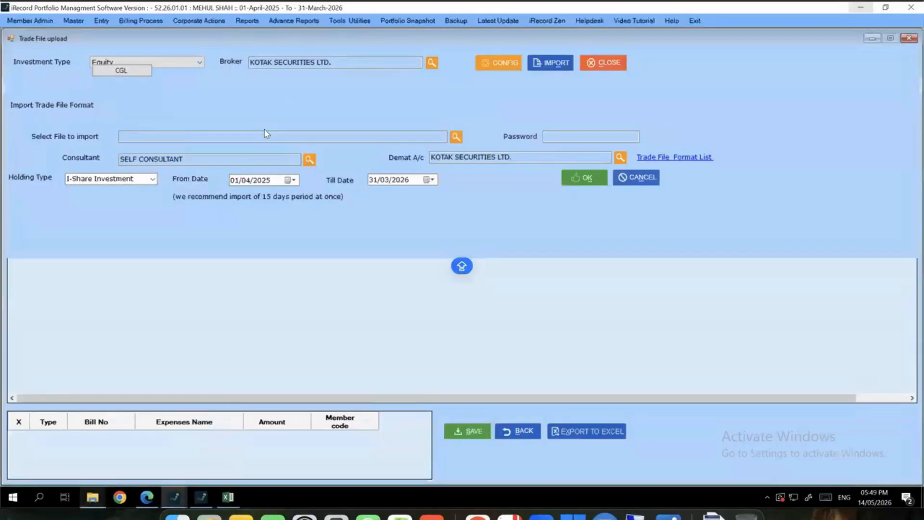
left_click(454, 140)
key("ctrl+v")
key("Return")
double_click(454, 140)
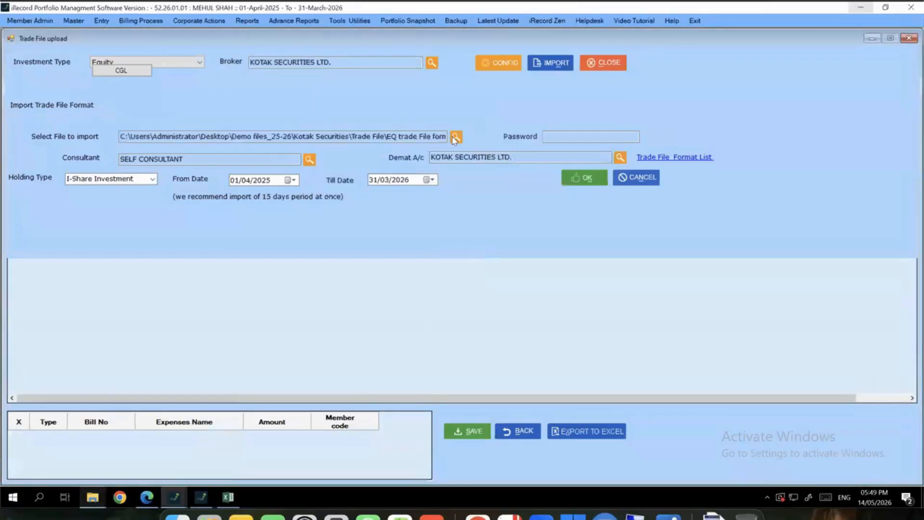
left_click(595, 184)
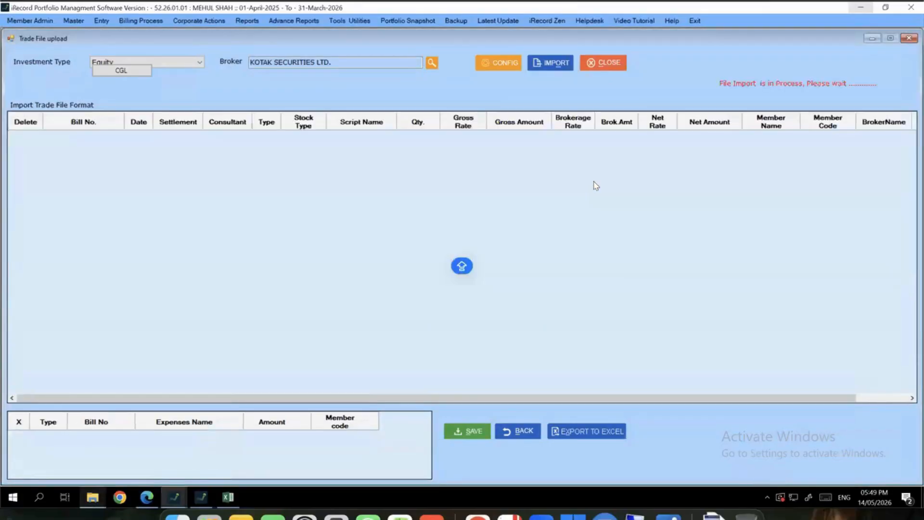
Confirm the Kotak trade import, review dates, consultant and broker columns, then close the upload window
left_click(453, 291)
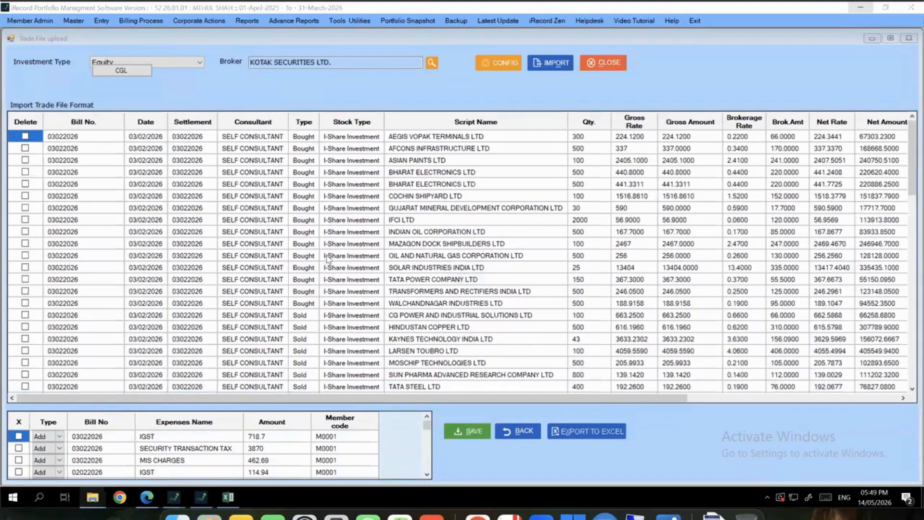
left_click_drag(142, 137, 141, 450)
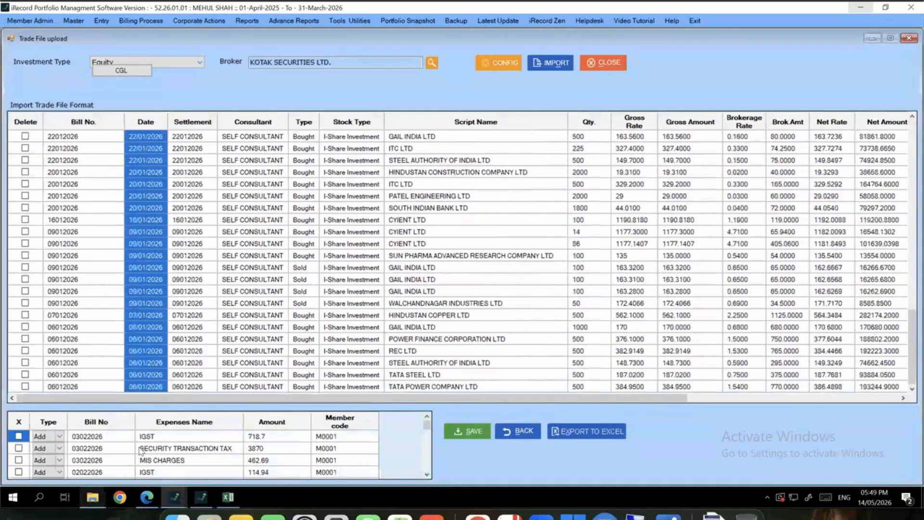
scroll(151, 283, "up", 19)
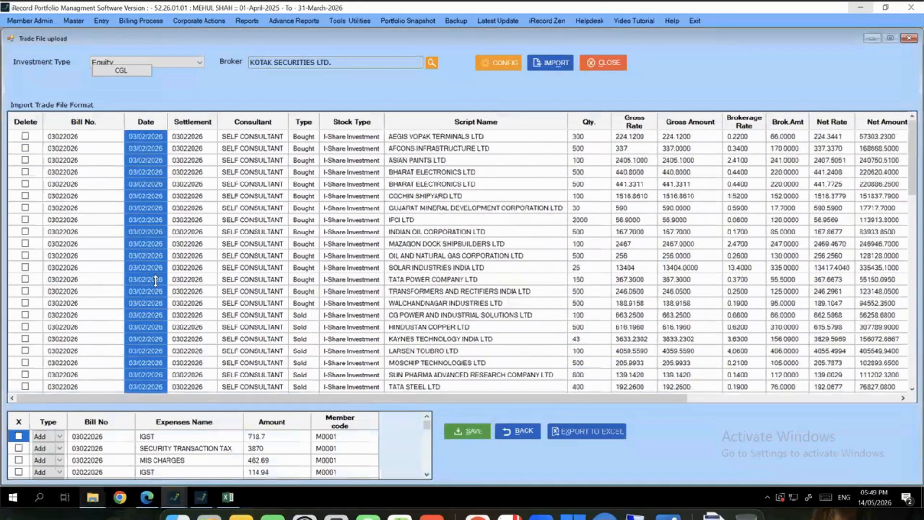
scroll(155, 282, "down", 19)
left_click_drag(270, 280, 310, 279)
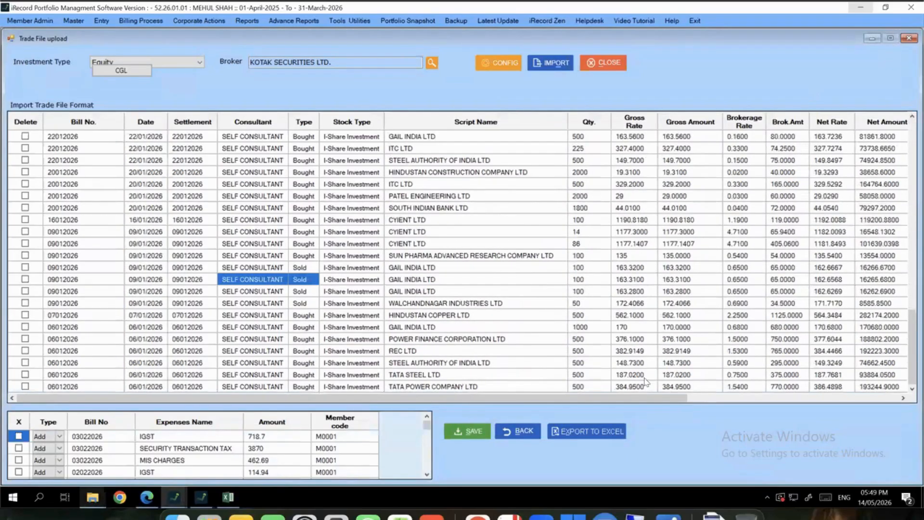
left_click_drag(581, 403, 794, 392)
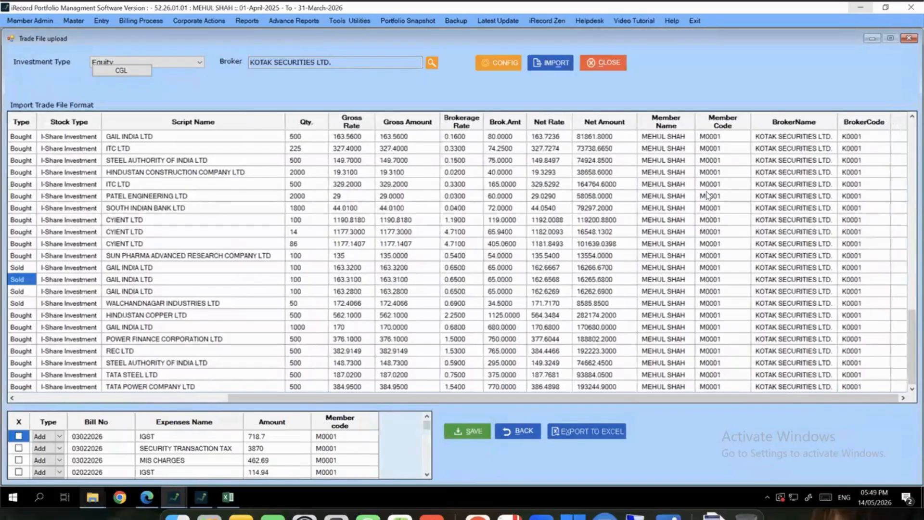
left_click(908, 39)
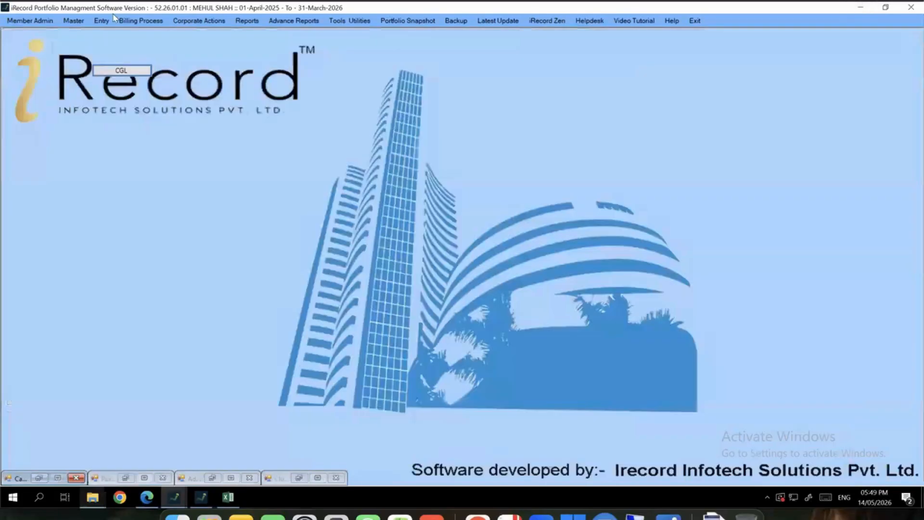
Open the Import Ledger form under Entry > Broker's Financial Ledger
left_click(102, 21)
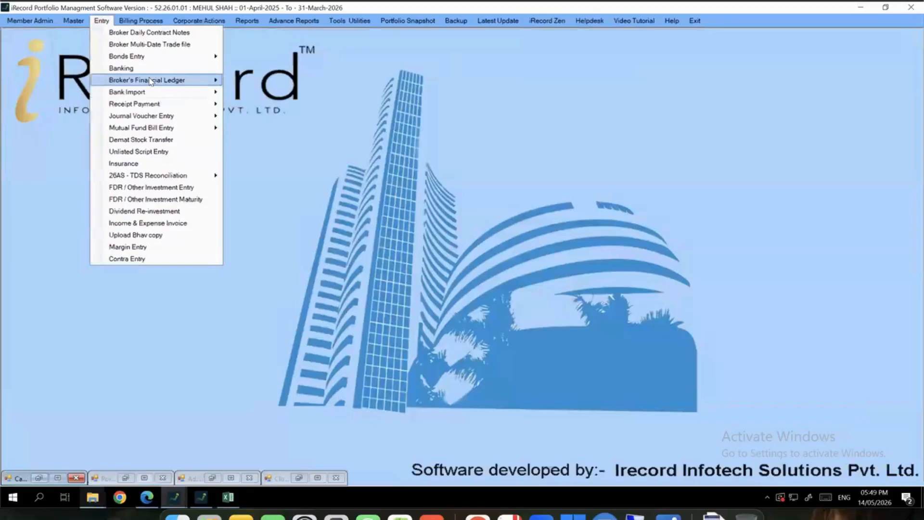
mouse_move(152, 81)
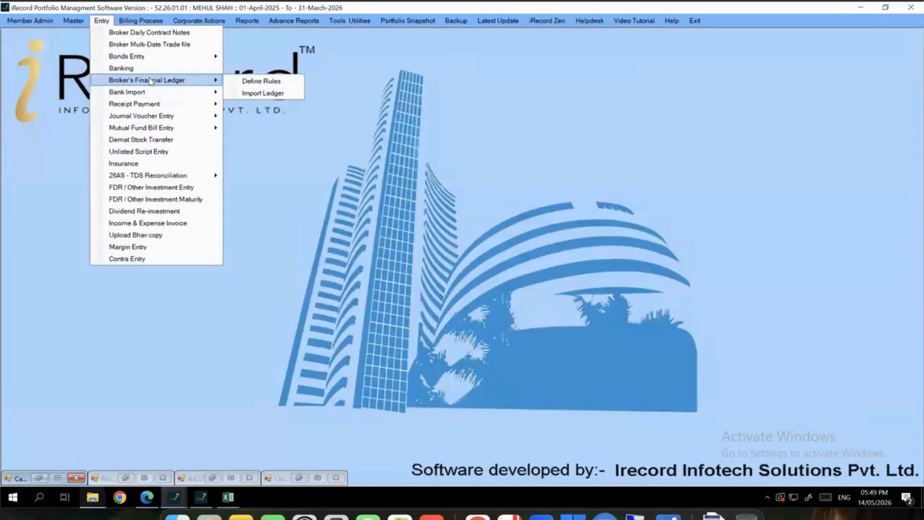
left_click(262, 93)
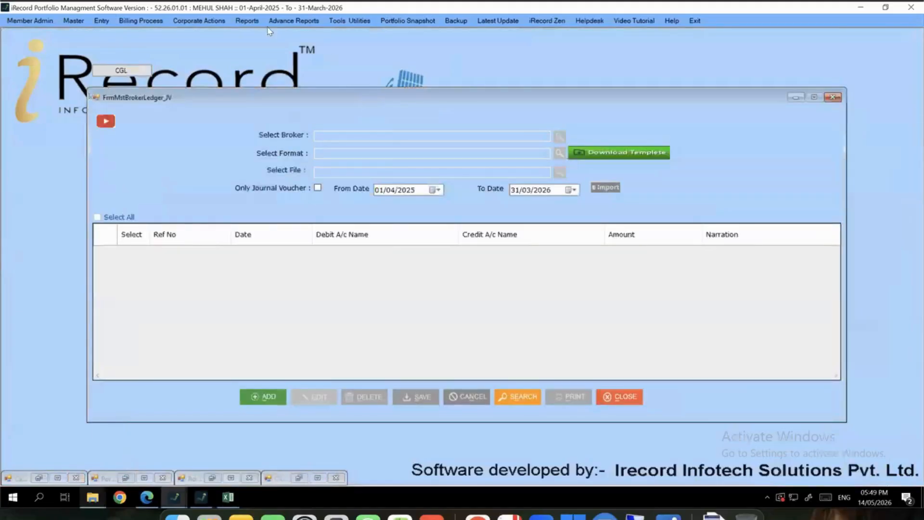
Generate the General ledger report limited to the BROKER (C.A) group
left_click(247, 20)
mouse_move(269, 91)
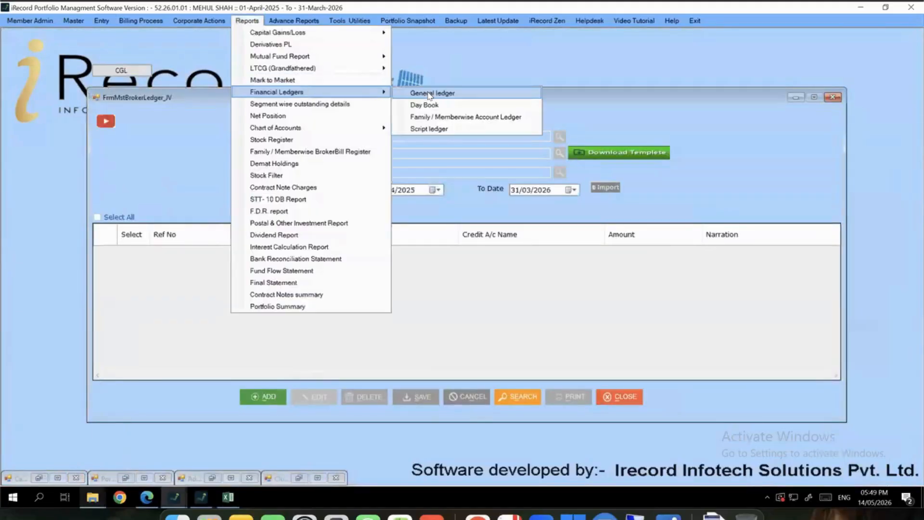
left_click(447, 93)
left_click(145, 112)
type("brok")
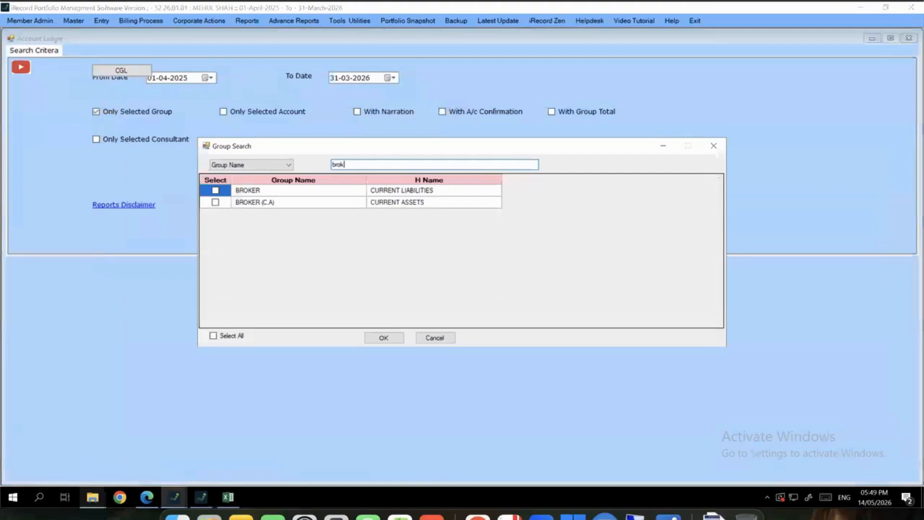
left_click(215, 203)
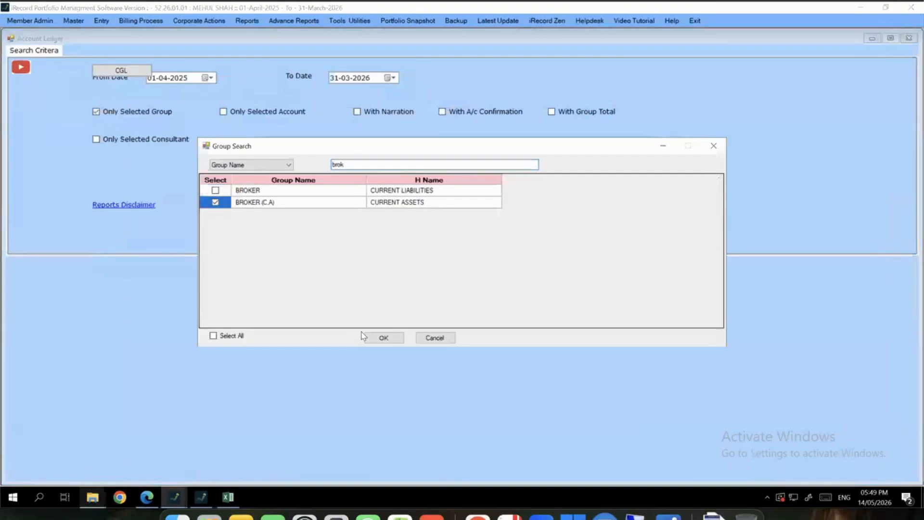
key("Return")
left_click(310, 207)
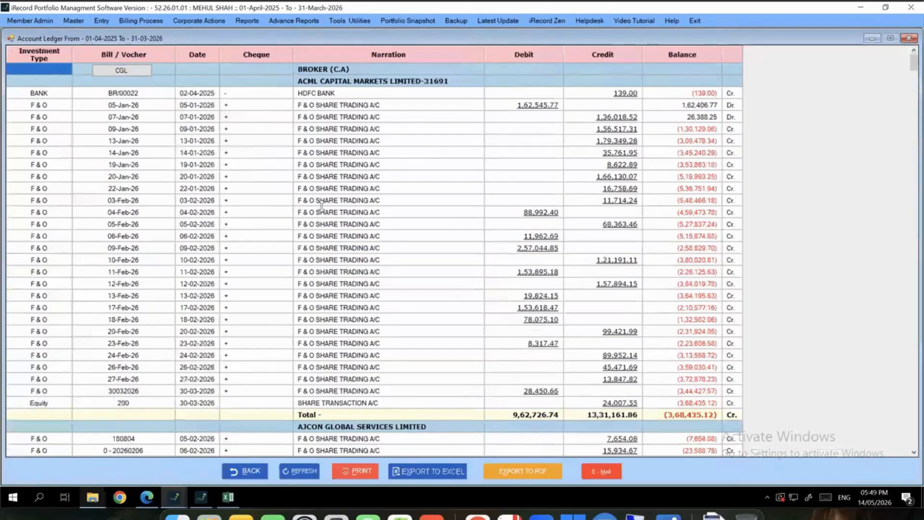
Inspect the 05-Jan-26 F&O and HDFC BANK receipt rows, then minimize the Account Ledger report
scroll(322, 207, "down", 10)
scroll(327, 217, "up", 10)
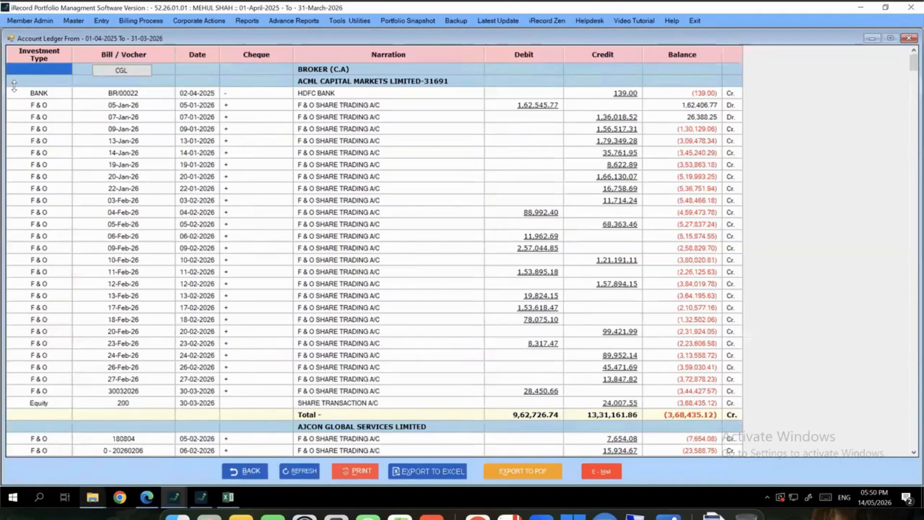
left_click(29, 105)
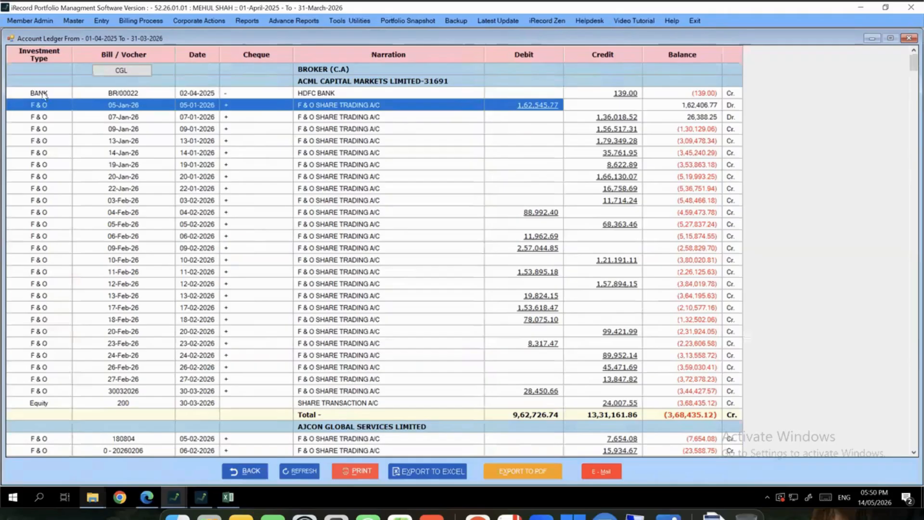
left_click_drag(43, 94, 621, 96)
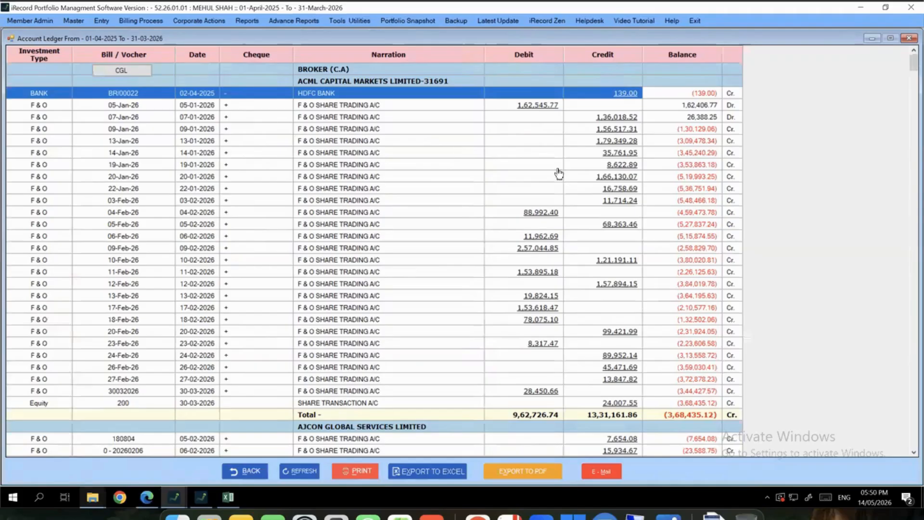
left_click(872, 38)
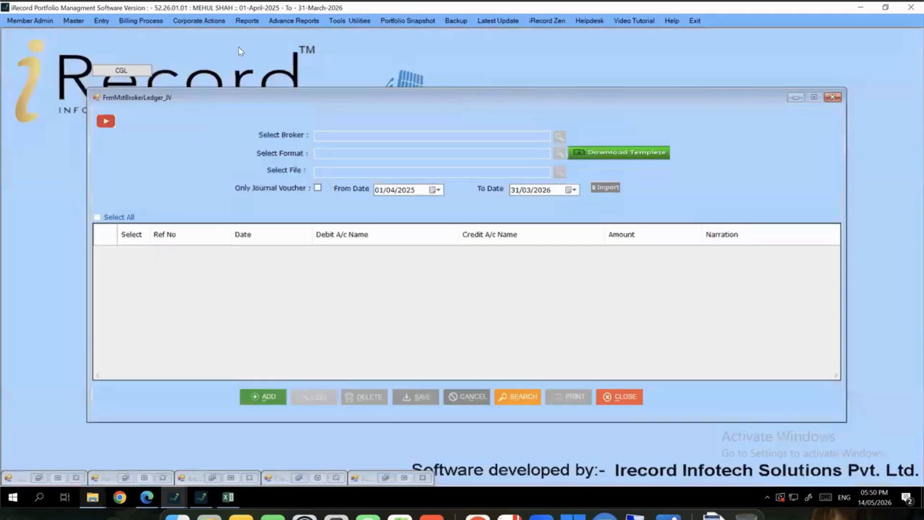
Add a new ledger import entry with KOTAK SECURITIES LTD. as the broker
left_click(270, 394)
left_click(559, 138)
type("ko")
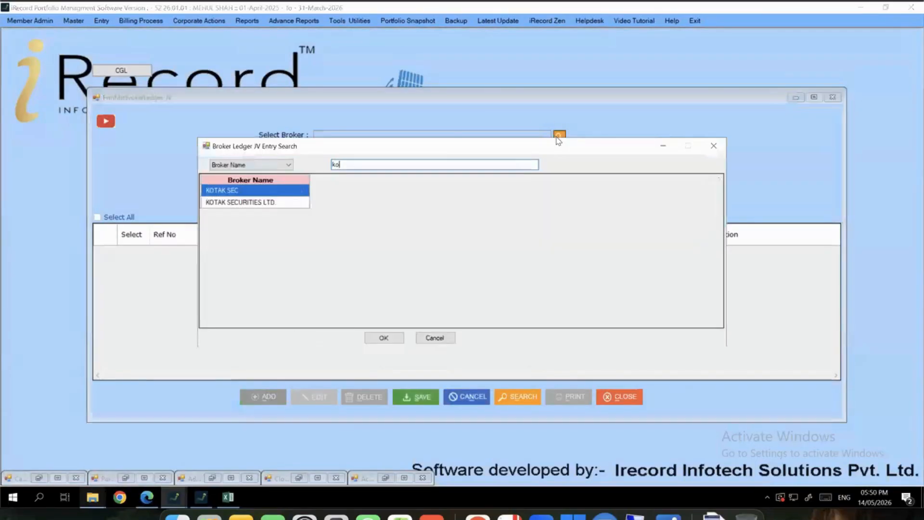
key("Down")
key("Return")
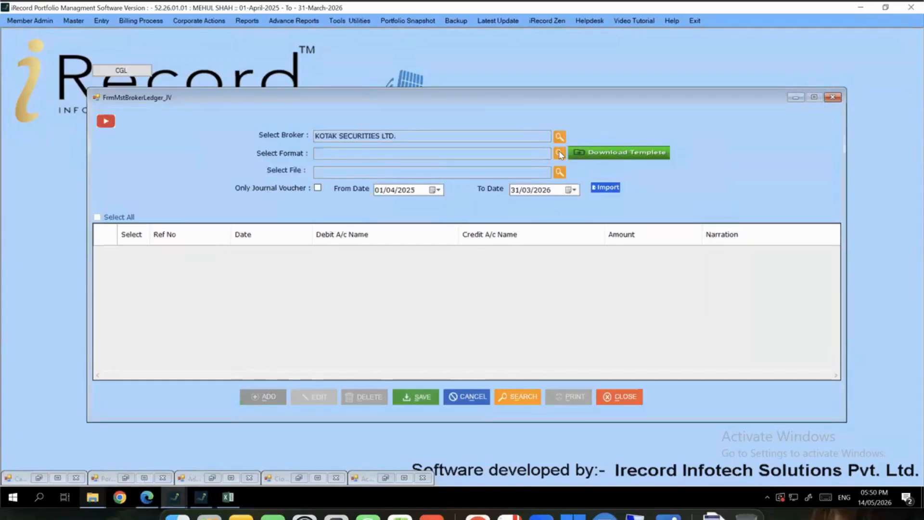
Dismiss the format-required message and open the ledger format search
left_click(560, 154)
key("Return")
left_click(560, 154)
Download and open the Kotak_Securities_Ledger template in Excel despite the format warning
type("ko")
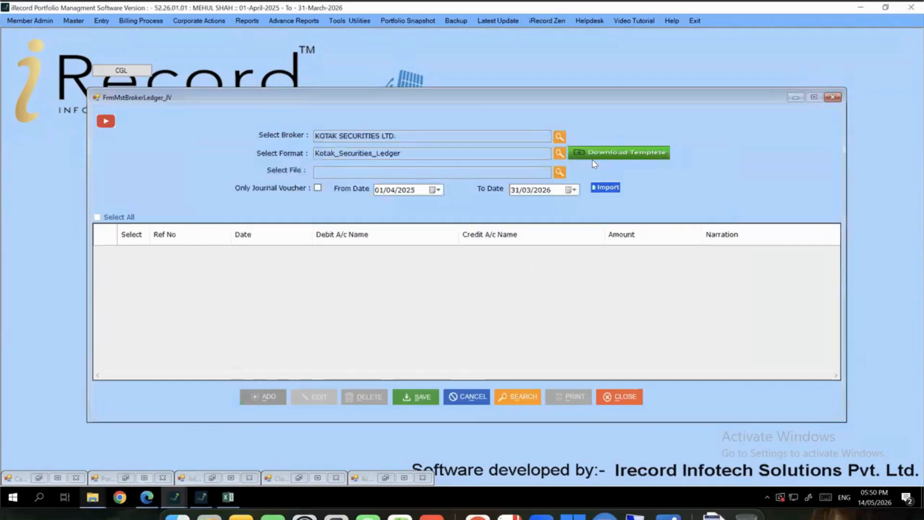
left_click(594, 154)
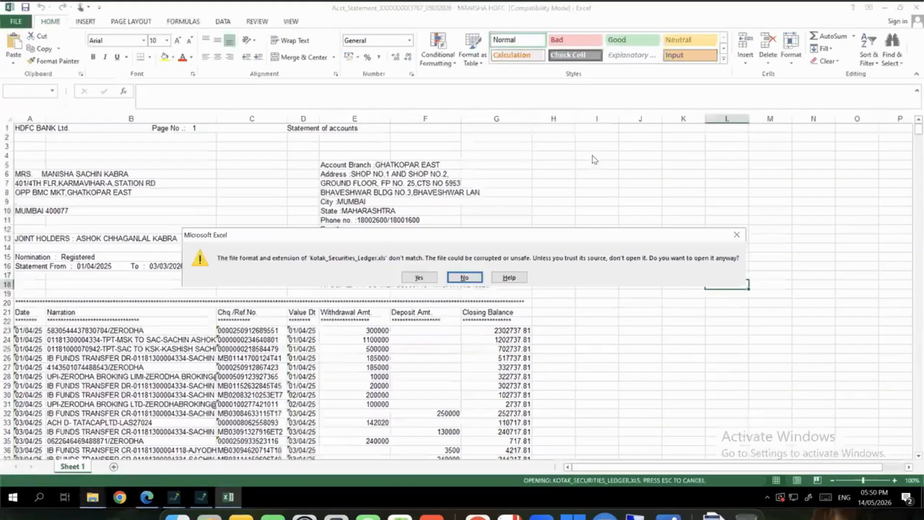
left_click(408, 278)
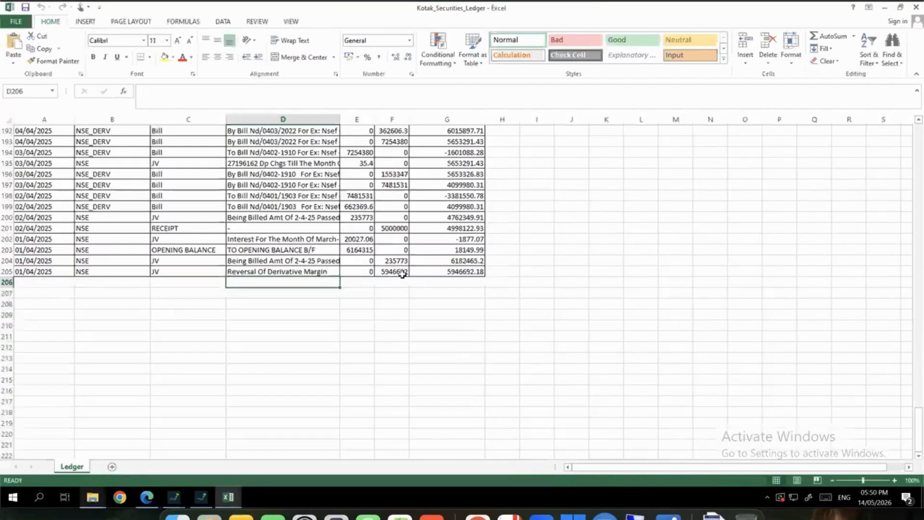
scroll(346, 248, "up", 20)
scroll(358, 249, "up", 20)
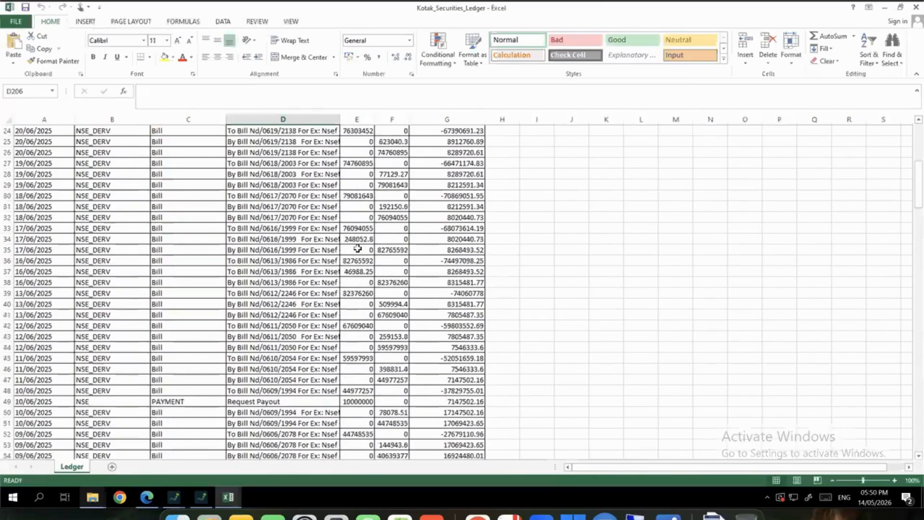
scroll(322, 268, "down", 11)
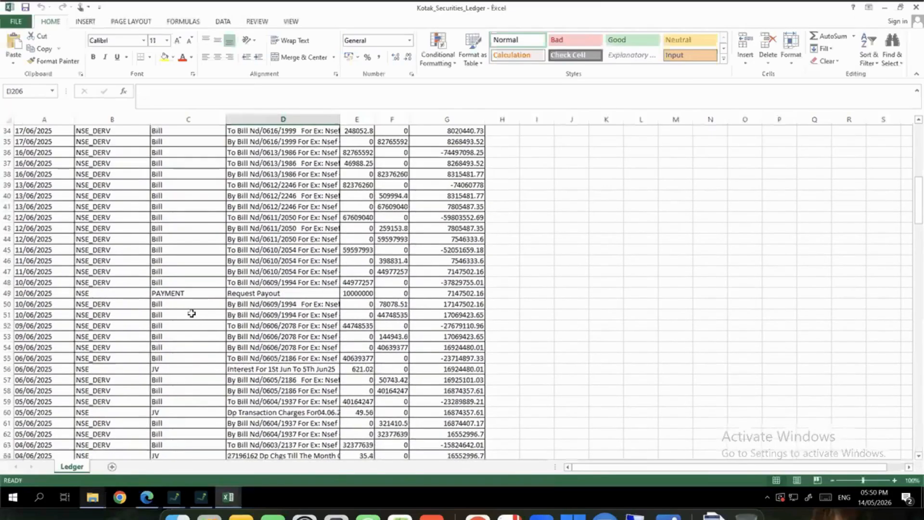
scroll(190, 289, "down", 2)
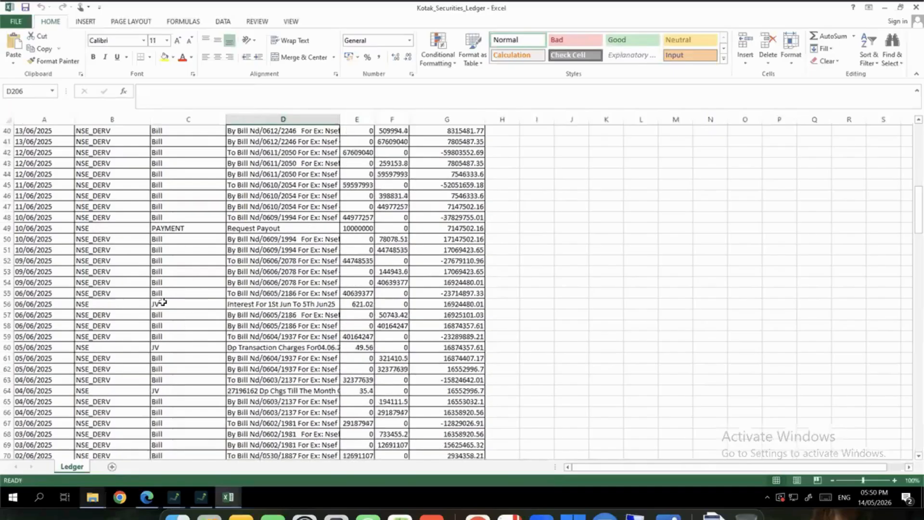
Select the JV rows 56, 60, 64 and 71, then close the Kotak workbook
left_click(169, 303)
key("shift+space")
scroll(206, 290, "down", 1)
scroll(206, 291, "down", 3)
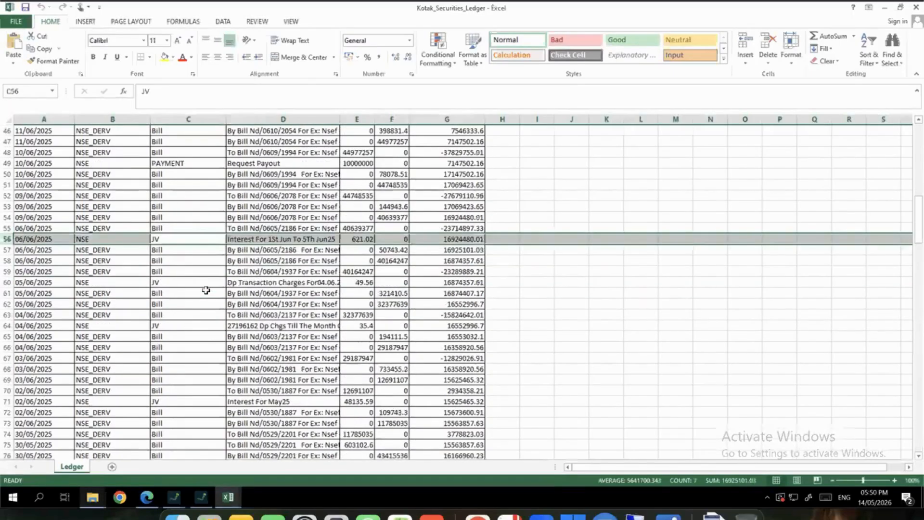
left_click(152, 217)
key("shift+space")
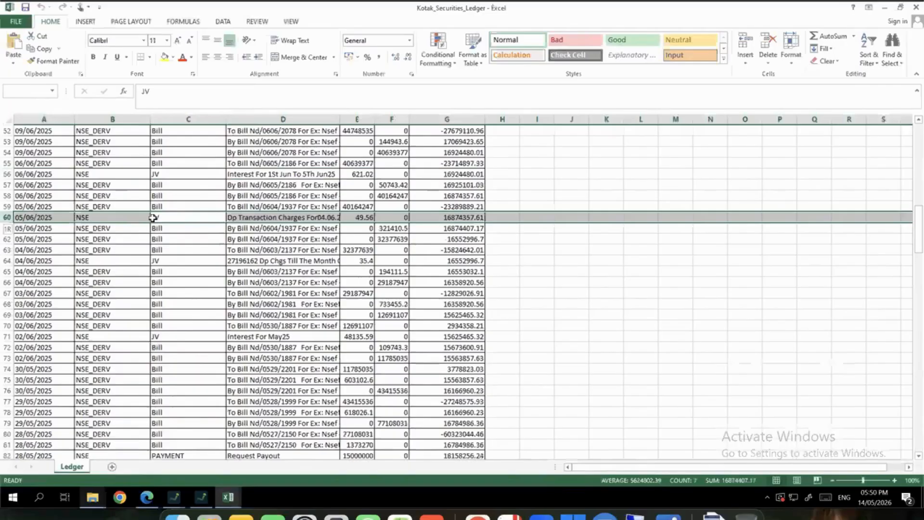
left_click(167, 257)
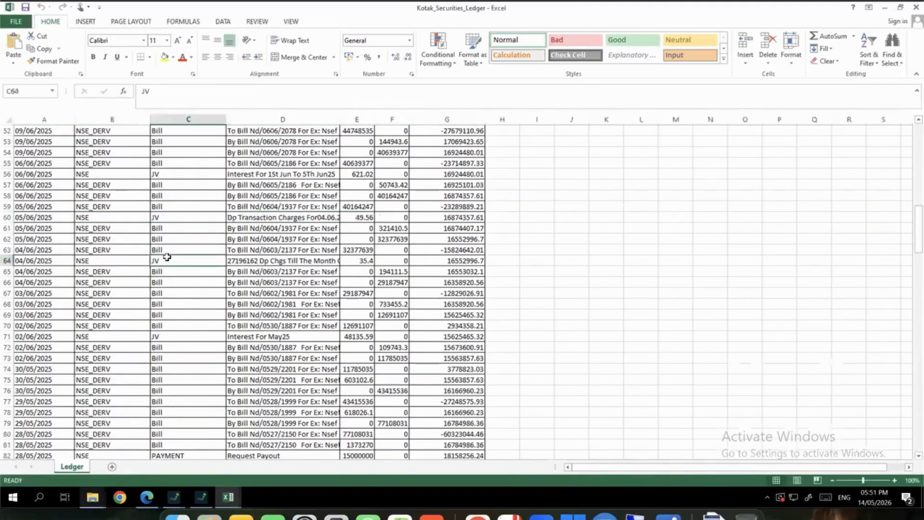
key("shift+space")
left_click(183, 336)
key("shift+space")
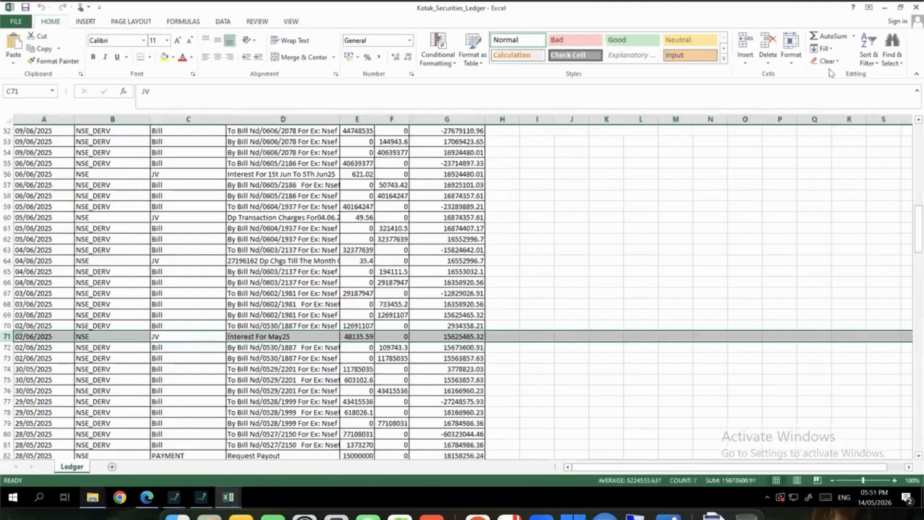
left_click(917, 7)
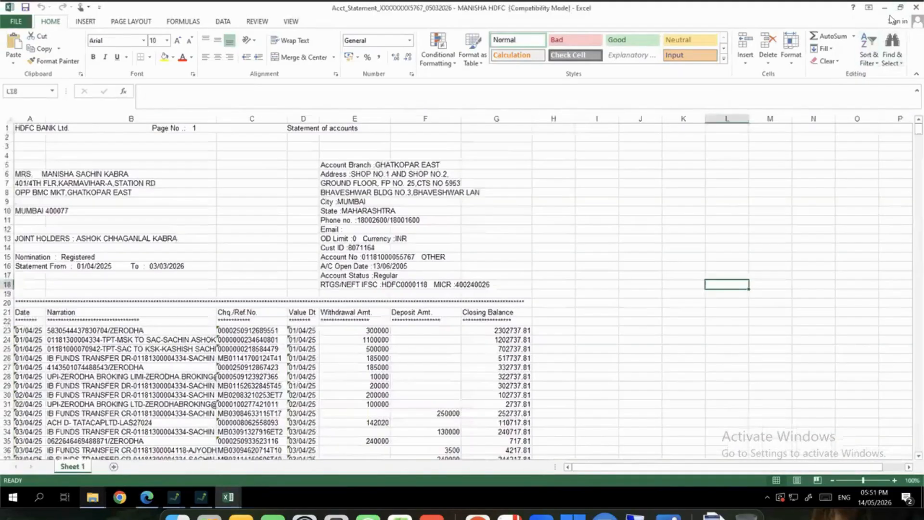
Scroll through the HDFC statement transactions, then close the workbook
scroll(411, 279, "down", 4)
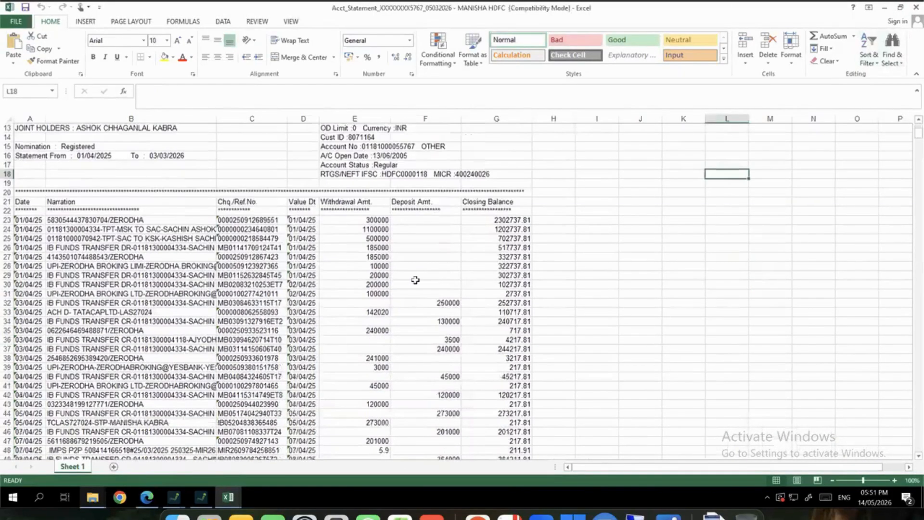
scroll(411, 279, "down", 8)
scroll(417, 280, "up", 2)
scroll(417, 281, "up", 4)
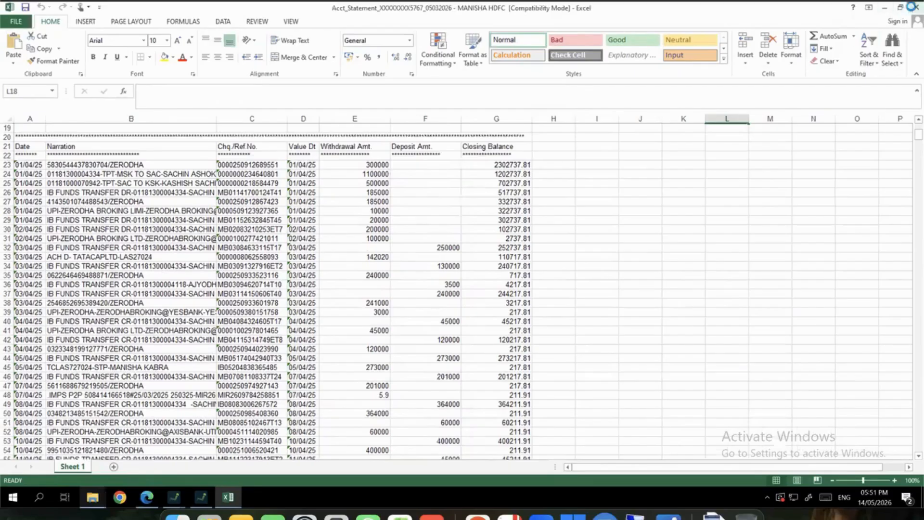
left_click(911, 7)
Close the leftover ledger dialog and switch the financial year to 2024-2025
left_click(840, 99)
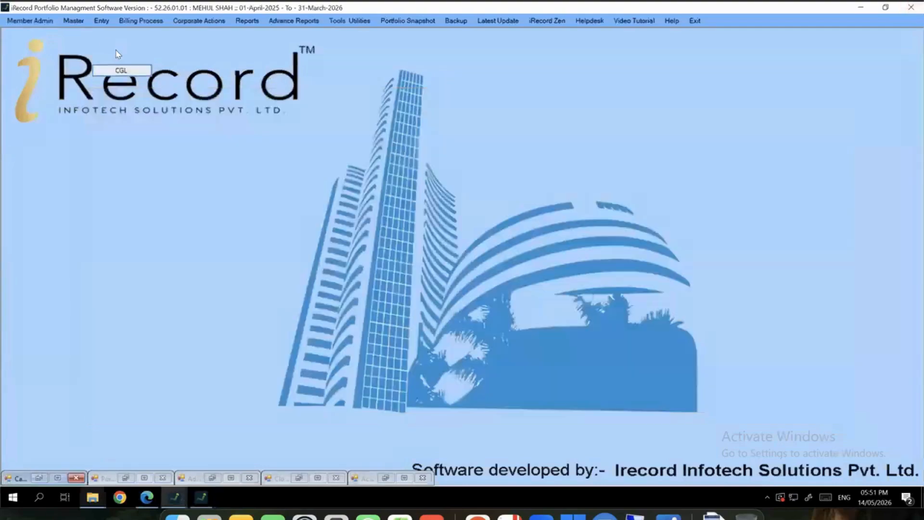
mouse_move(173, 501)
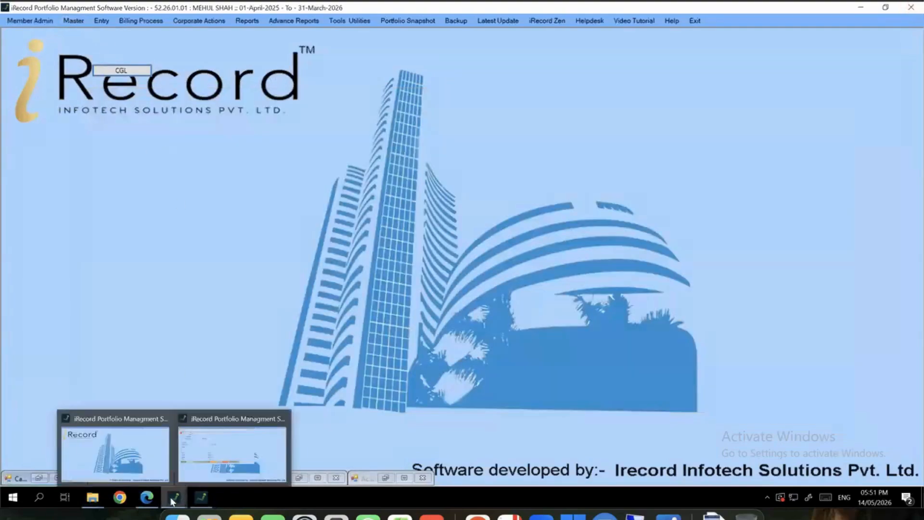
left_click(204, 462)
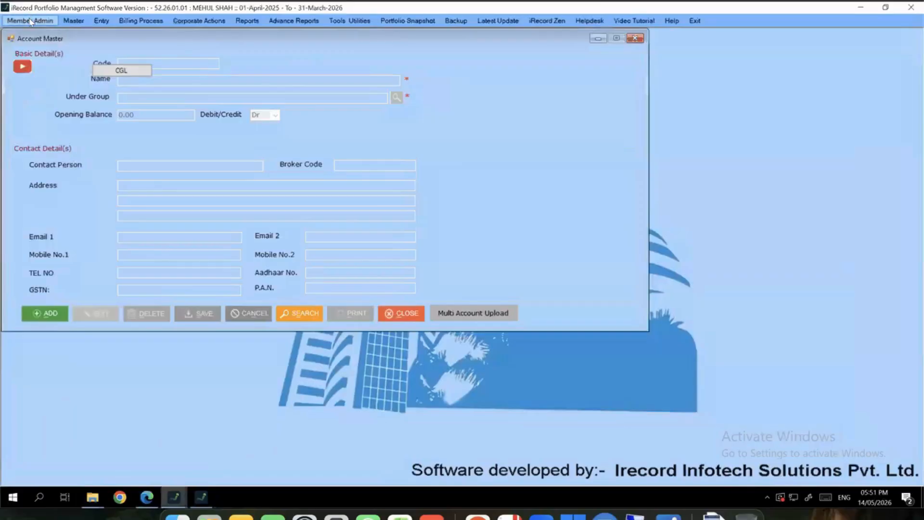
left_click(30, 22)
left_click(49, 79)
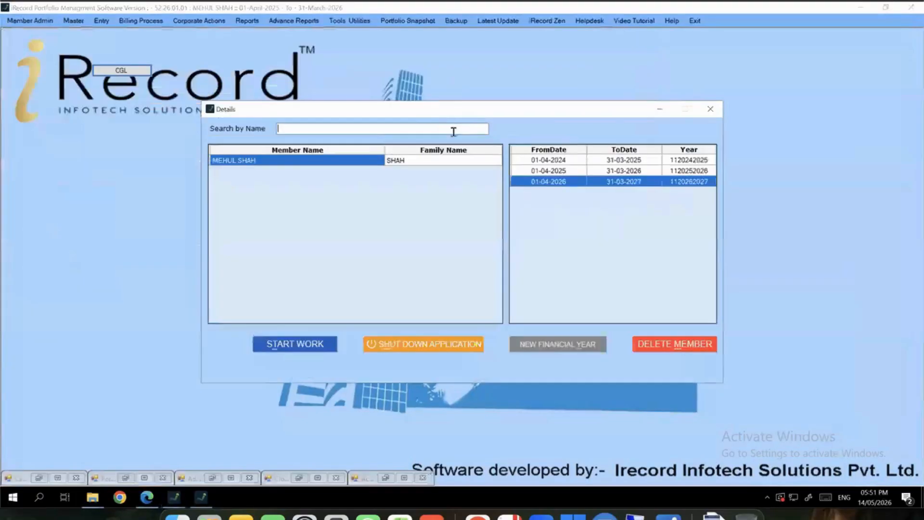
double_click(566, 160)
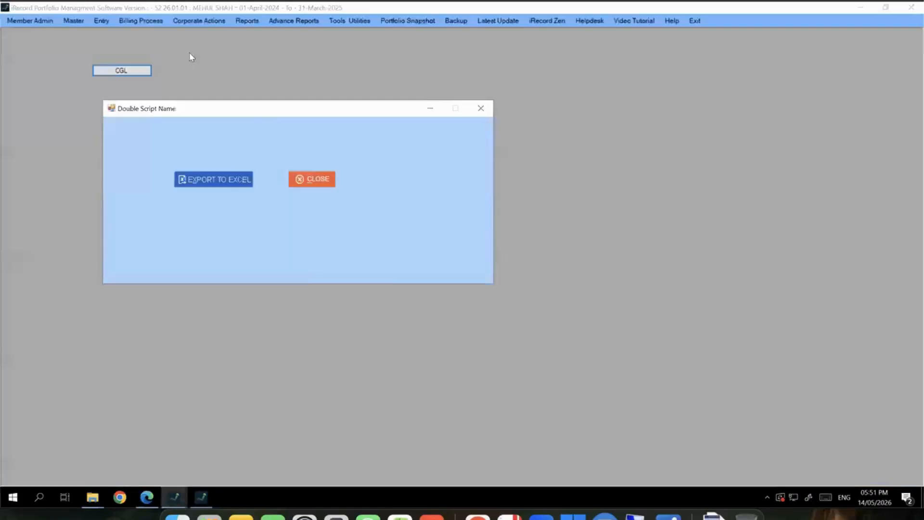
Open the Banking Receipt Payment Entry window and its bank statement upload dialog
left_click(102, 21)
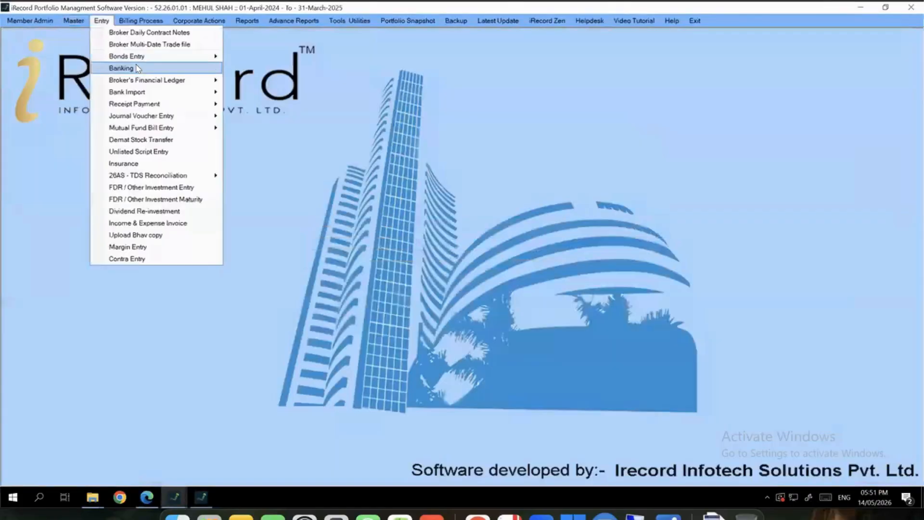
left_click(137, 69)
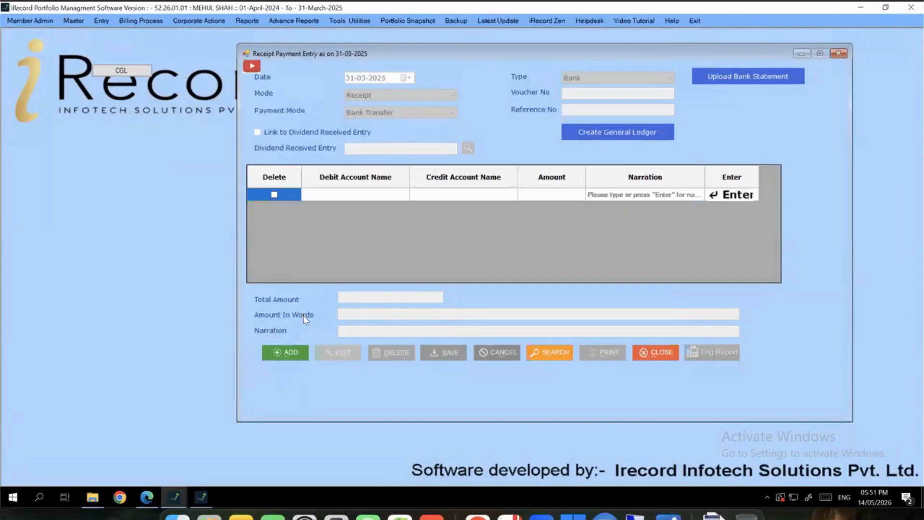
left_click(711, 77)
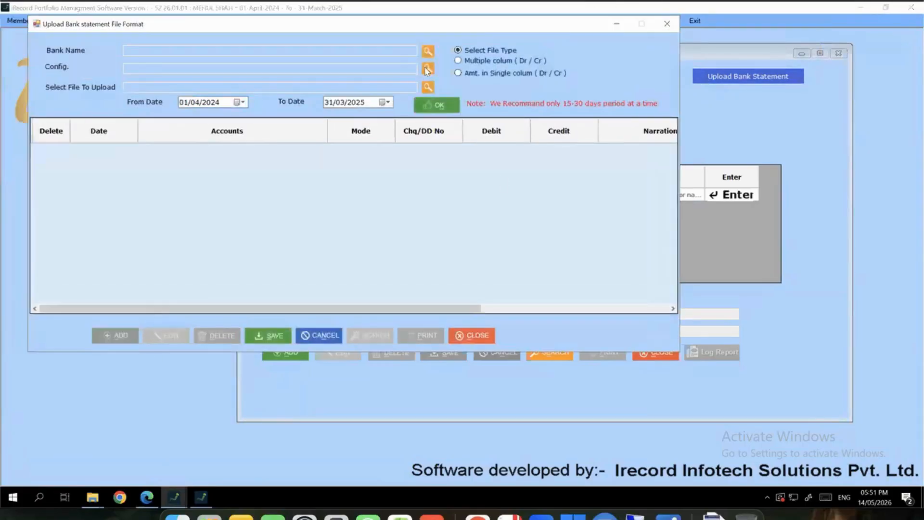
Choose HDFC BANK with the HDFC BANK Ltd_2018_23 statement configuration
left_click(427, 52)
type("h")
key("Return")
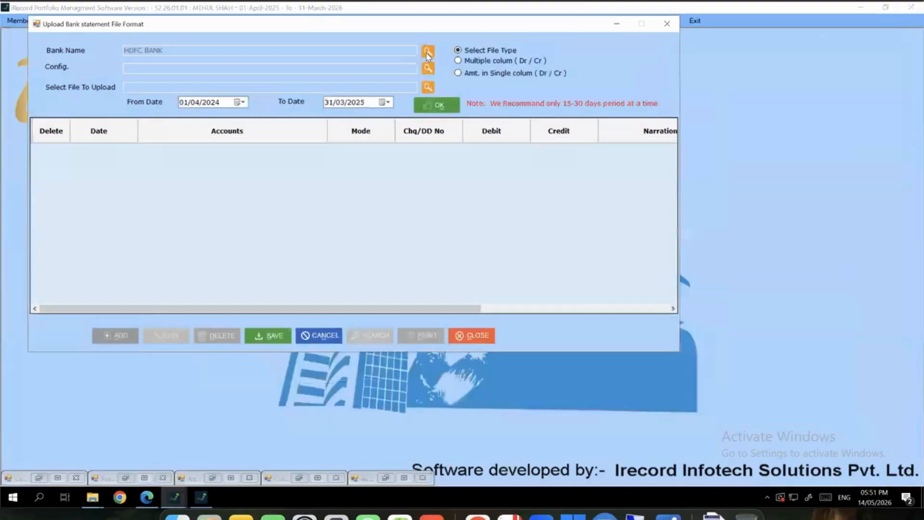
left_click(429, 70)
type("hdf")
key("Down")
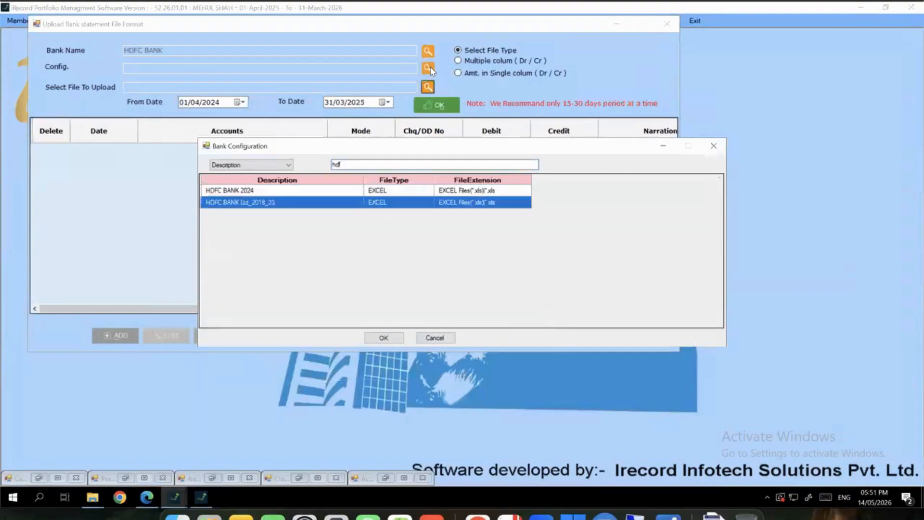
key("Return")
Pick the HDFC statement from Desktop > Demo Files_24-25 > Bank Formats and load it
left_click(428, 88)
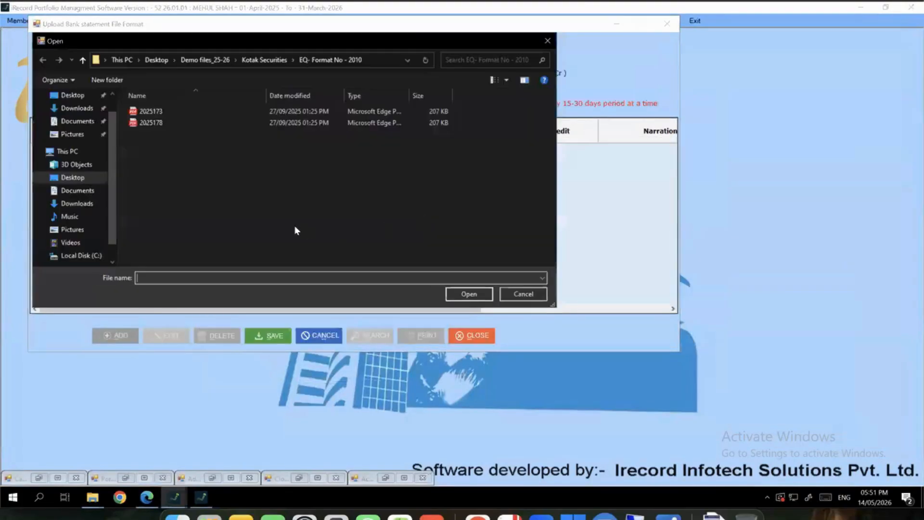
key("alt+Up")
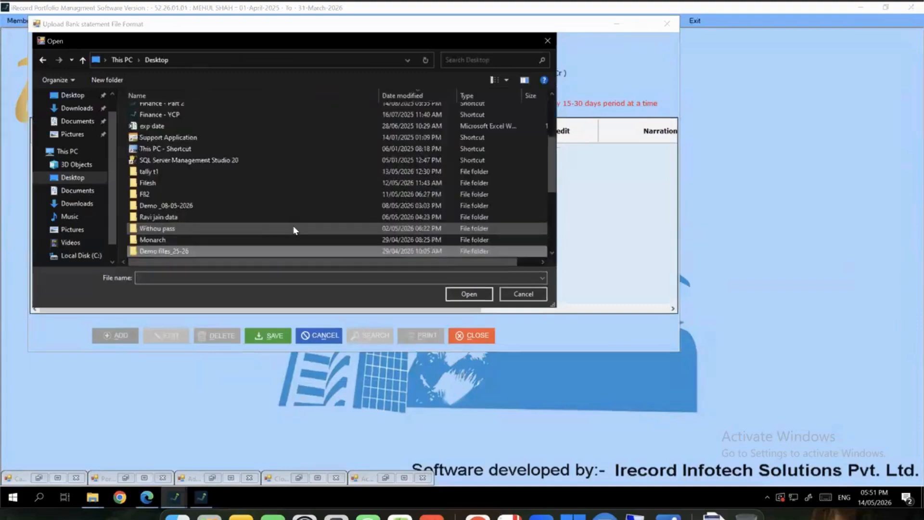
scroll(295, 230, "down", 2)
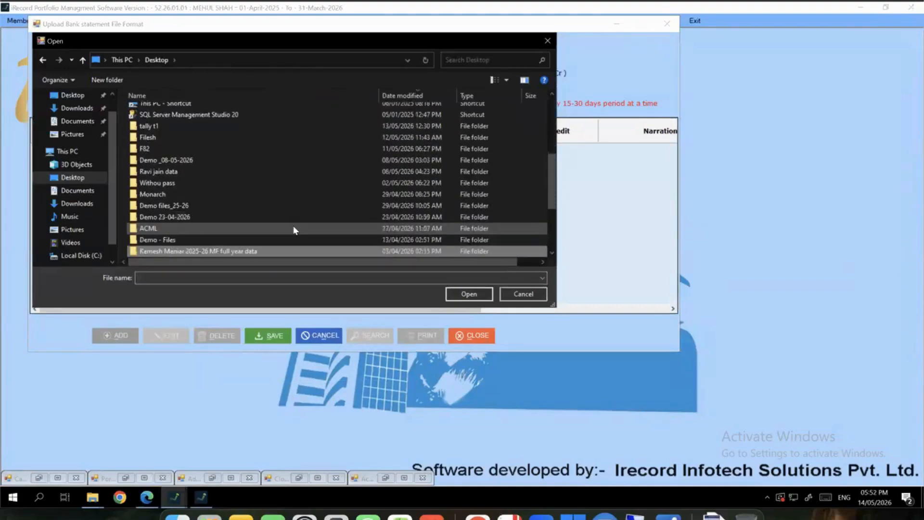
scroll(295, 230, "down", 3)
key("Return")
key("Down")
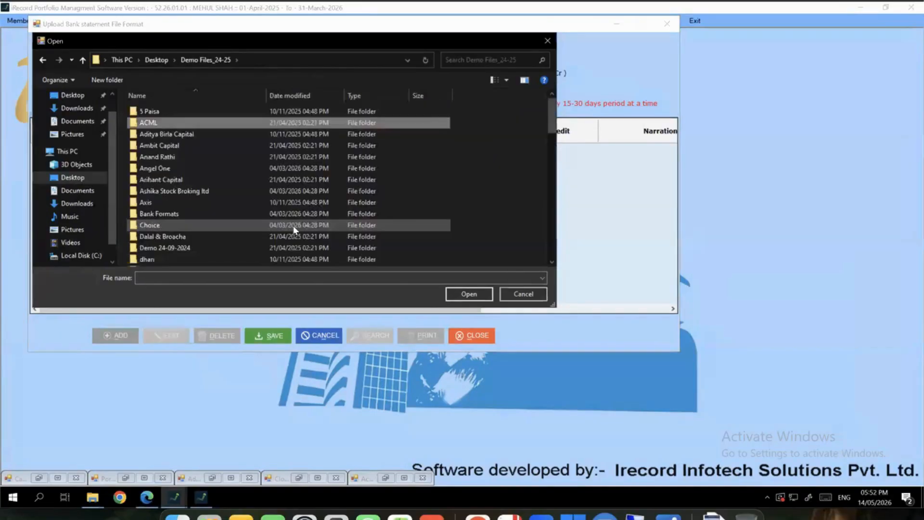
key("b")
key("Return")
key("Down")
key("Up")
key("Return")
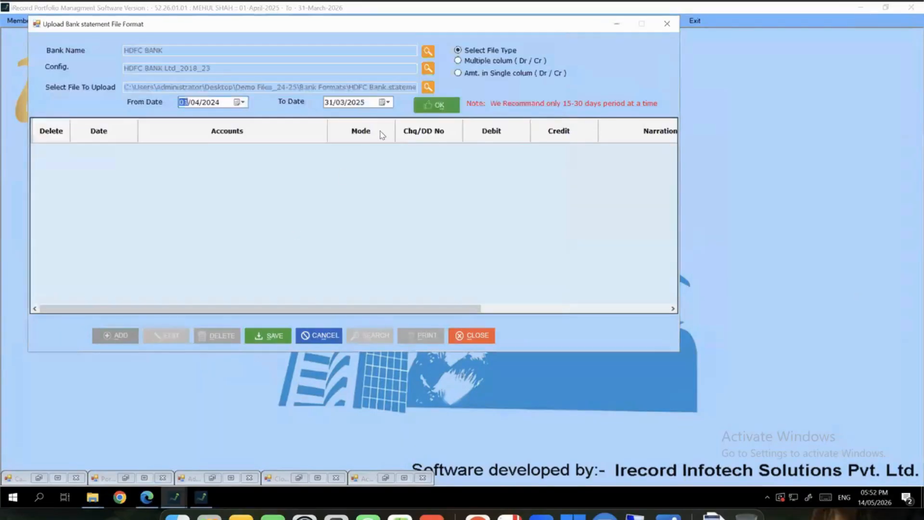
left_click(426, 103)
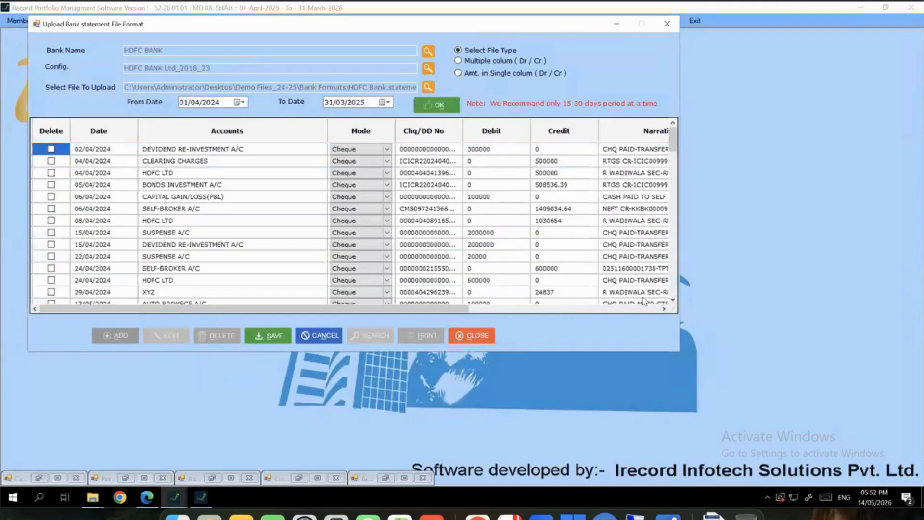
Enlarge the upload window, acknowledge the missing account master message, and return from the new-account form
left_click_drag(678, 351, 883, 481)
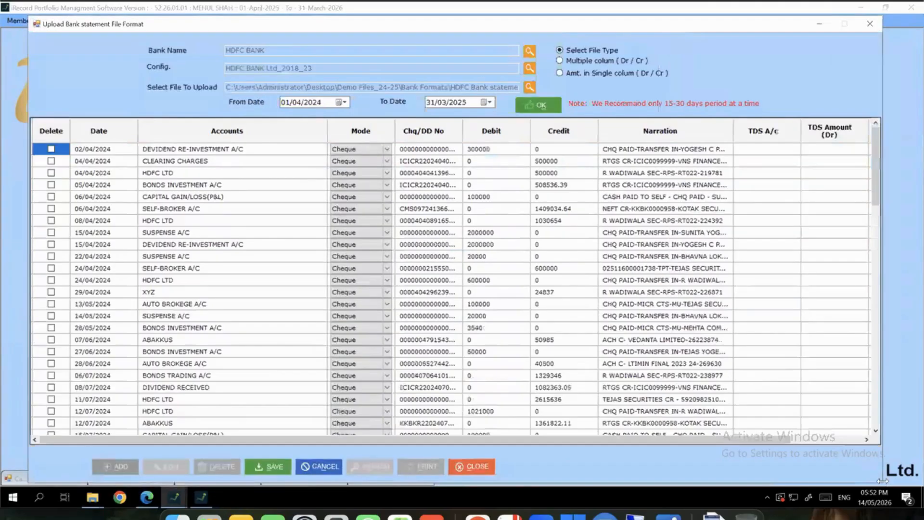
scroll(563, 268, "down", 4)
scroll(562, 268, "down", 6)
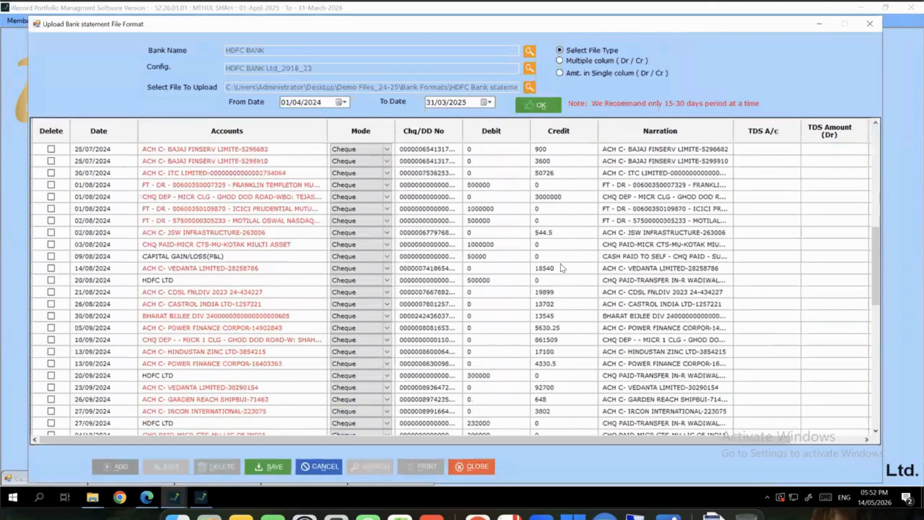
scroll(542, 283, "up", 4)
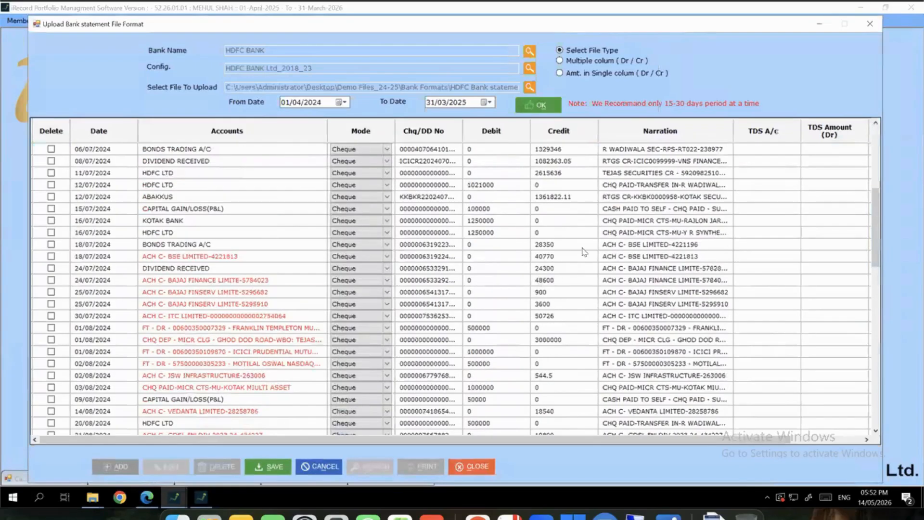
left_click(673, 152)
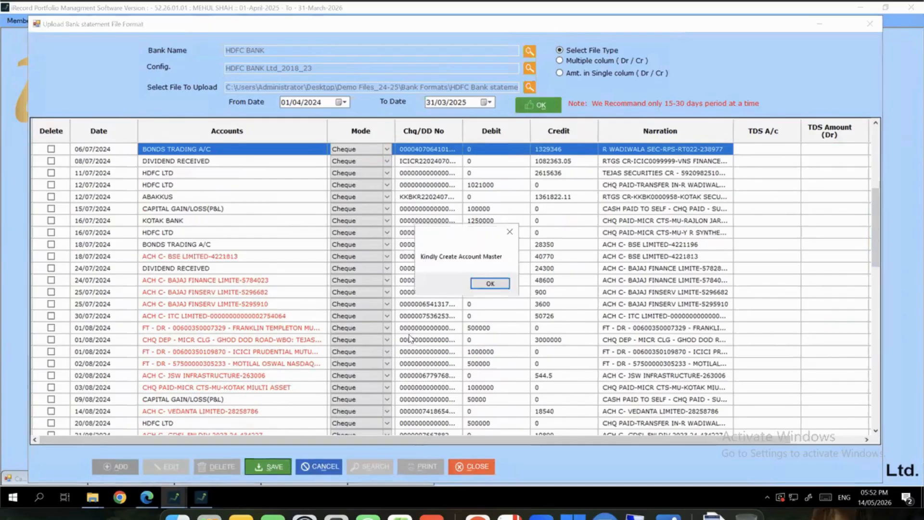
key("Return")
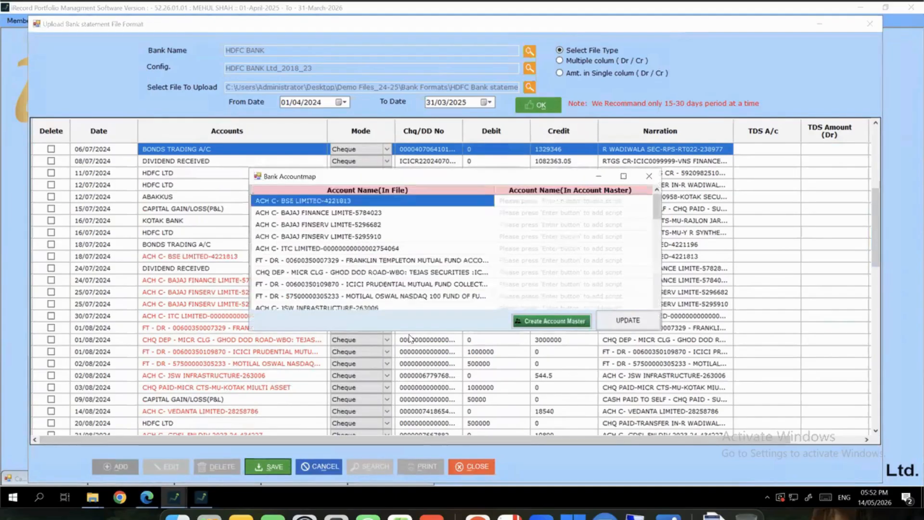
left_click(551, 320)
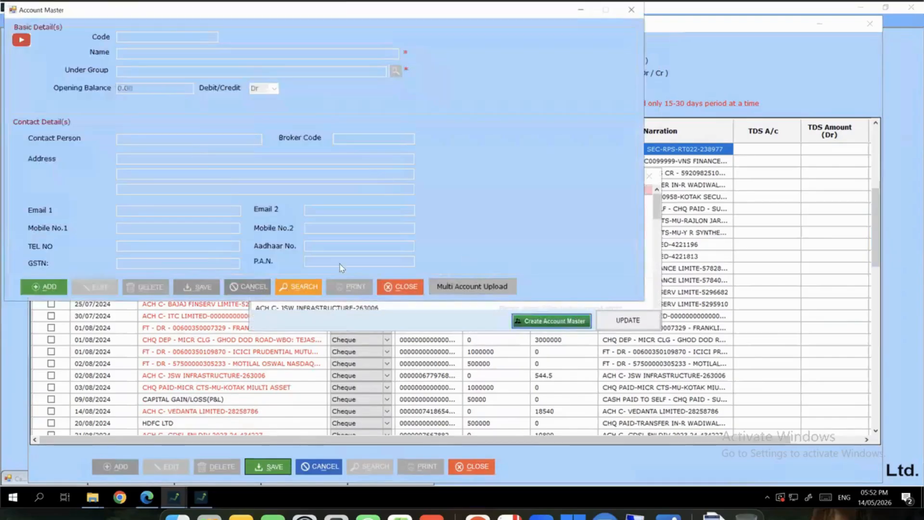
left_click(279, 288)
left_click(714, 146)
left_click(631, 10)
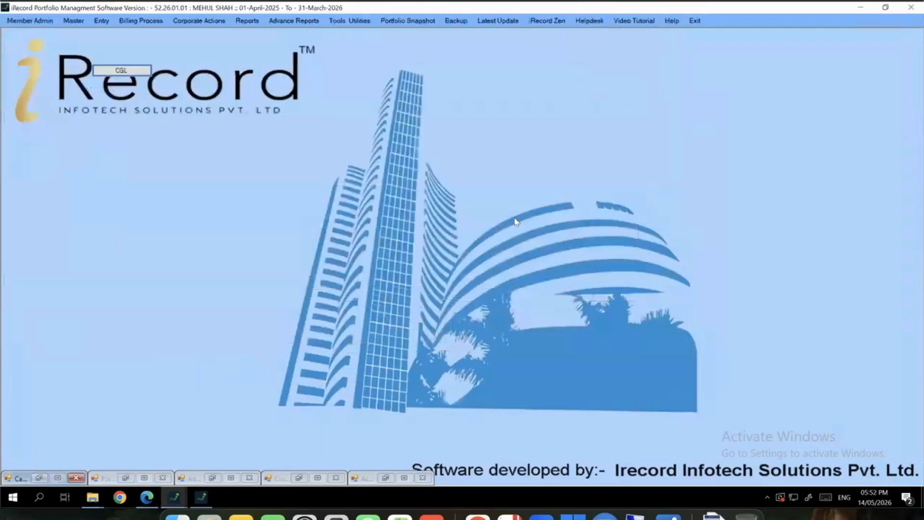
left_click(178, 499)
left_click(410, 453)
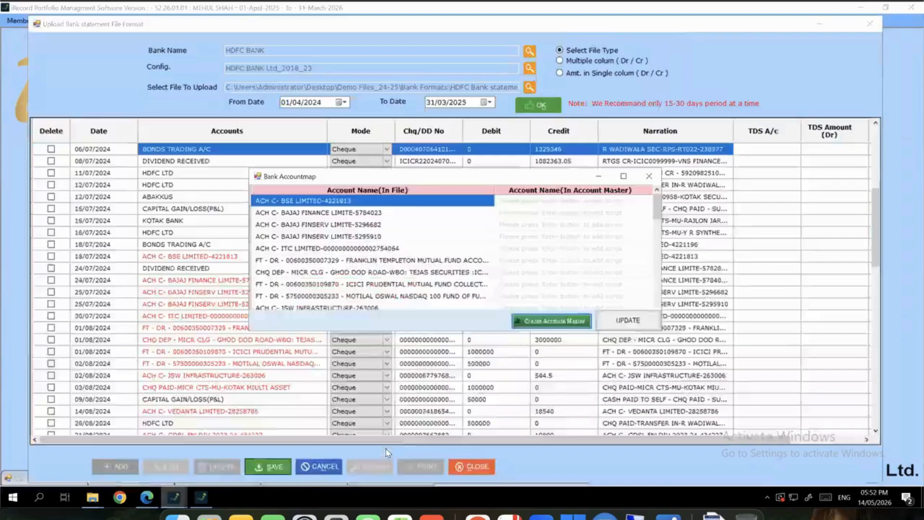
Map BSE to ABC ADVISORY(Consultant) and BAJAJ FINANCE to BONDS TRADING A/C, then update
left_click(525, 201)
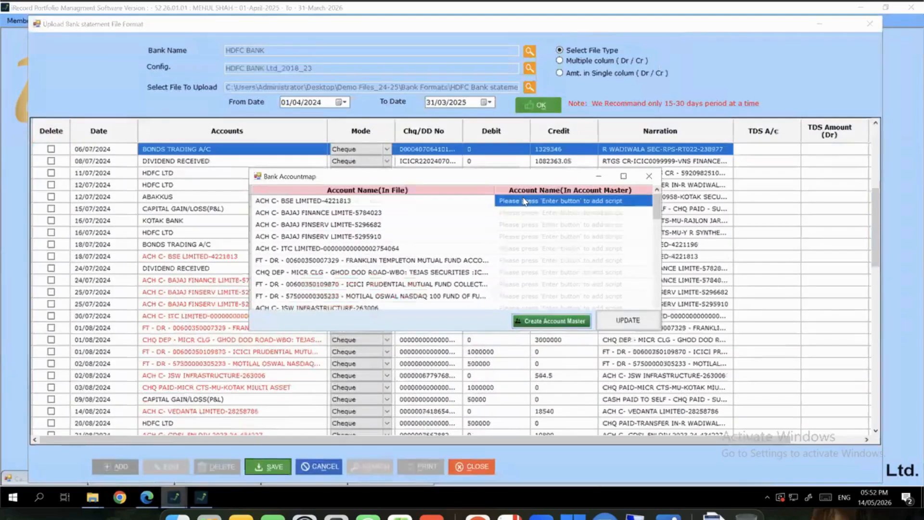
key("Left")
left_click(525, 201)
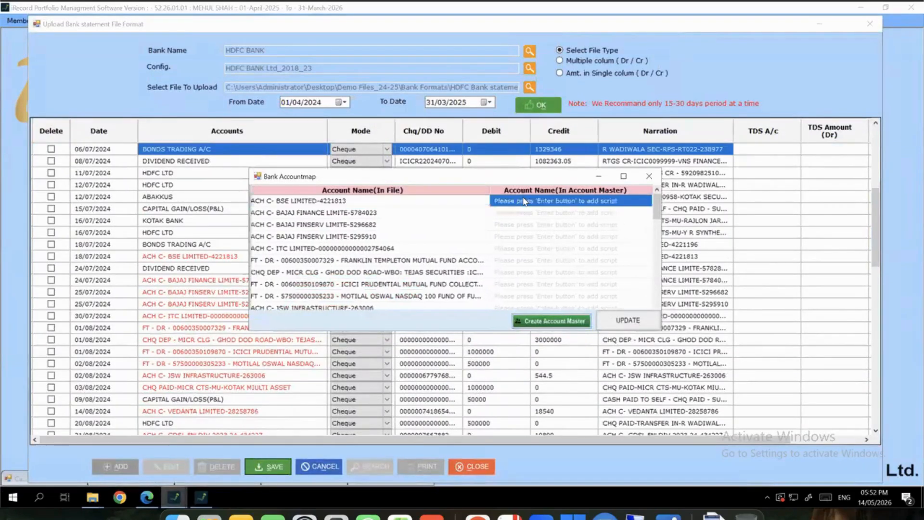
key("Return")
key("Down")
key("Return")
key("Down")
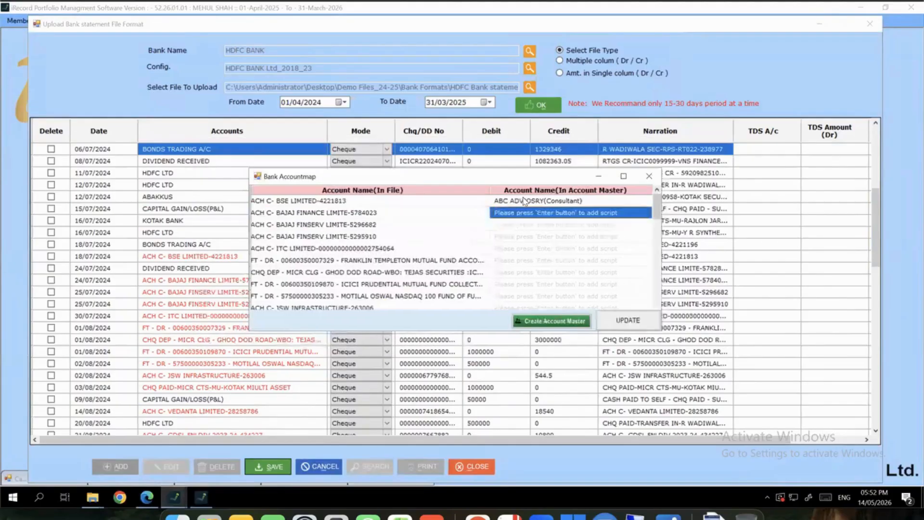
key("Return")
key("Down")
key("Down")
key("Down")
key("Return")
key("Down")
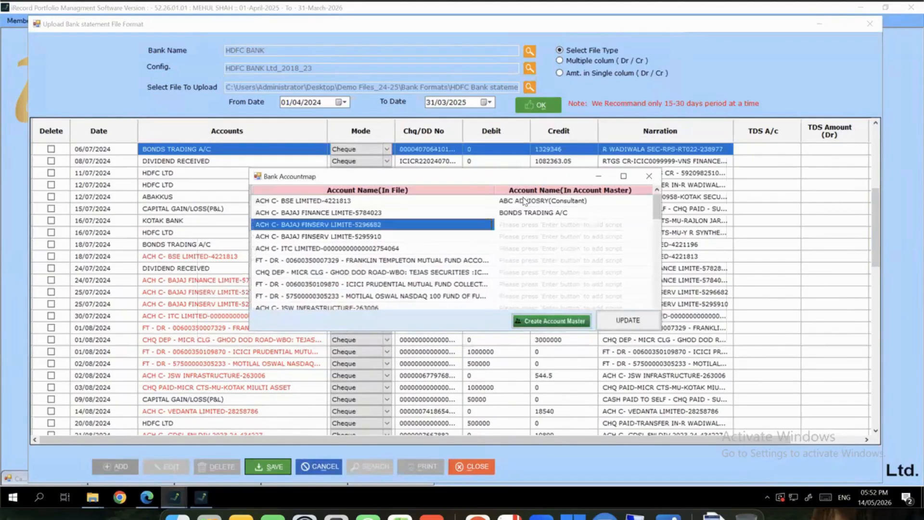
left_click(627, 320)
left_click_drag(175, 257, 177, 273)
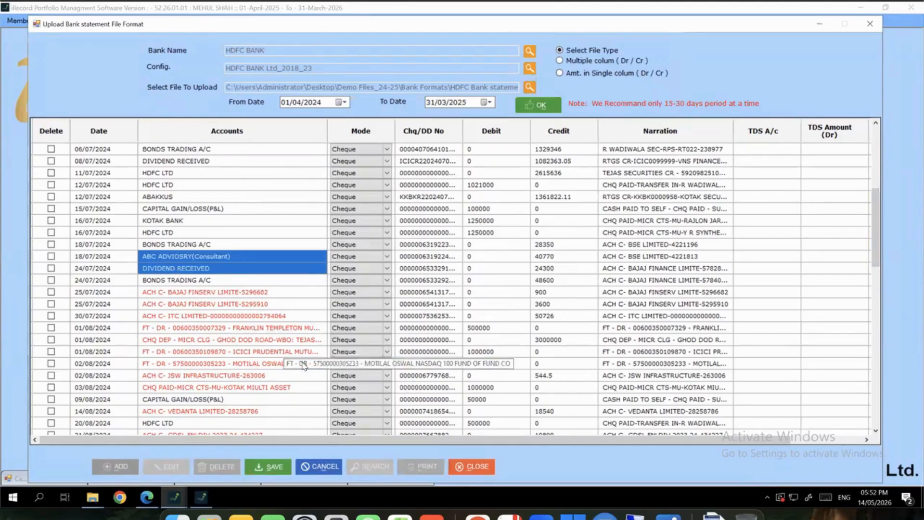
Close the Upload Bank statement window and point to Entry > Journal Voucher Entry > Auto JV Upload
left_click(870, 24)
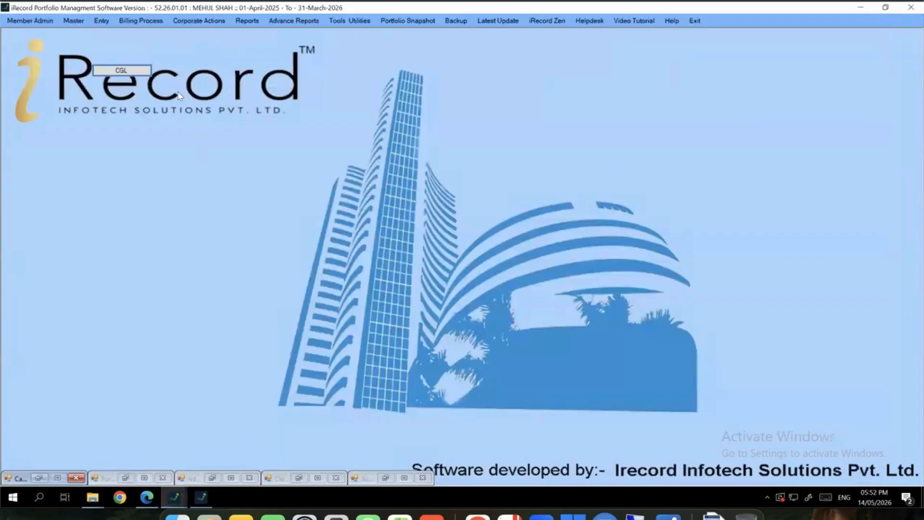
left_click(96, 20)
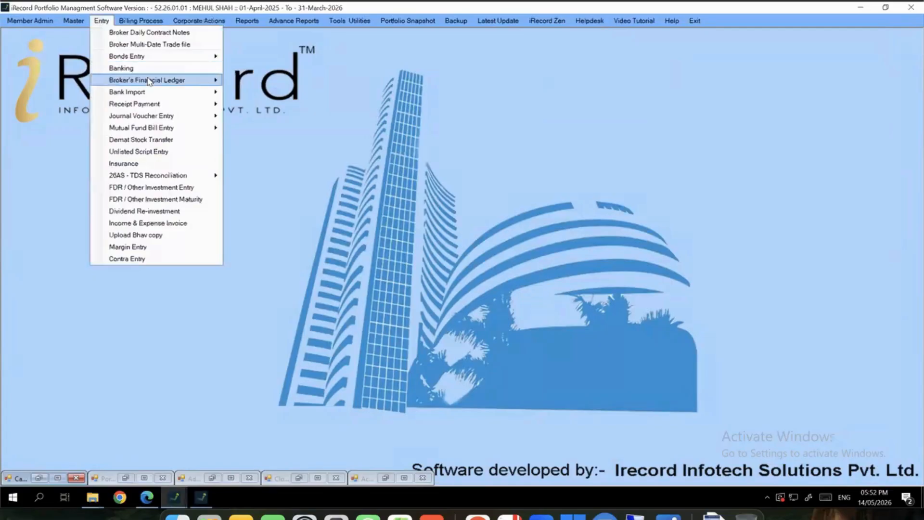
mouse_move(149, 81)
mouse_move(202, 116)
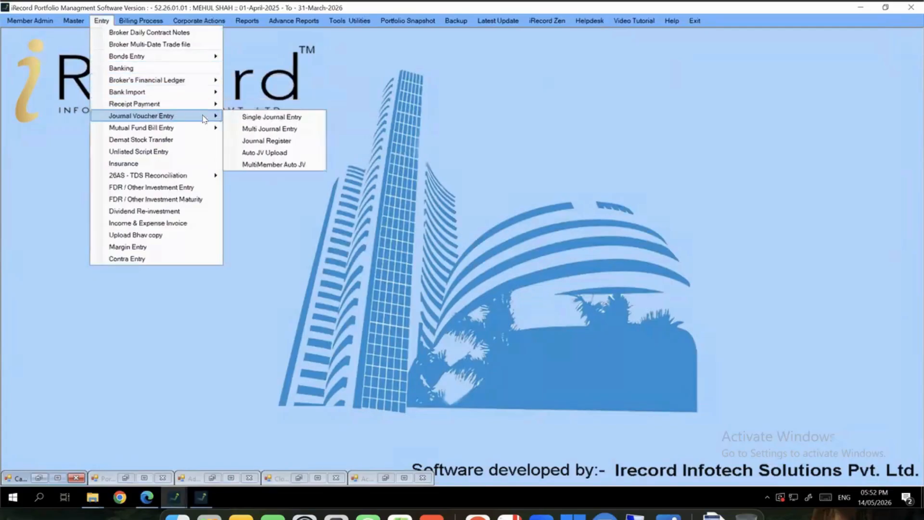
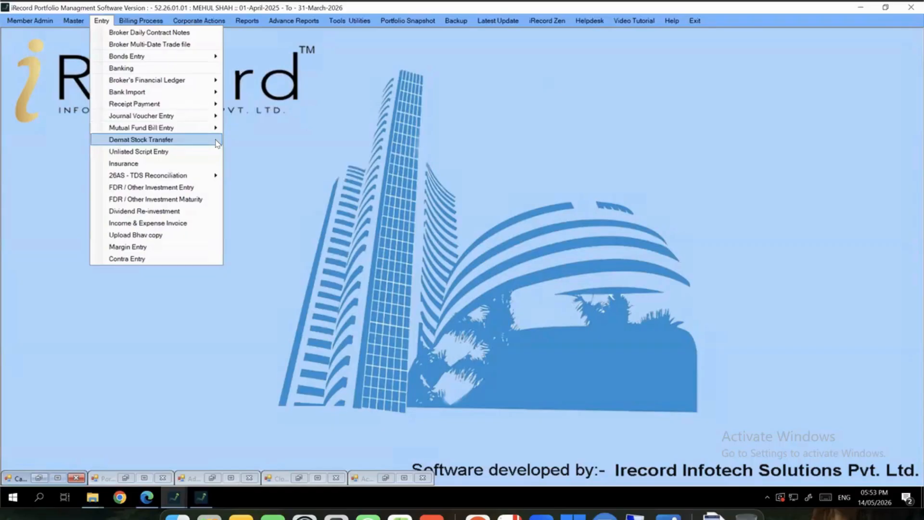
Dismiss the Entry menu without choosing any option, returning to the main screen
mouse_move(196, 175)
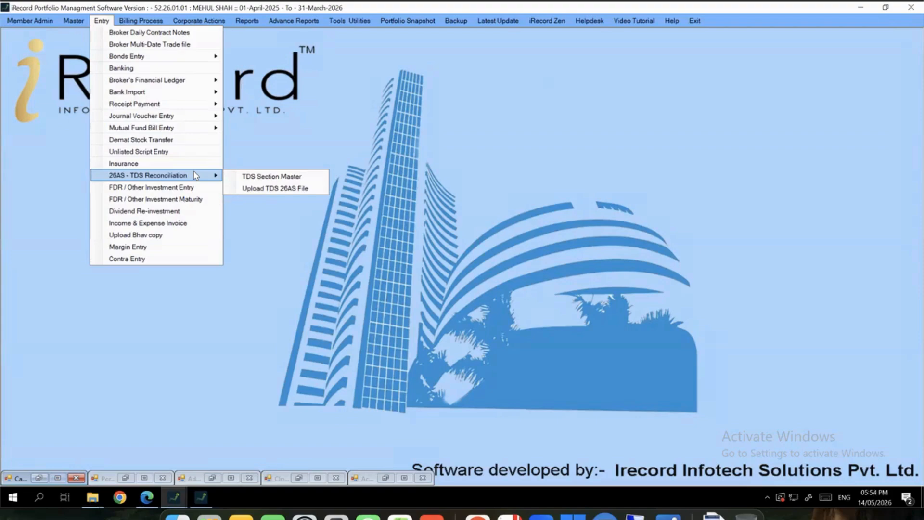
left_click(244, 129)
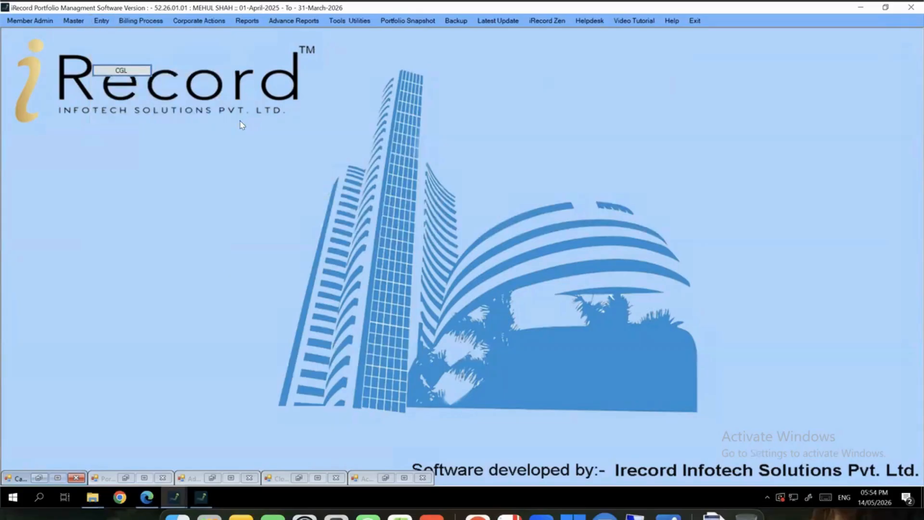
left_click(199, 21)
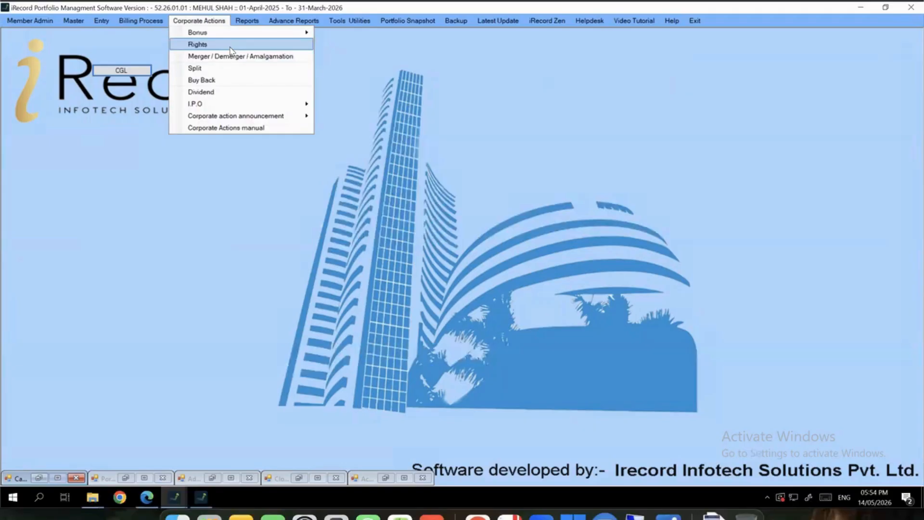
Open Corporate Actions > I.P.O > IPO Reports for 01-04-2025 to 31-03-2026, Display All
mouse_move(243, 103)
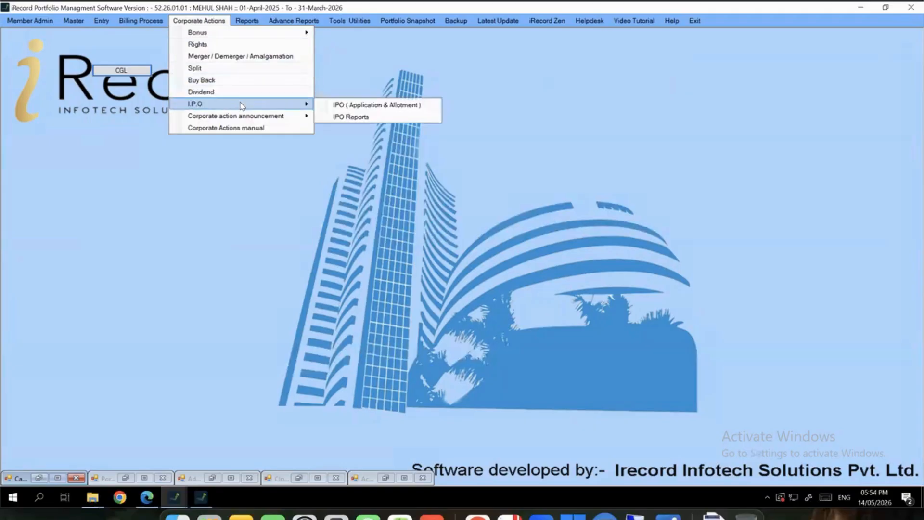
left_click(371, 118)
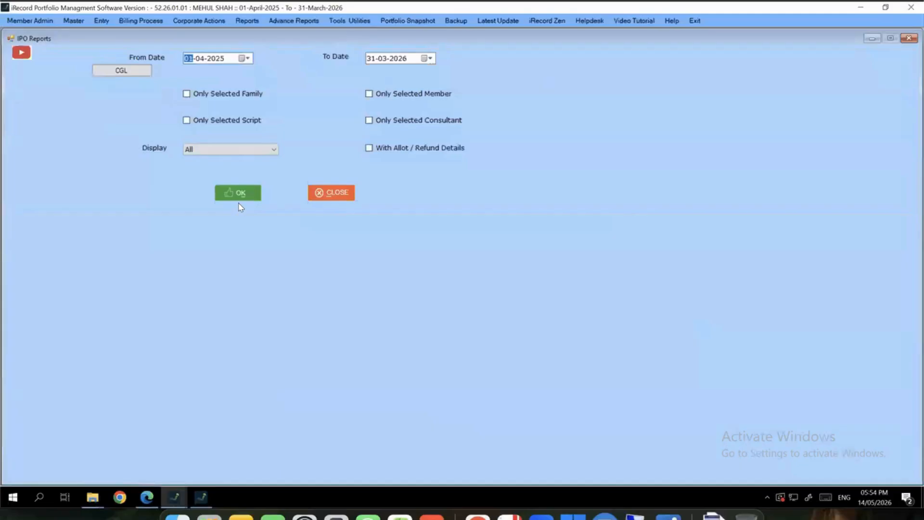
Generate the IPO report, inspect the NATIONAL STOCK EXCHANGE application and refund lines, then close it
left_click(238, 194)
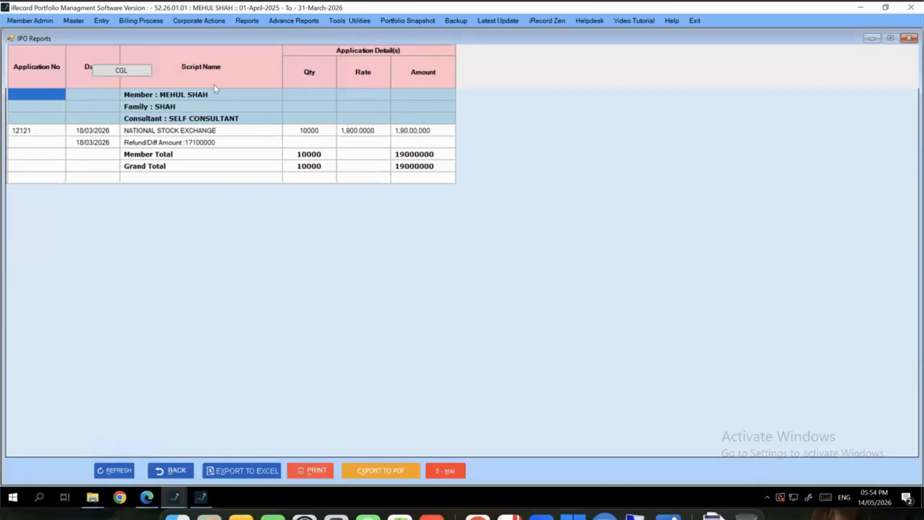
left_click(216, 97)
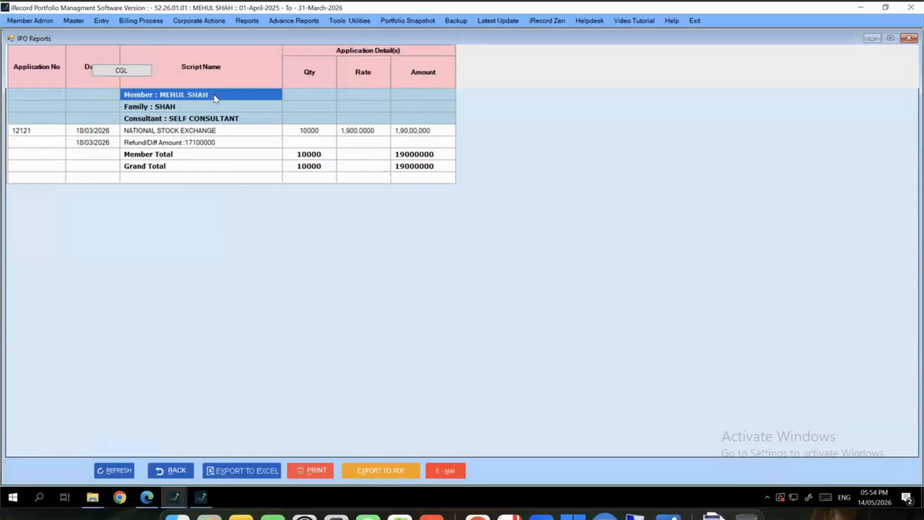
left_click(187, 109)
left_click(185, 119)
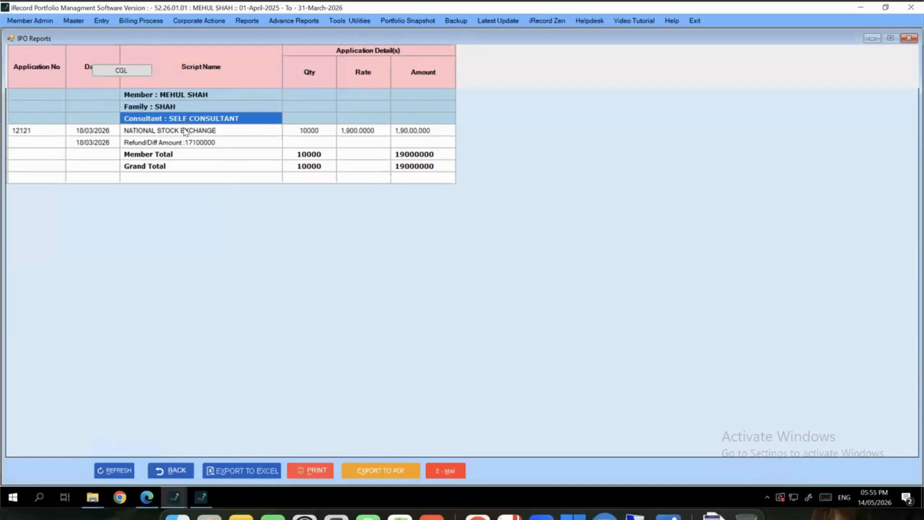
left_click(176, 131)
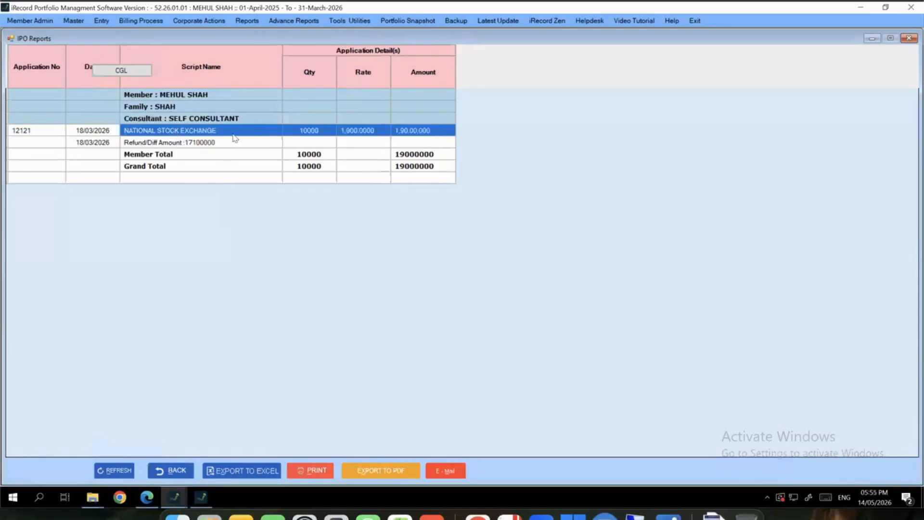
left_click(220, 143)
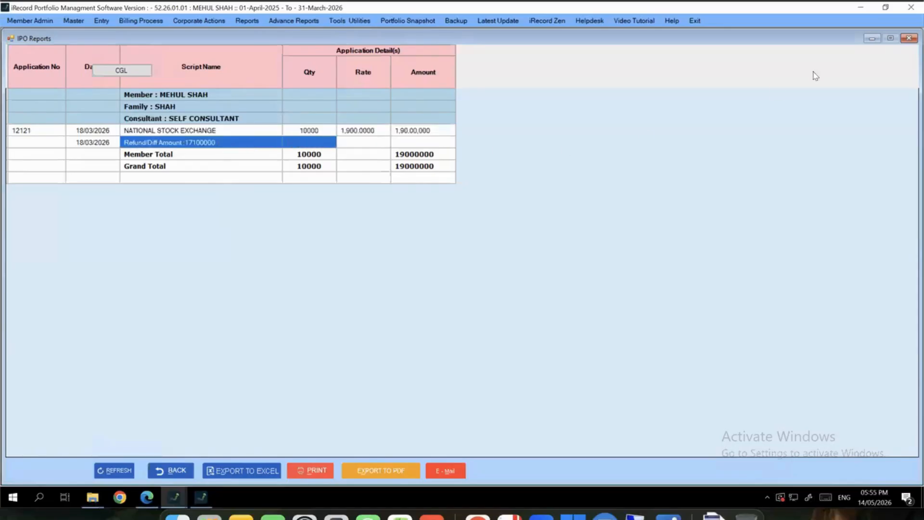
left_click(909, 38)
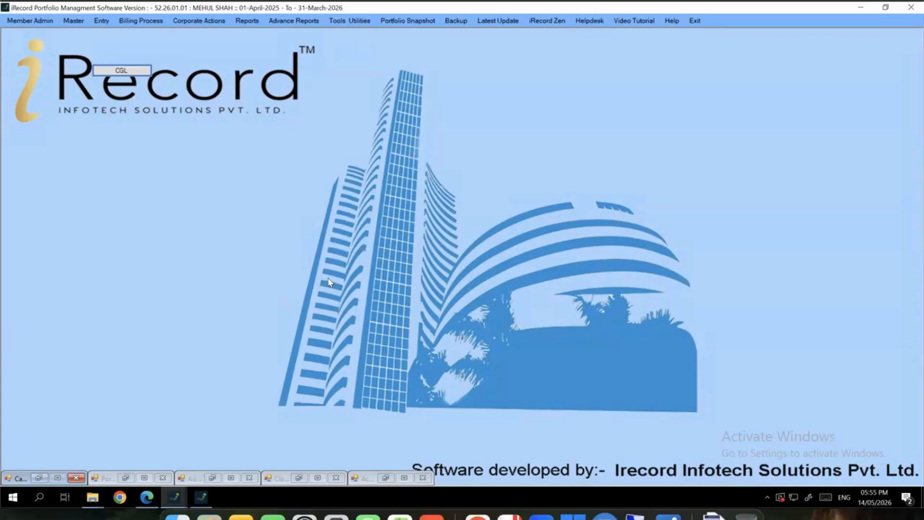
left_click(246, 21)
Restore the Portfolio Snapshot and check the Investment, Overall Gain (9,90,61,392.81) and Current Value totals
left_click(173, 270)
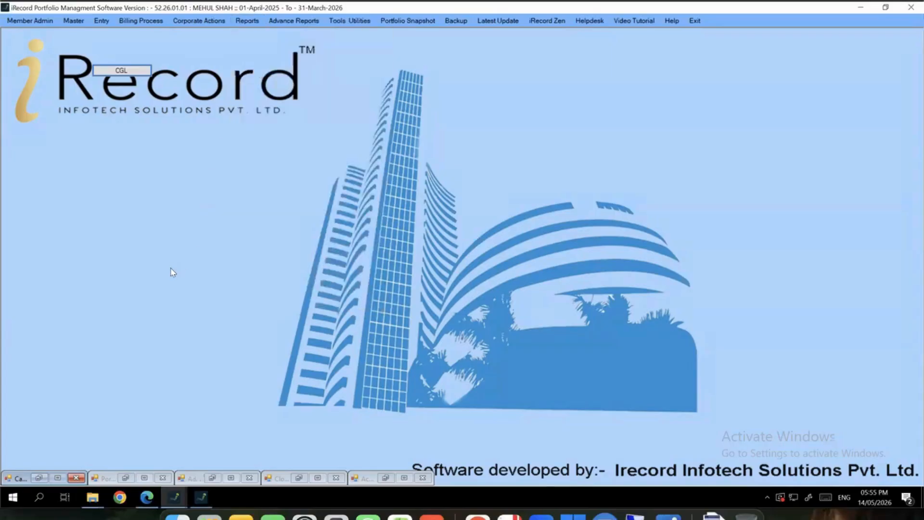
left_click(125, 478)
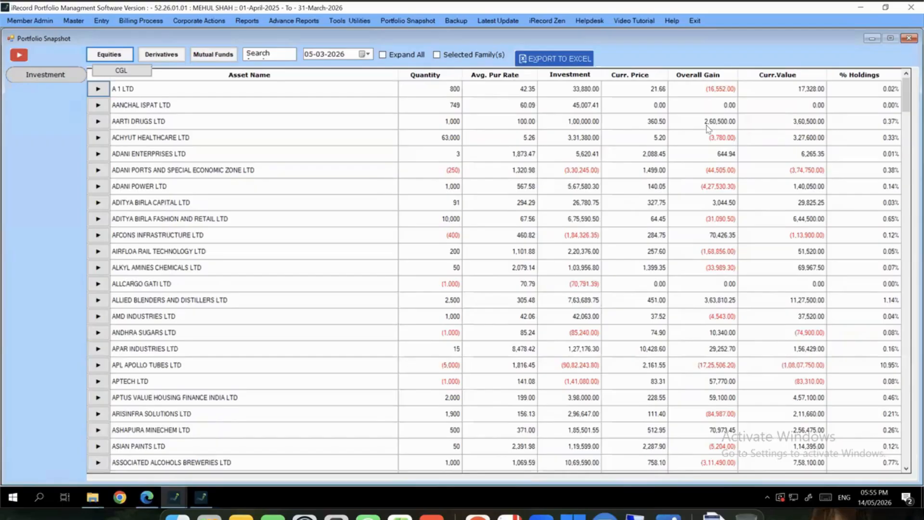
left_click_drag(715, 91, 714, 341)
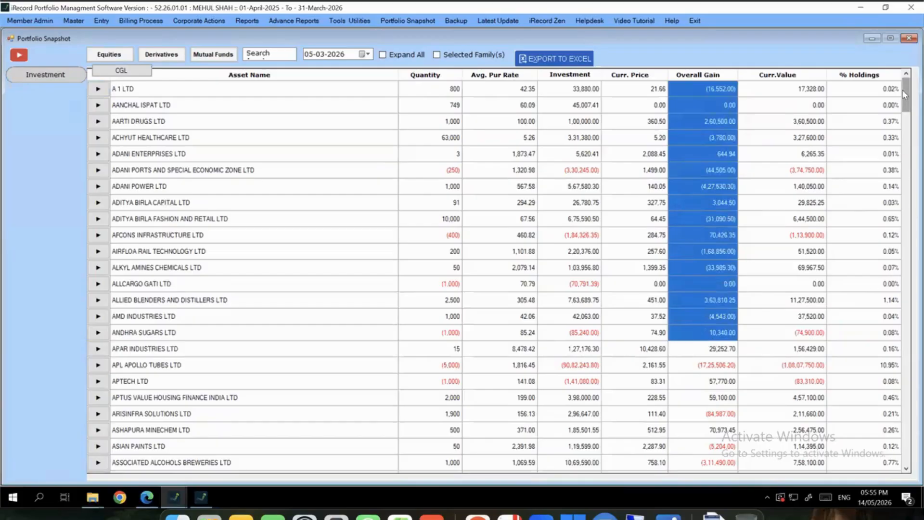
left_click_drag(903, 90, 894, 465)
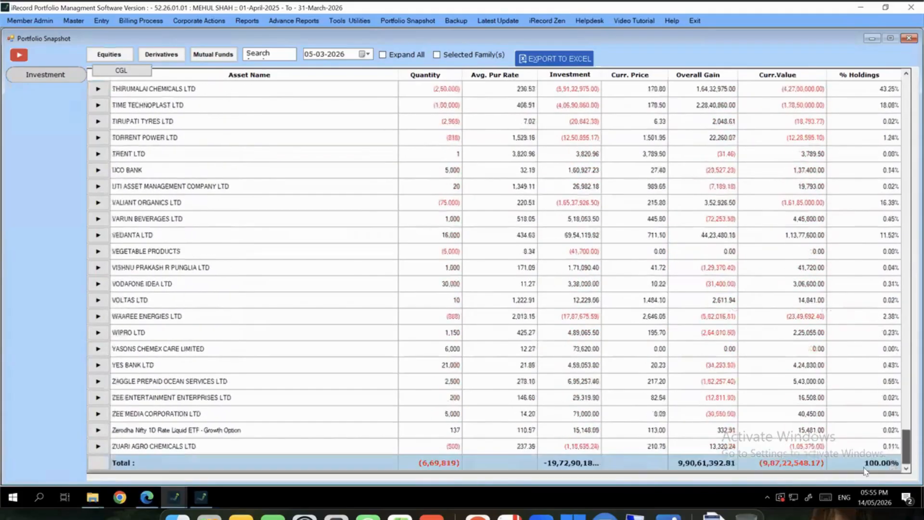
left_click(578, 462)
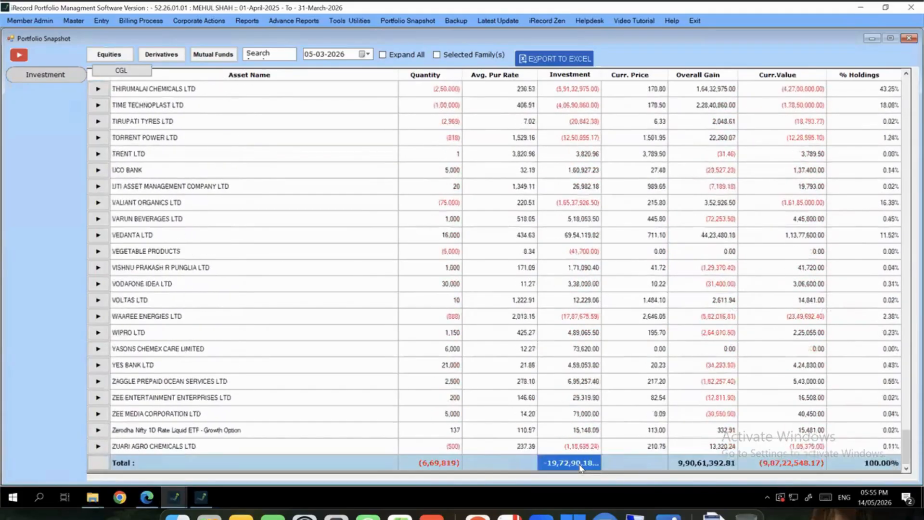
left_click(711, 461)
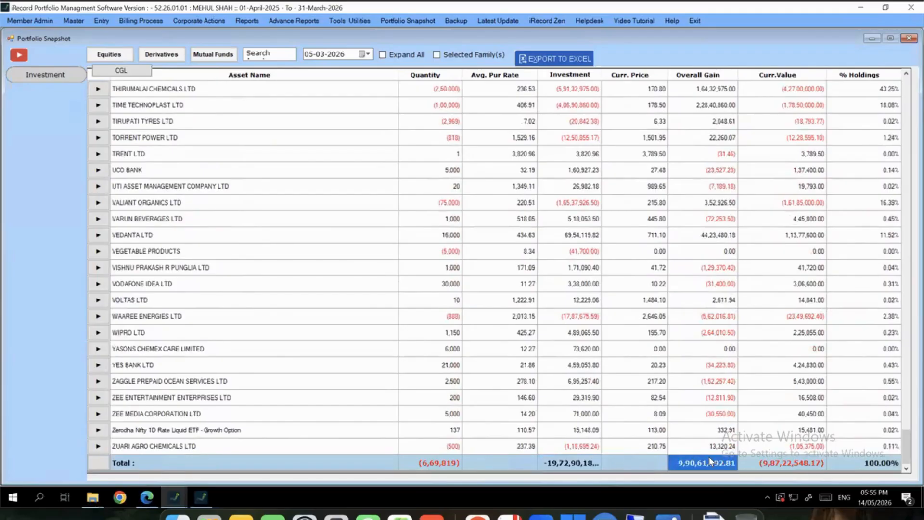
left_click(757, 460)
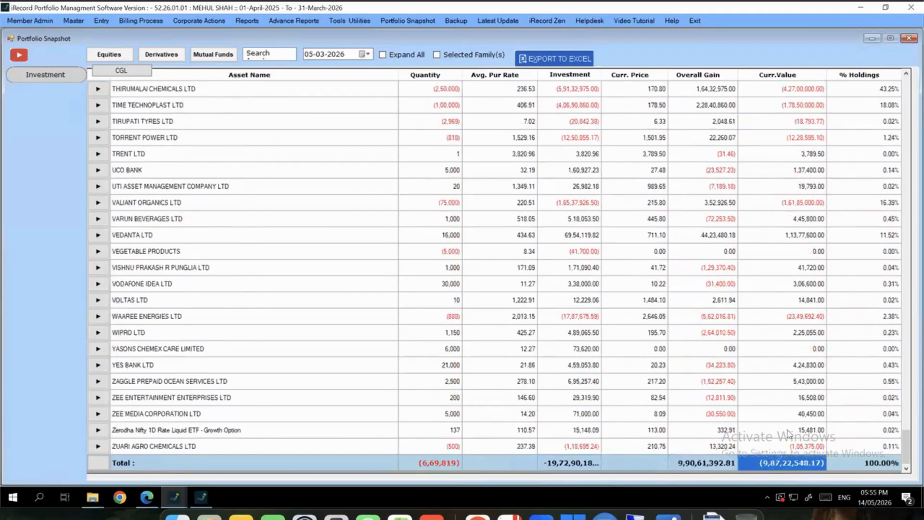
scroll(818, 323, "up", 10)
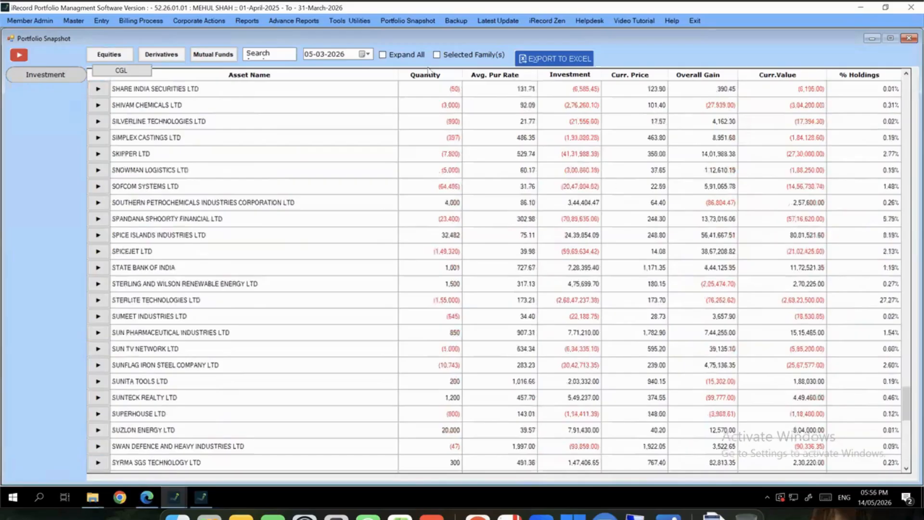
scroll(406, 58, "up", 5)
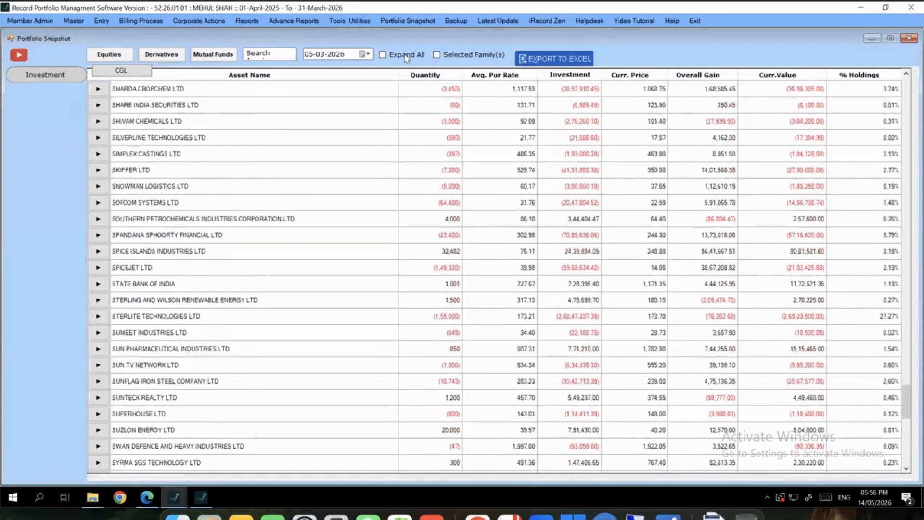
scroll(406, 57, "up", 10)
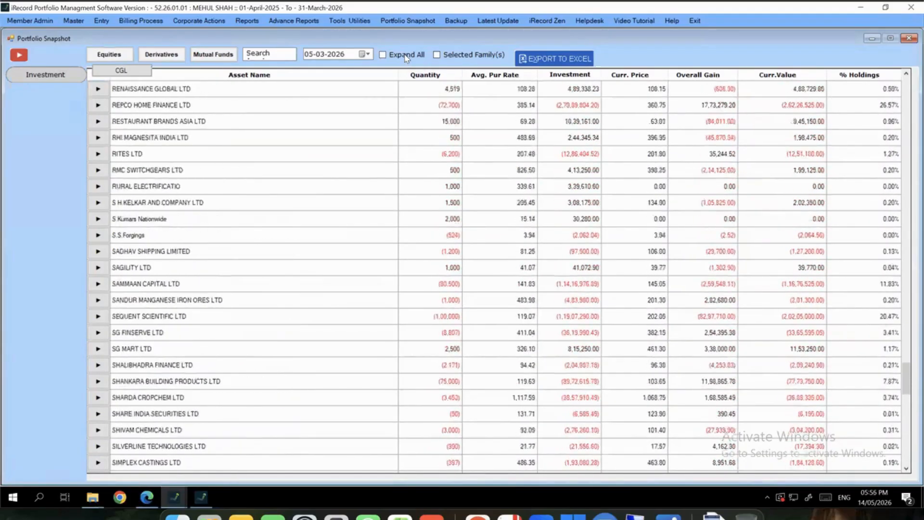
scroll(406, 58, "up", 7)
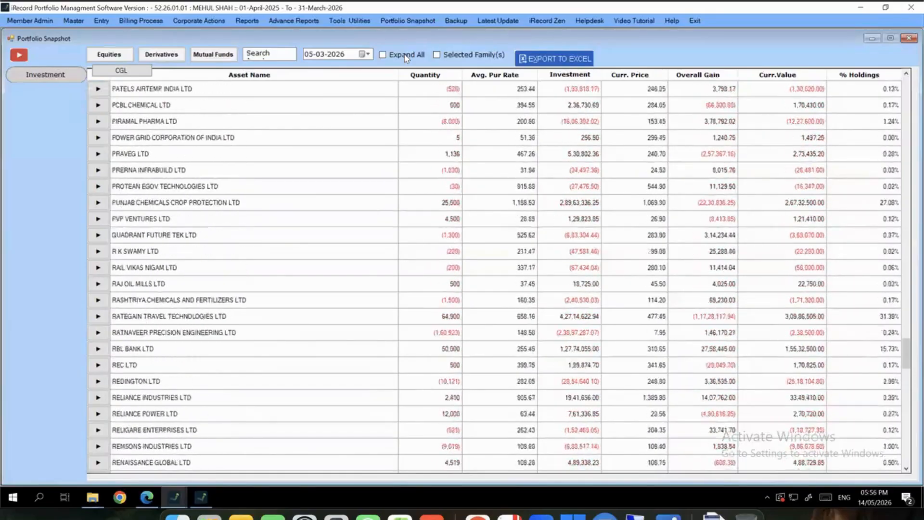
Expand all assets, search 'voda', and review Vodafone Idea's 30,000 quantity (20,000/10,000) and 11.27 rate
left_click(405, 54)
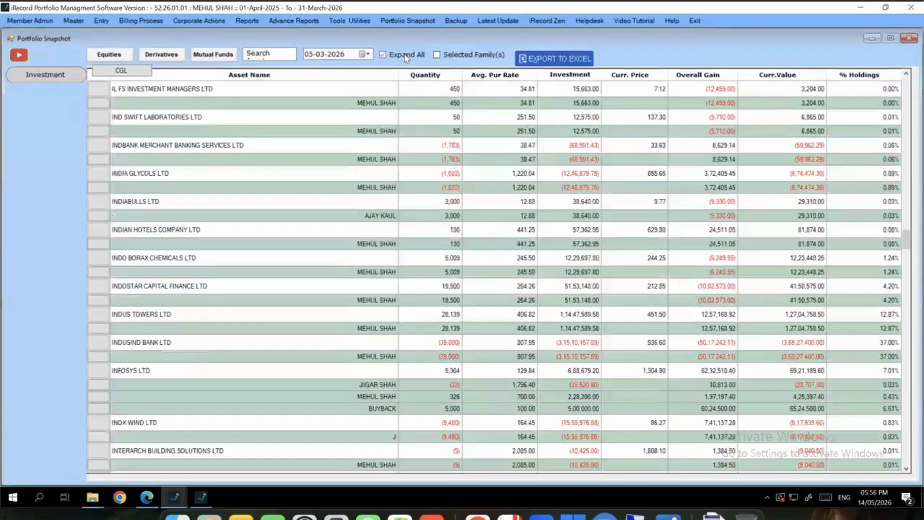
left_click(264, 55)
type("voda")
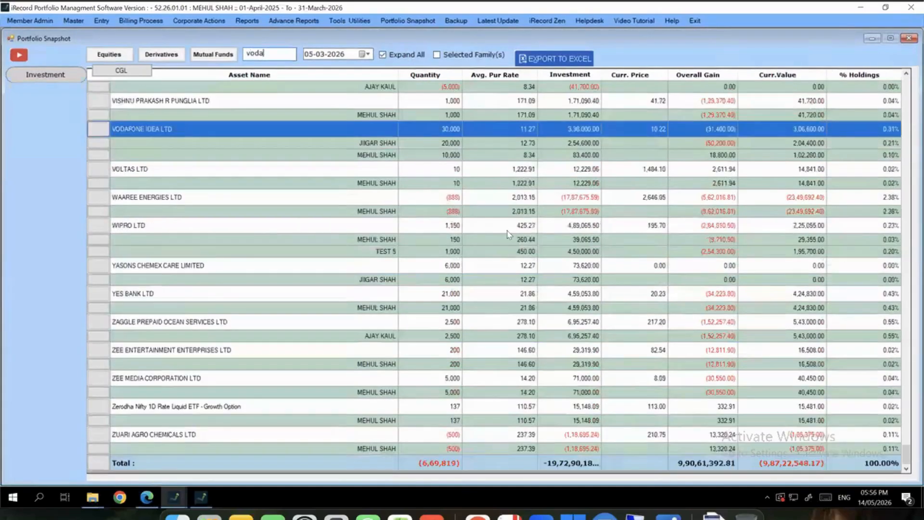
left_click(439, 132)
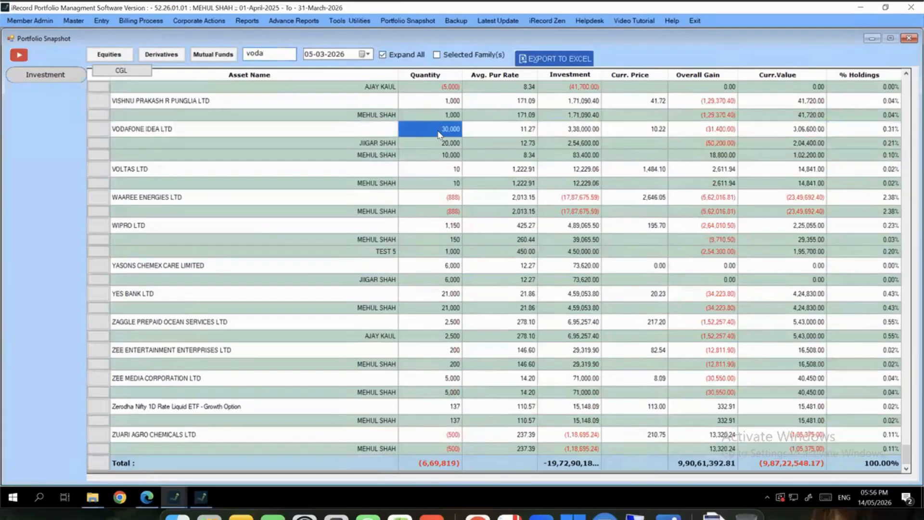
left_click(299, 133)
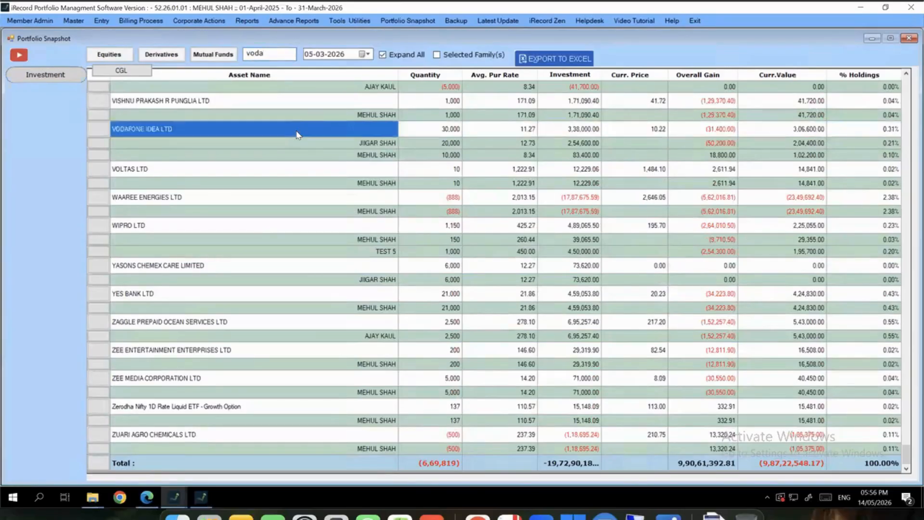
left_click(369, 154)
left_click(451, 145)
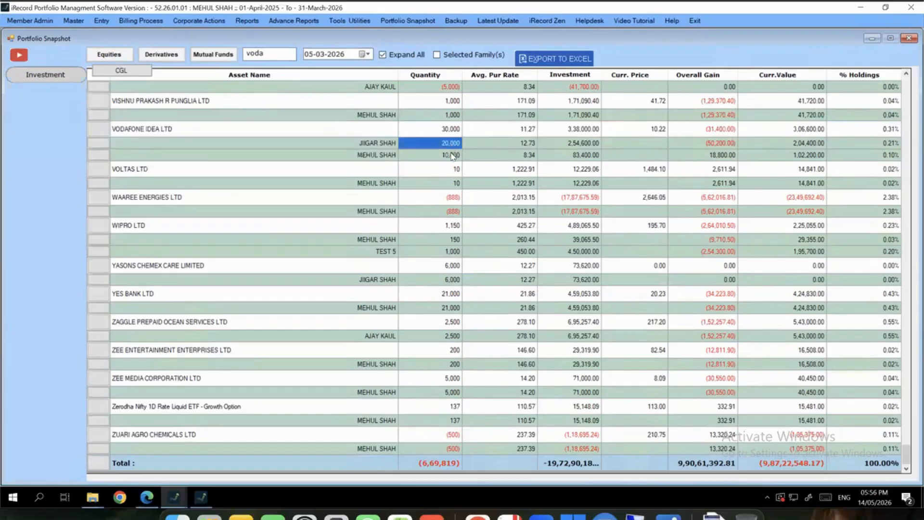
left_click(453, 155, "shift")
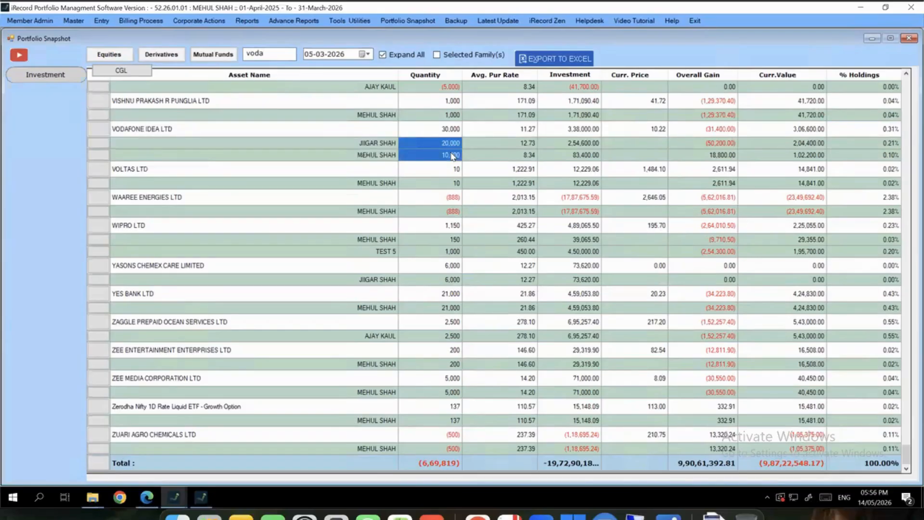
left_click(454, 155)
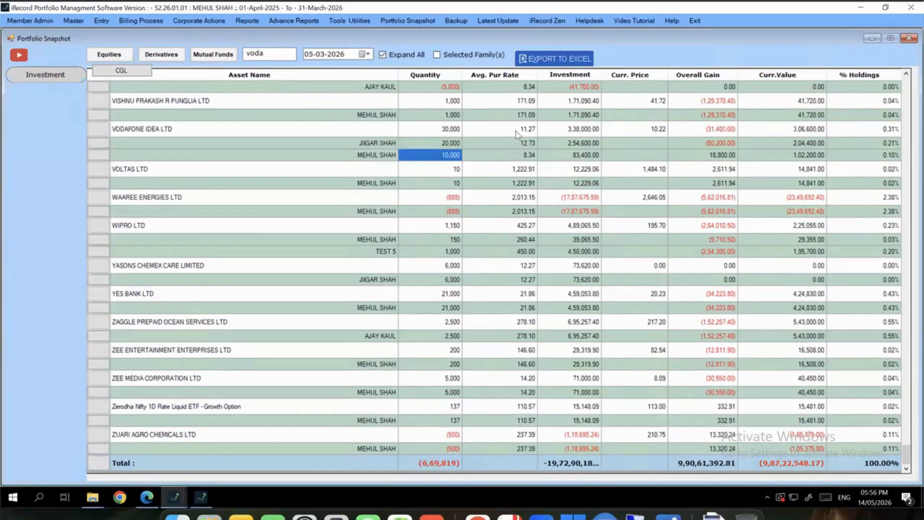
left_click(516, 134)
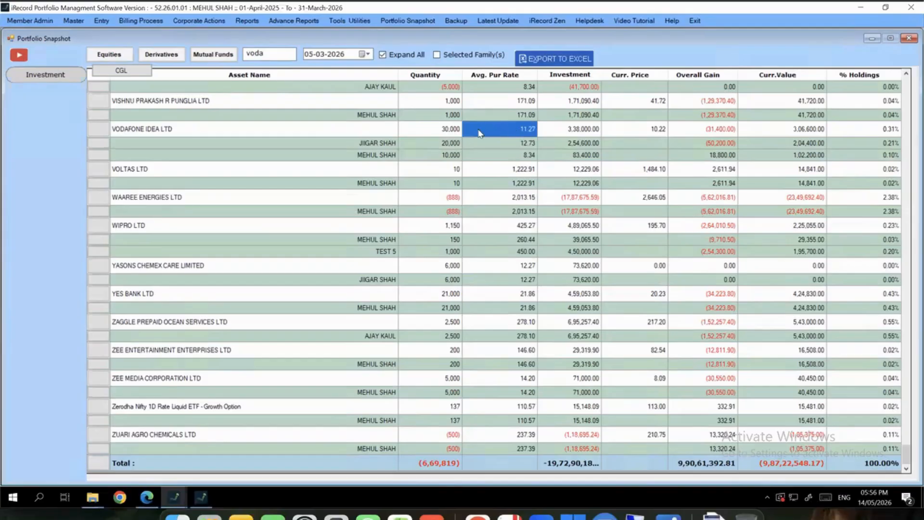
Review Vodafone Idea's member purchase rates, current price, overall loss, current value and 0.31% holding share
left_click(284, 143, "shift")
left_click_drag(284, 140, 254, 134)
left_click_drag(509, 145, 298, 161)
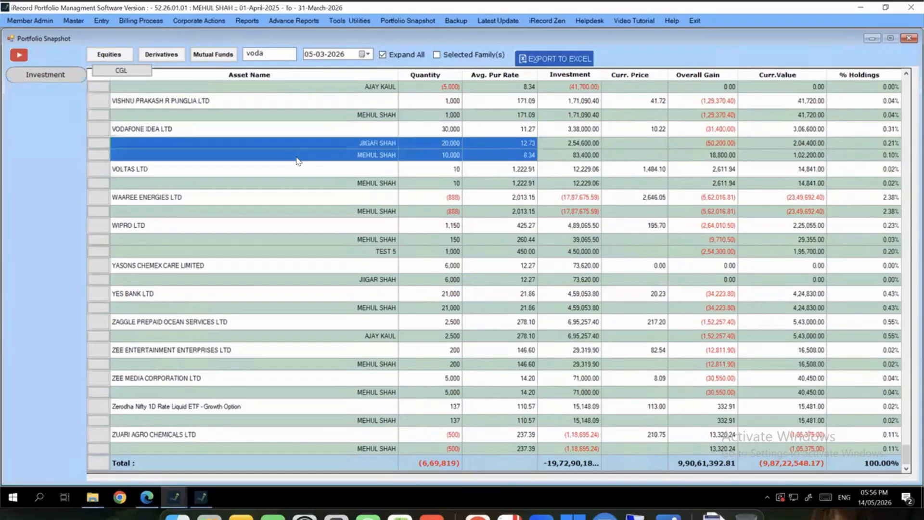
left_click(647, 134)
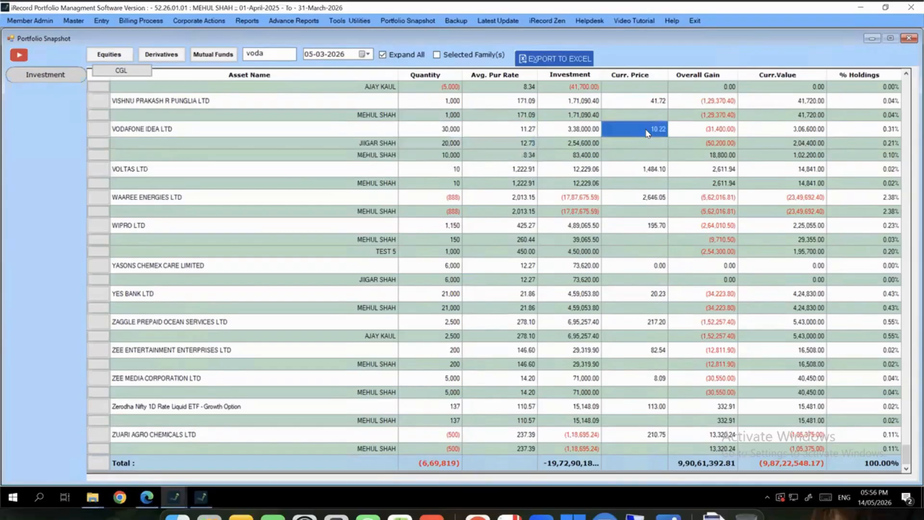
left_click(695, 130)
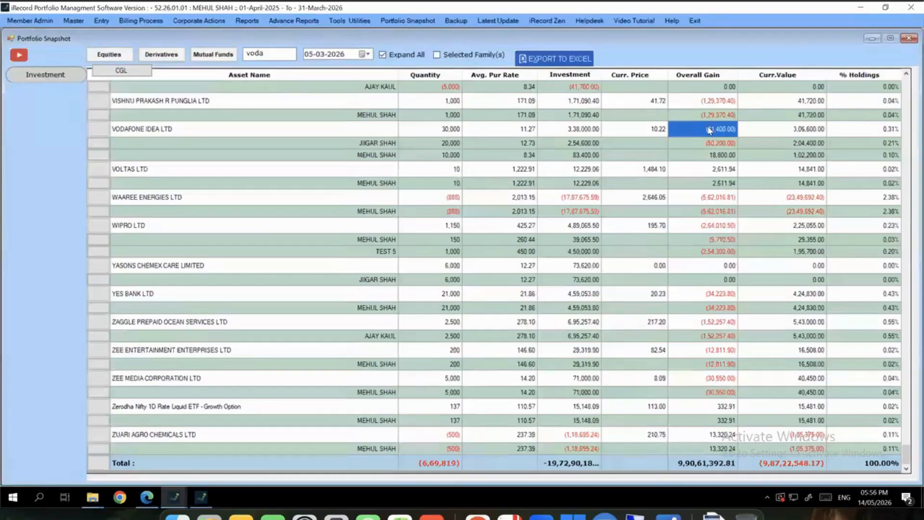
left_click(759, 130)
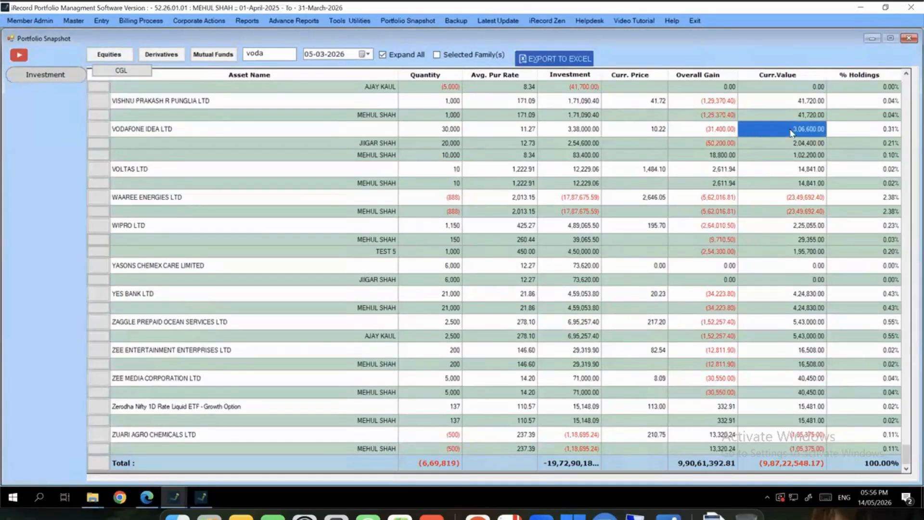
left_click(851, 130)
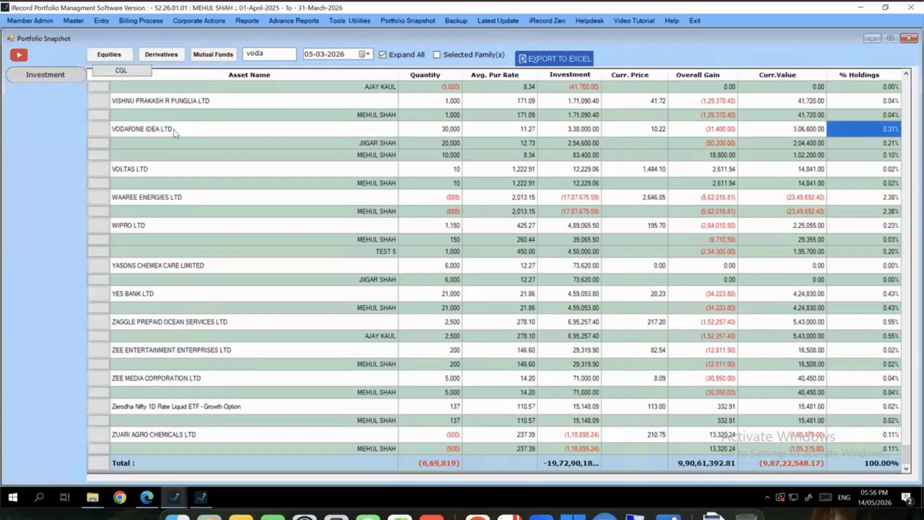
left_click(176, 131)
left_click(867, 133)
left_click(572, 463)
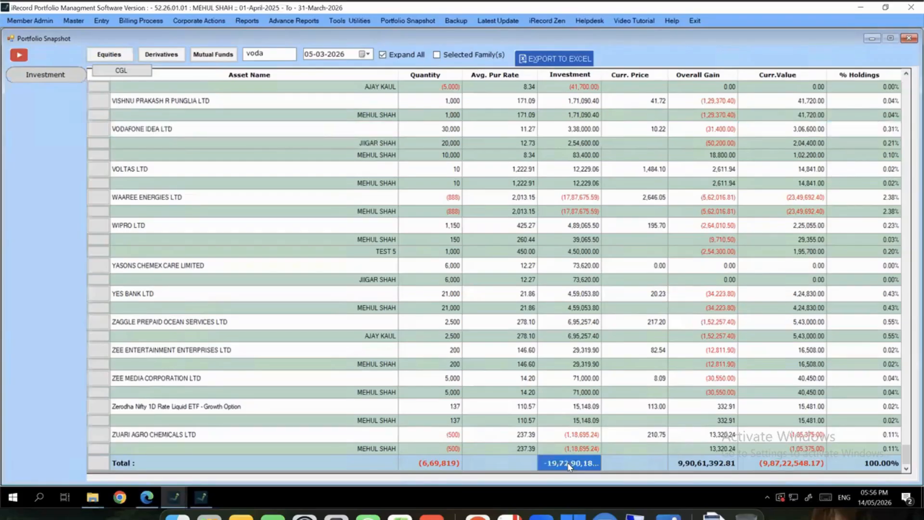
left_click(784, 145)
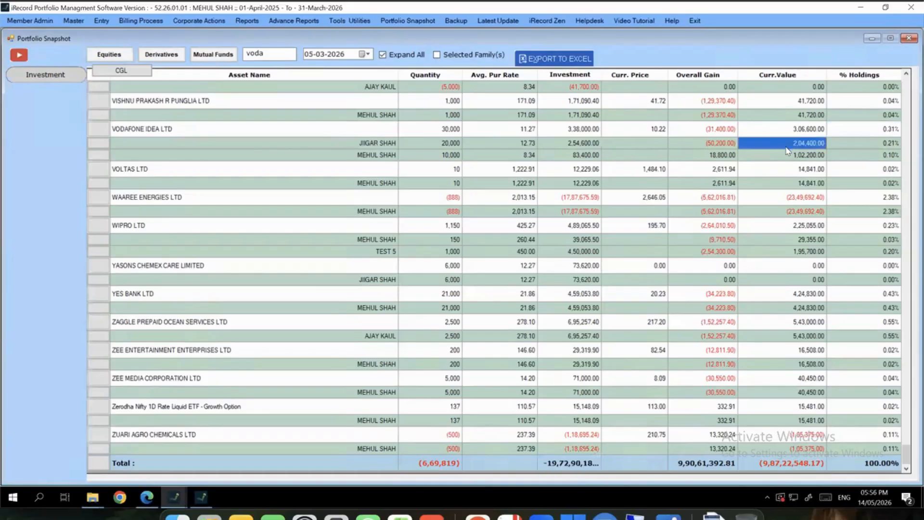
left_click_drag(809, 128, 894, 128)
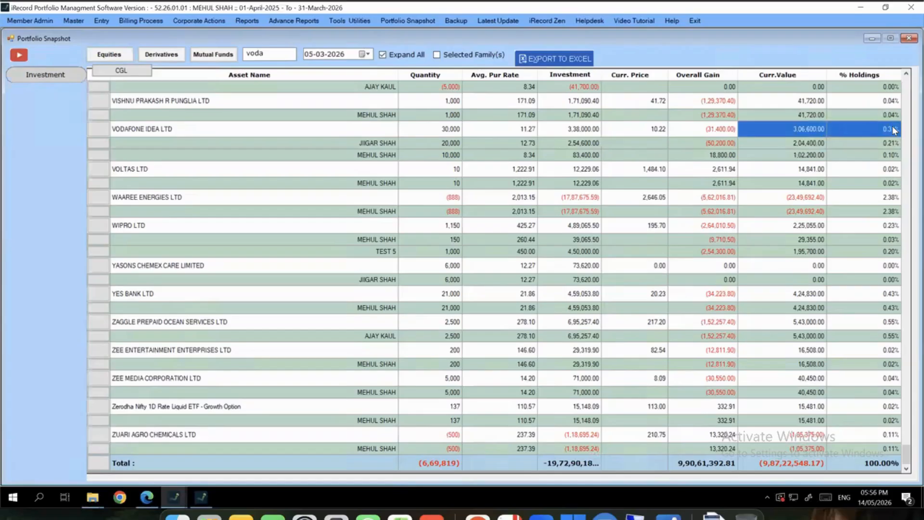
left_click(887, 142)
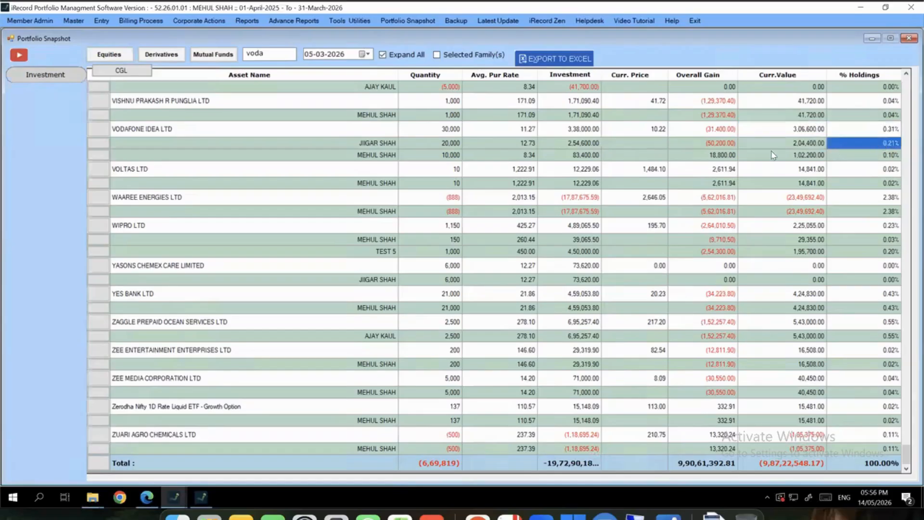
left_click_drag(773, 154, 260, 158)
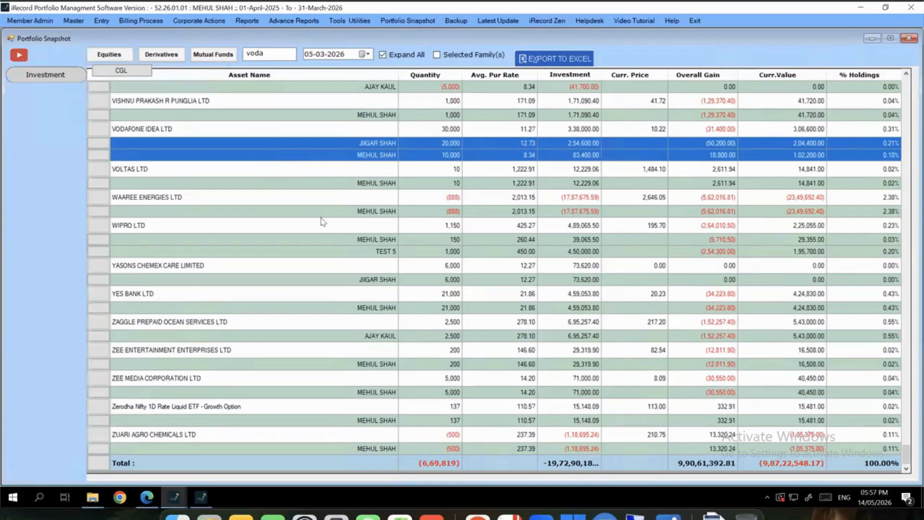
Switch the snapshot to Mutual Funds with Expand All, then close the Portfolio Snapshot
scroll(346, 216, "up", 15)
scroll(349, 214, "up", 15)
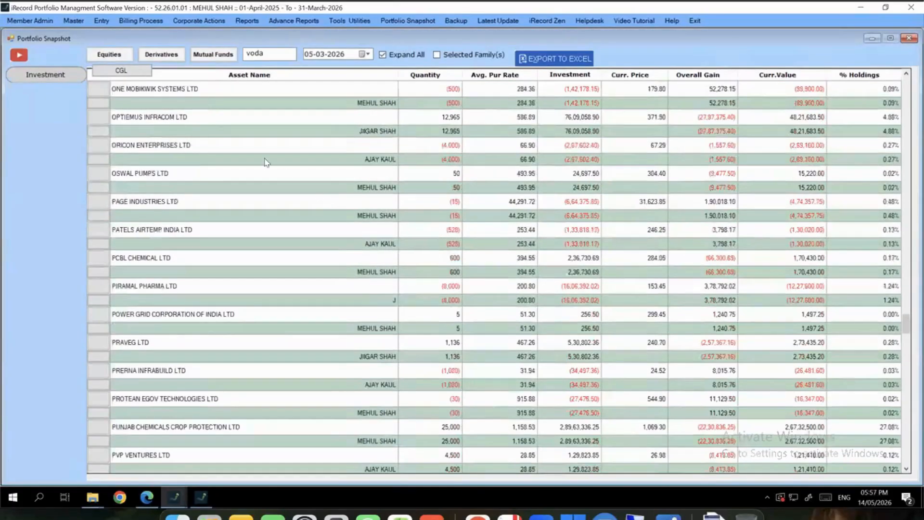
left_click(199, 54)
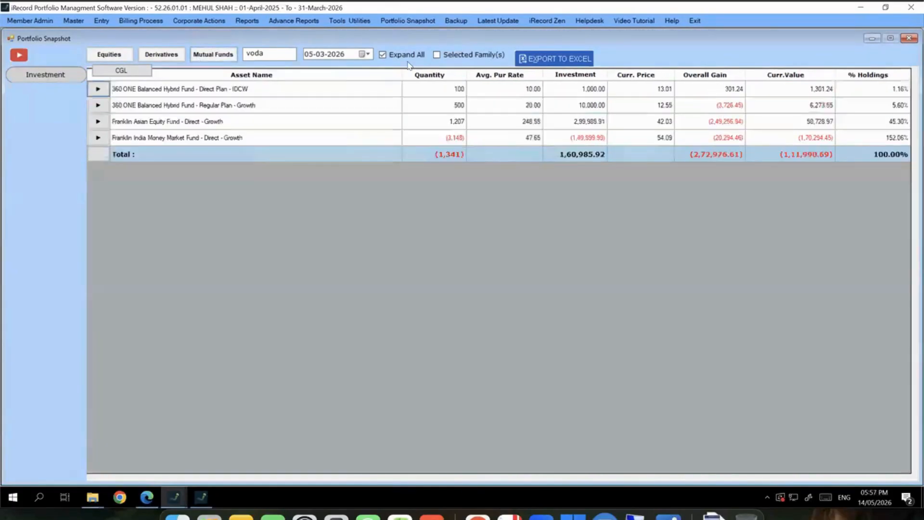
left_click(412, 56)
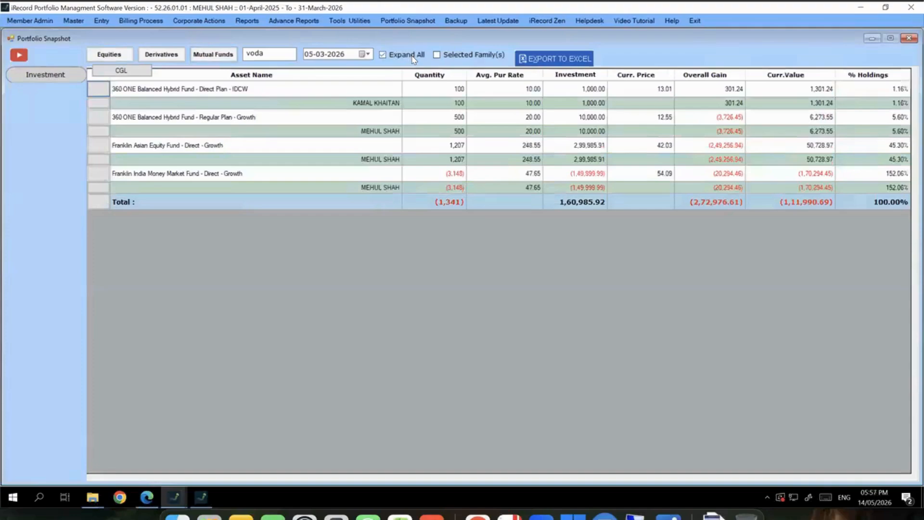
left_click(908, 39)
Restore Advance Tax Calculation and review totals: 69,86,786.42 short-term, 21,82,132.61 long-term, 3,20,181.16 speculation
left_click(213, 478)
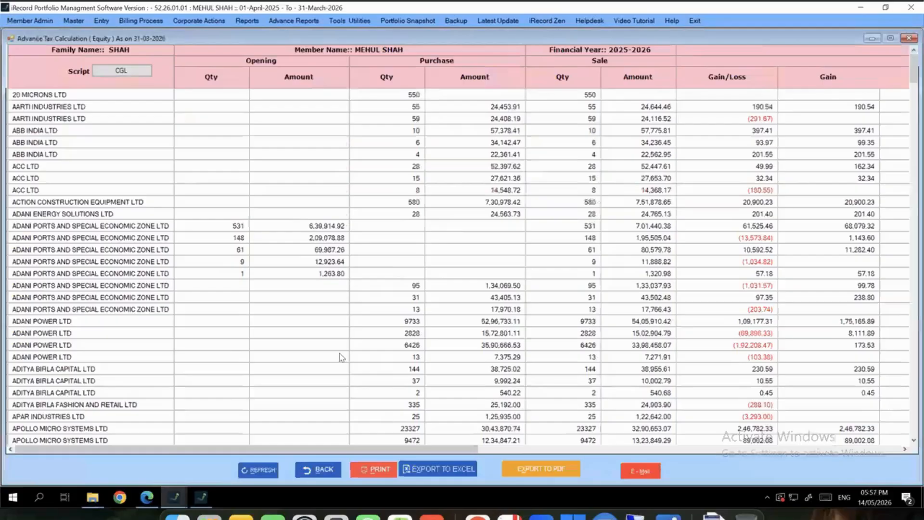
scroll(526, 369, "down", 20)
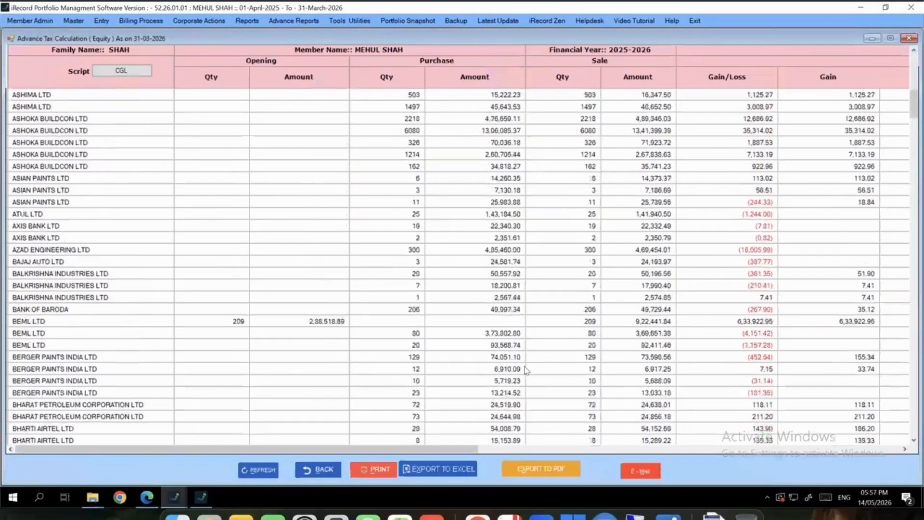
scroll(526, 369, "down", 20)
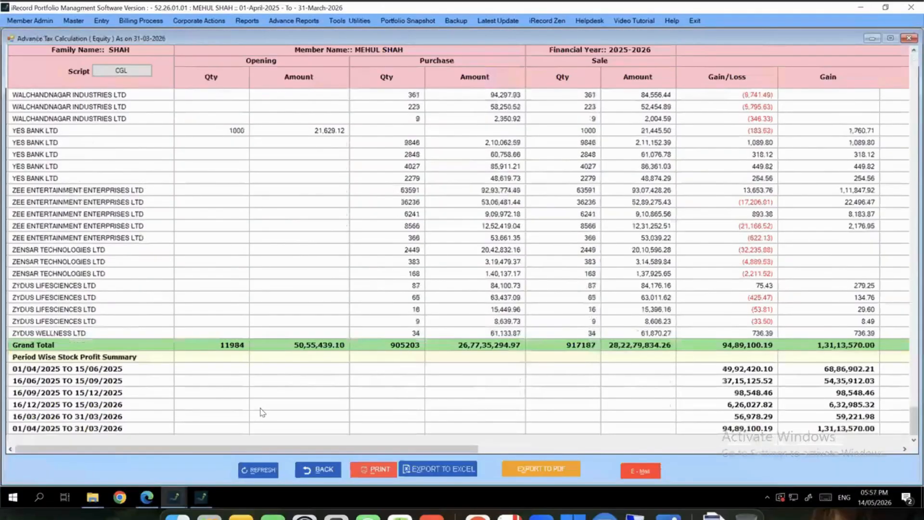
left_click_drag(253, 450, 256, 451)
left_click_drag(310, 451, 578, 455)
left_click_drag(104, 375, 110, 455)
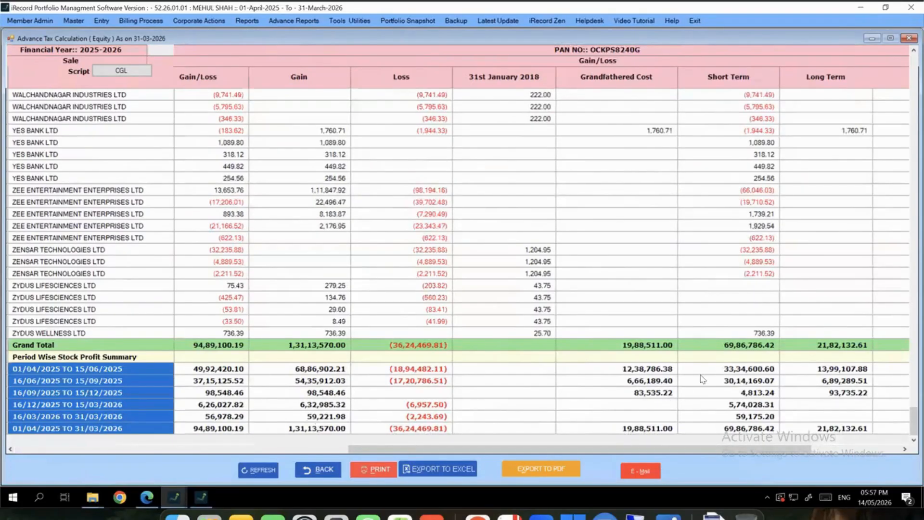
left_click_drag(612, 95, 629, 420)
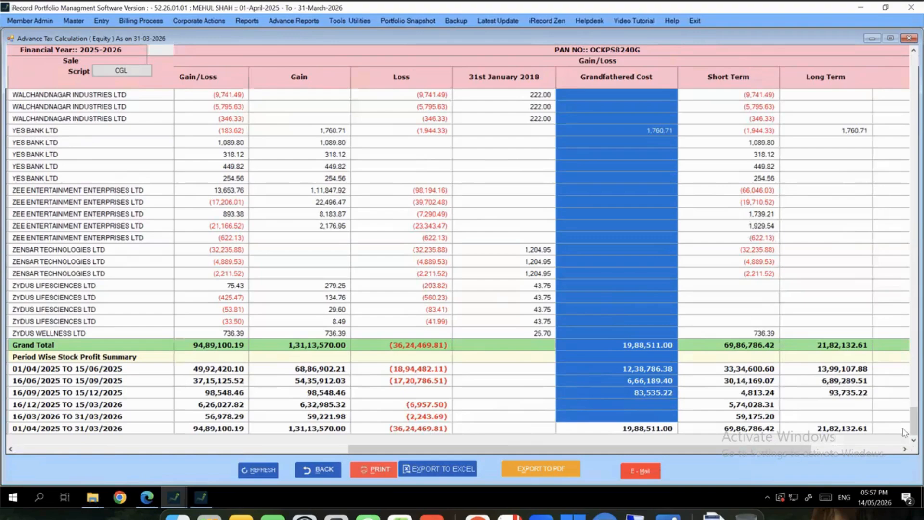
left_click_drag(774, 450, 868, 450)
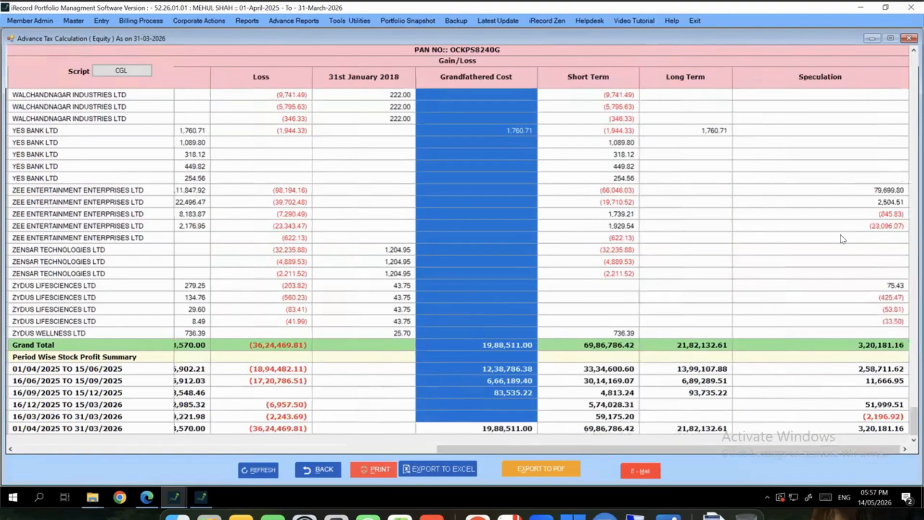
left_click_drag(624, 111, 864, 433)
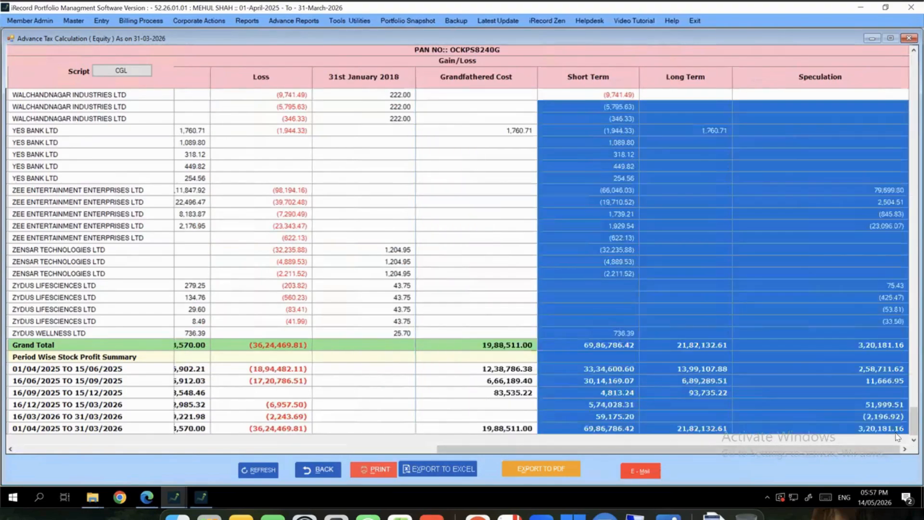
Close Advance Tax, run the Closing Balance Report with ISIN, review A 1 LTD, then close it
left_click(909, 38)
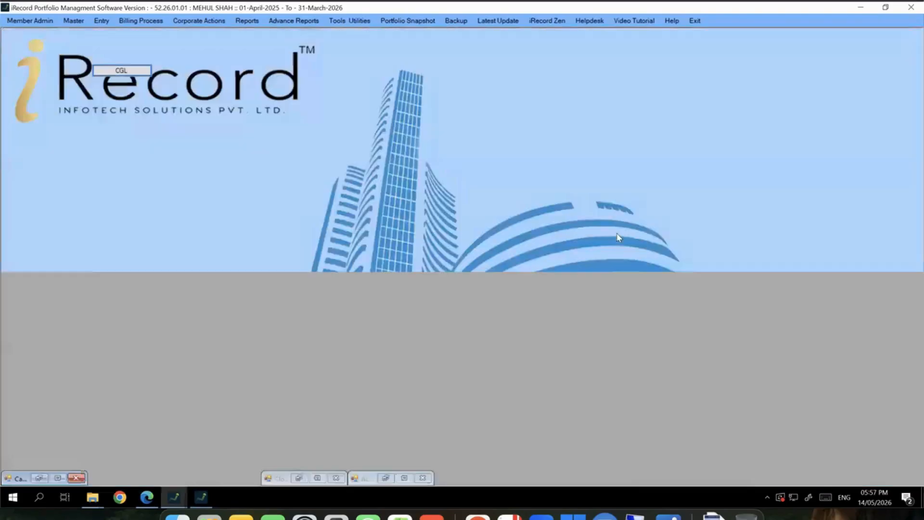
left_click(303, 480)
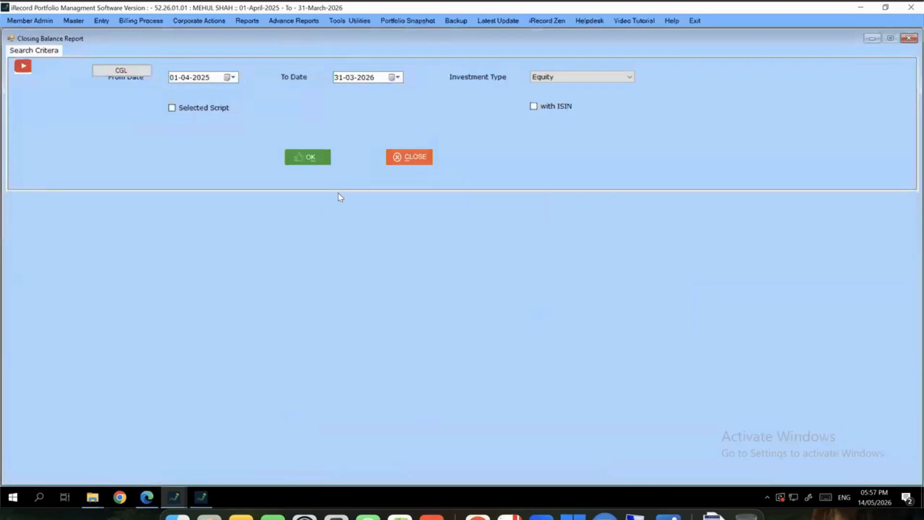
left_click(542, 104)
left_click(312, 157)
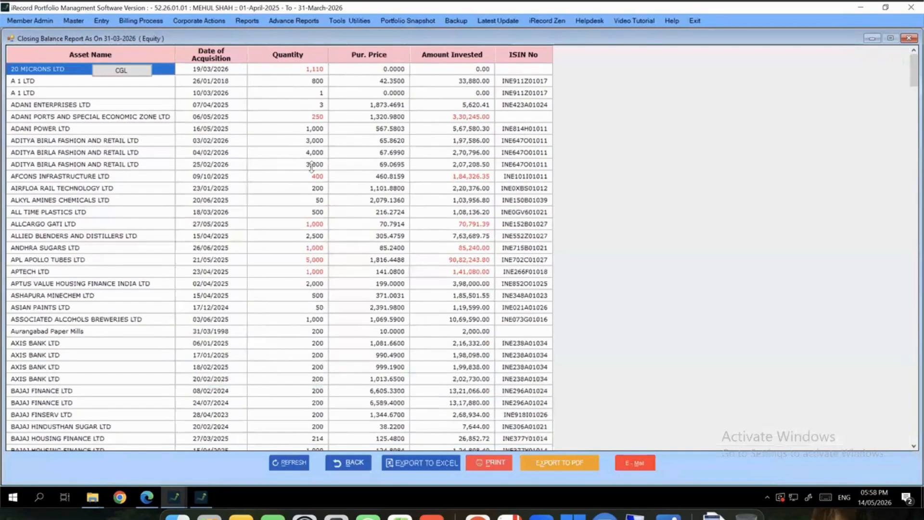
scroll(327, 183, "down", 15)
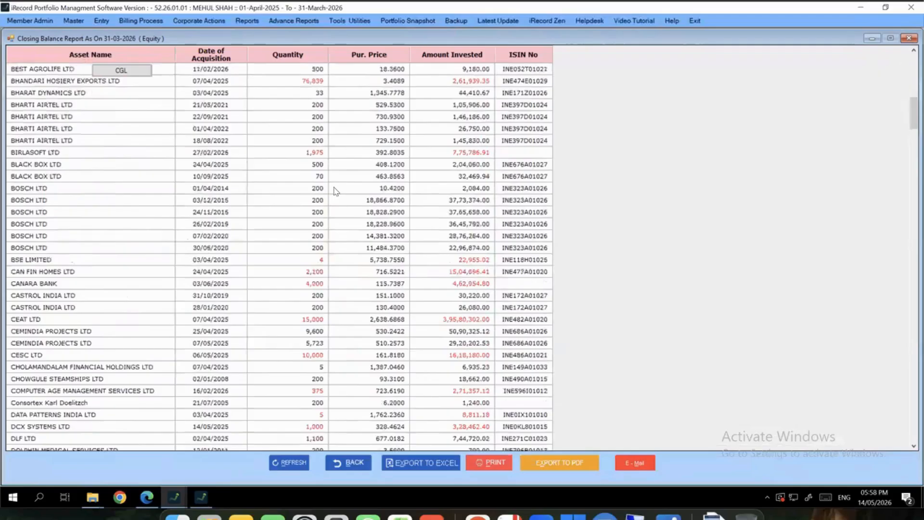
scroll(334, 193, "up", 15)
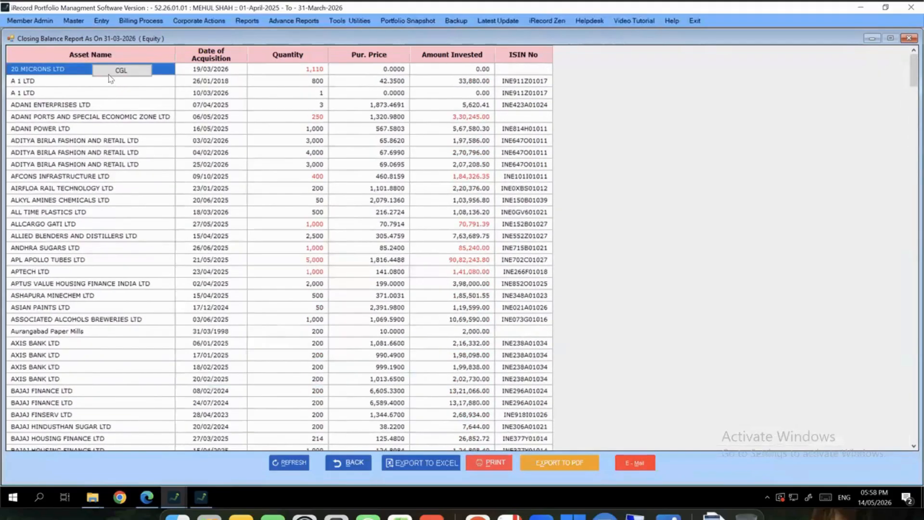
left_click_drag(73, 84, 536, 96)
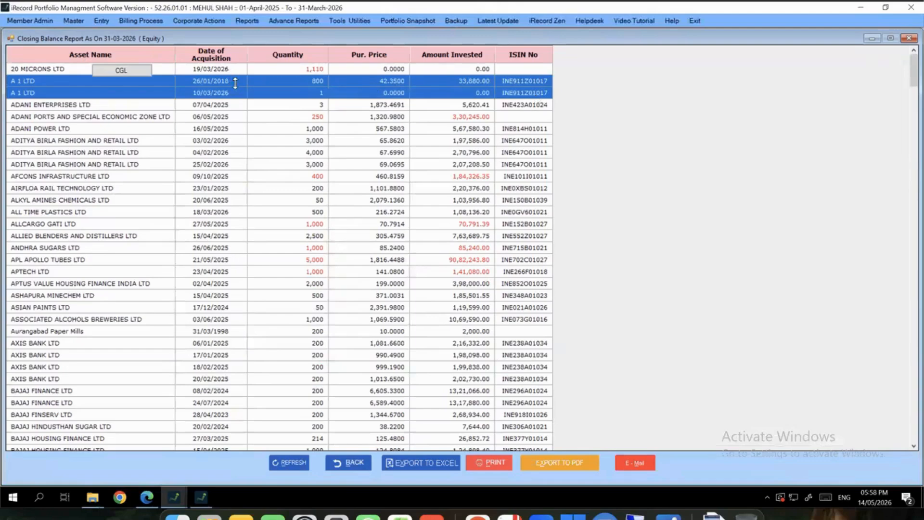
left_click(909, 38)
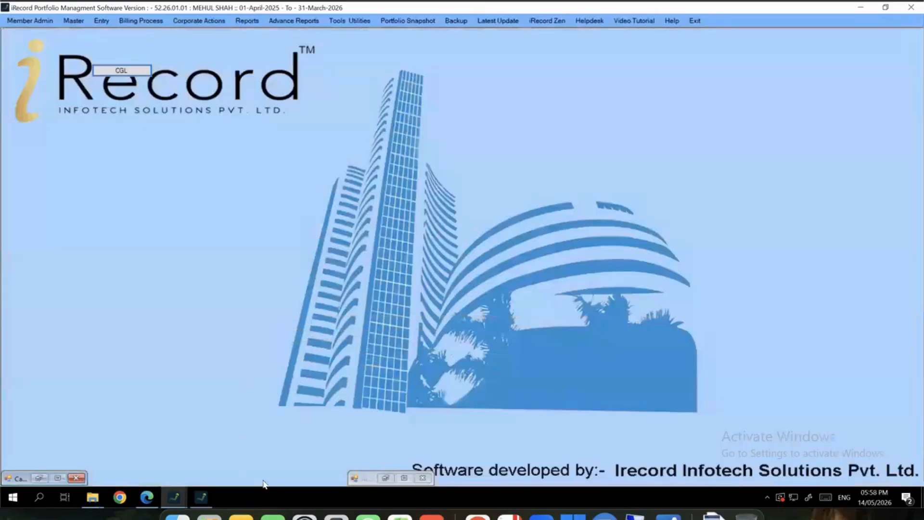
Restore the Account Ledger, inspect the broker bill behind the 1,260.00 credit, then close both
left_click(393, 478)
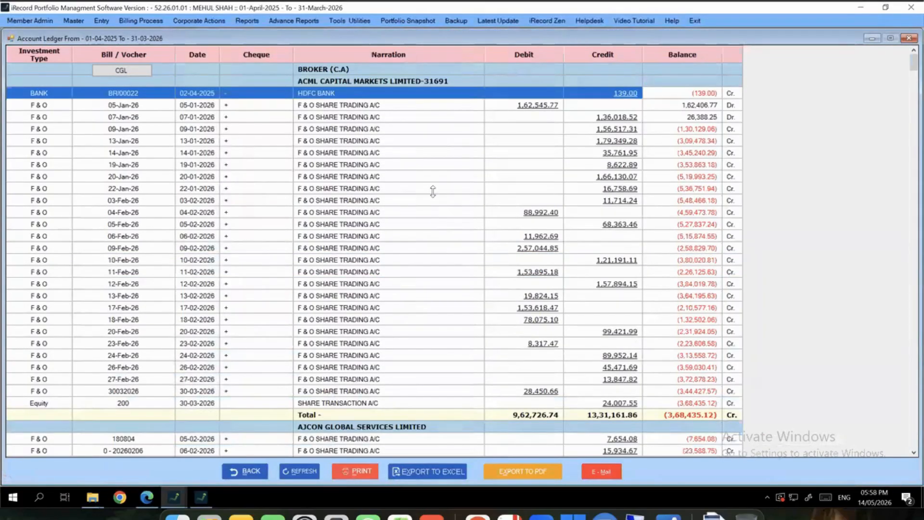
scroll(439, 207, "down", 8)
scroll(440, 207, "down", 20)
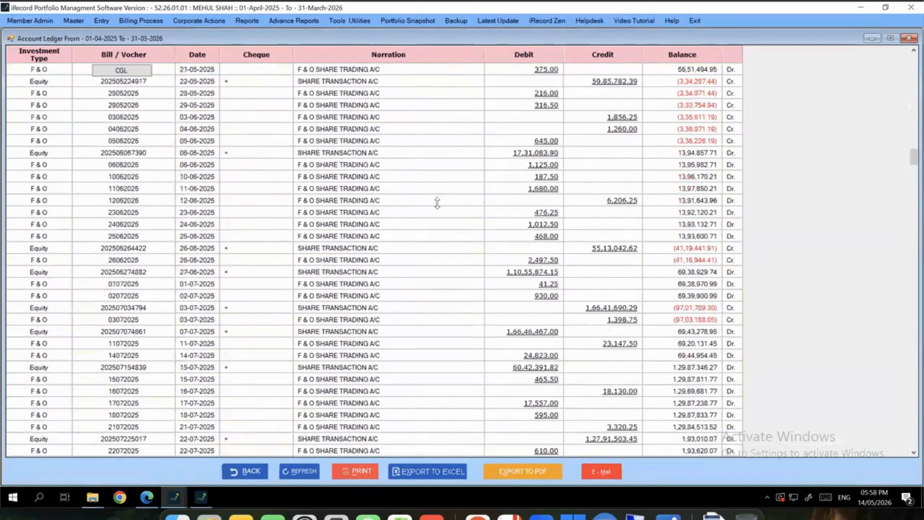
double_click(623, 130)
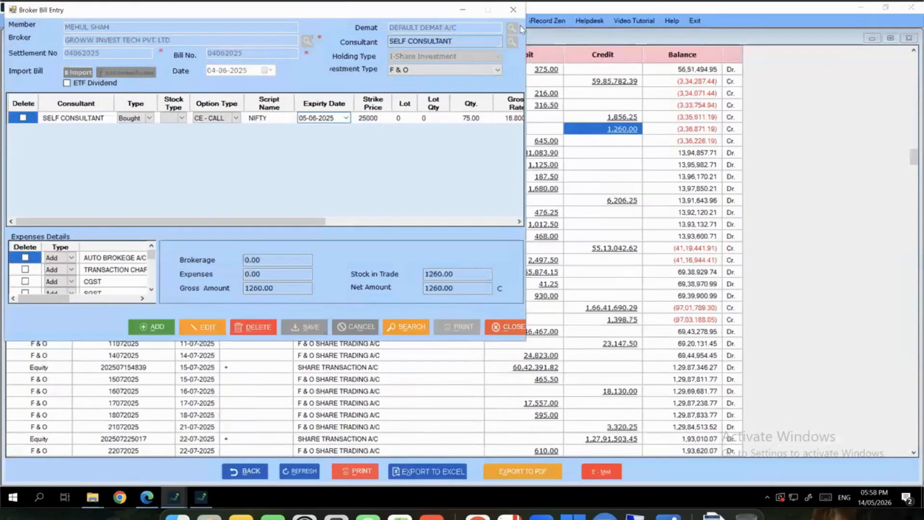
left_click(513, 11)
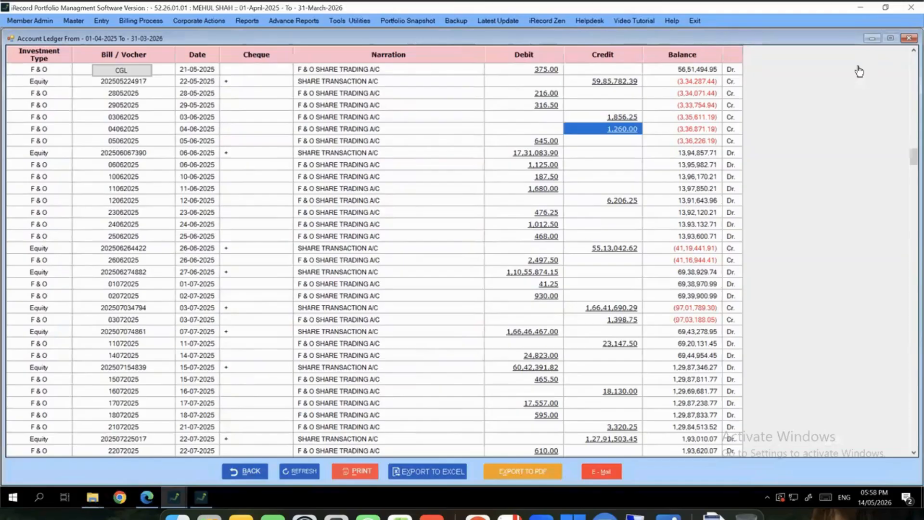
left_click(908, 38)
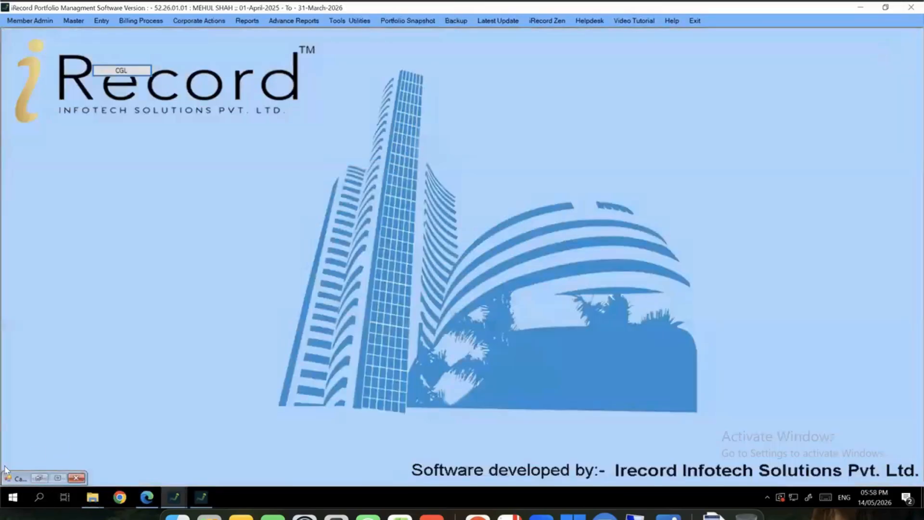
Open Reports > Capital Gains/Loss > ST, LT, Speculation and tick Script Wise Total Summary (Avg Rate)
left_click(20, 478)
left_click(246, 354)
left_click(243, 21)
mouse_move(275, 32)
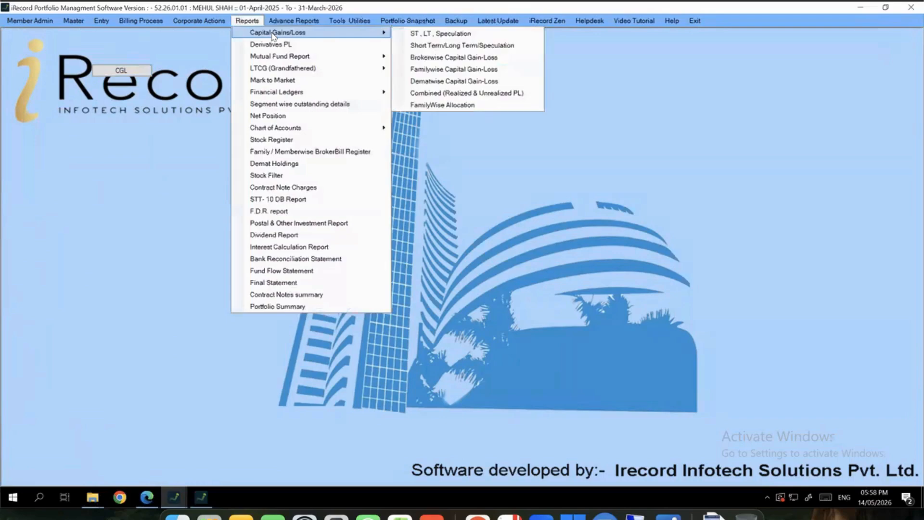
left_click(421, 35)
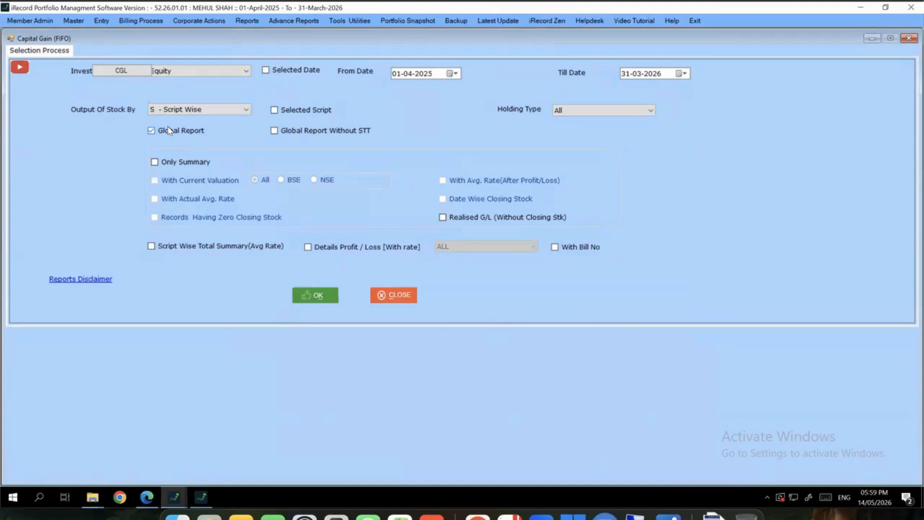
left_click(230, 247)
Run the summary with Details Profit/Loss and review opening, closing and per-script capital gain columns
left_click(309, 247)
left_click(318, 295)
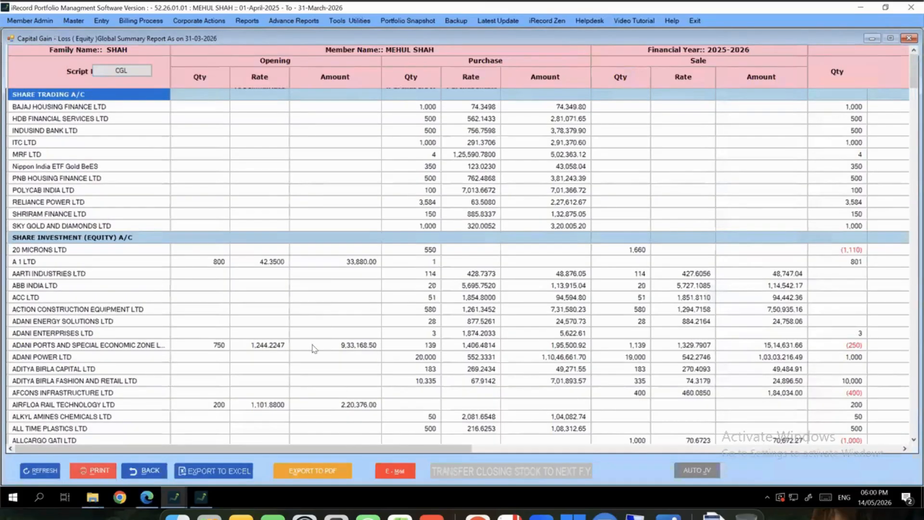
scroll(326, 306, "down", 4)
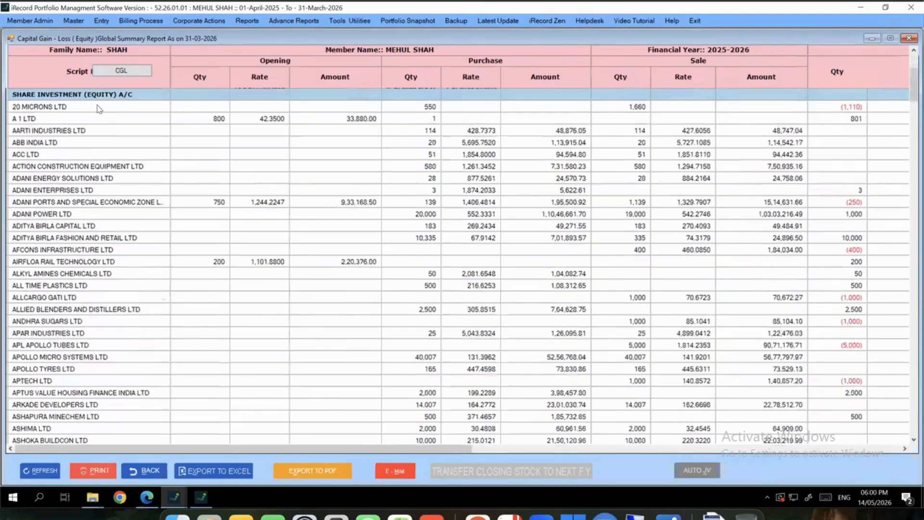
left_click_drag(99, 108, 140, 381)
left_click_drag(222, 123, 238, 420)
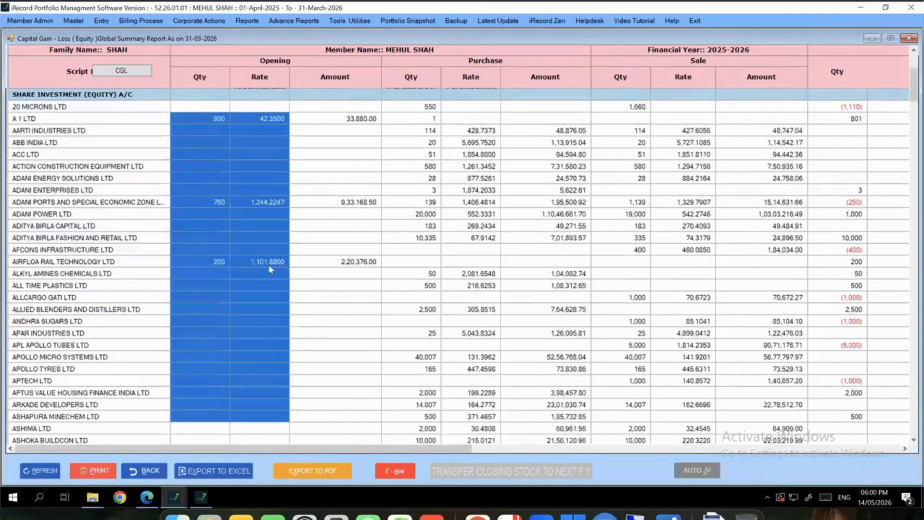
left_click_drag(382, 448, 824, 437)
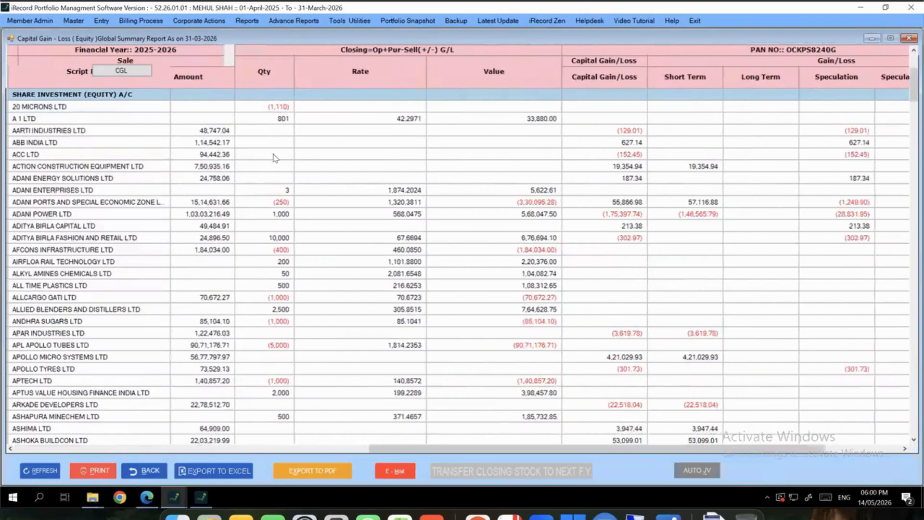
left_click_drag(277, 154, 535, 358)
left_click_drag(545, 448, 706, 446)
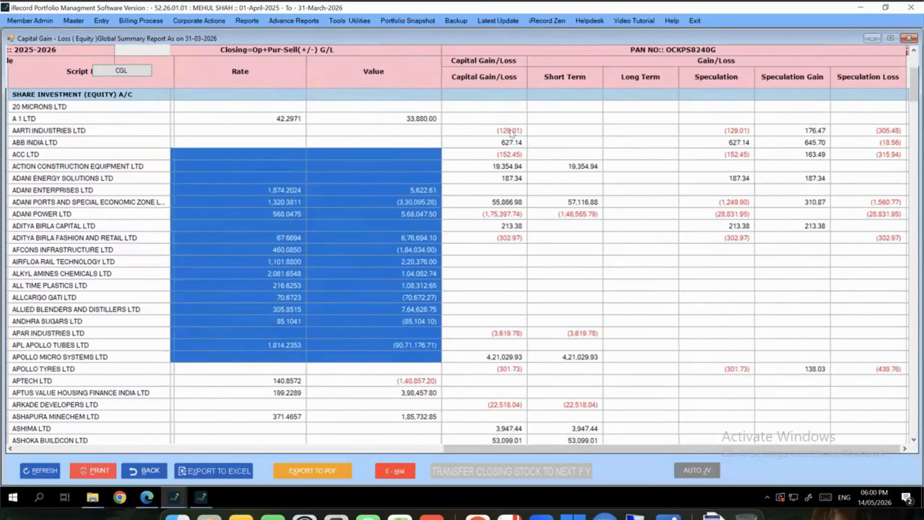
left_click_drag(502, 122, 509, 370)
left_click_drag(509, 423, 510, 427)
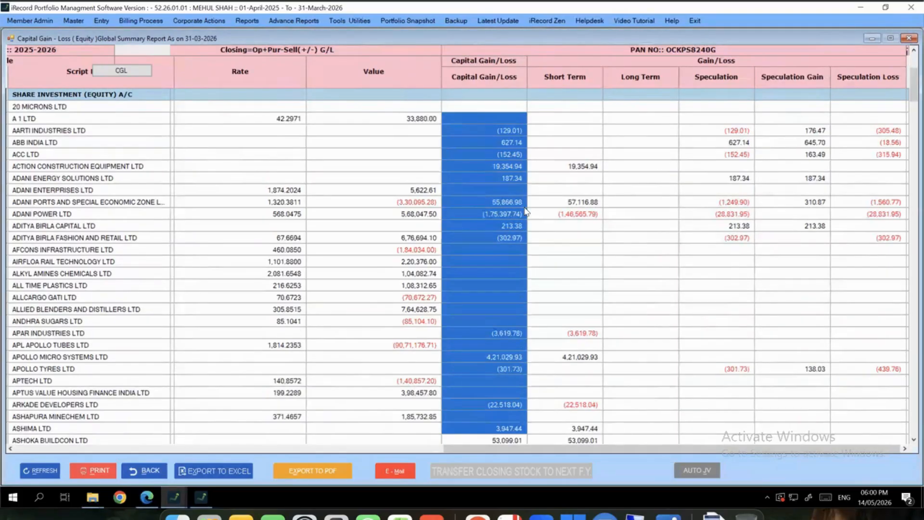
Check the 89,43,628.63 grand total capital gain, then go back to the report options
scroll(654, 240, "down", 20)
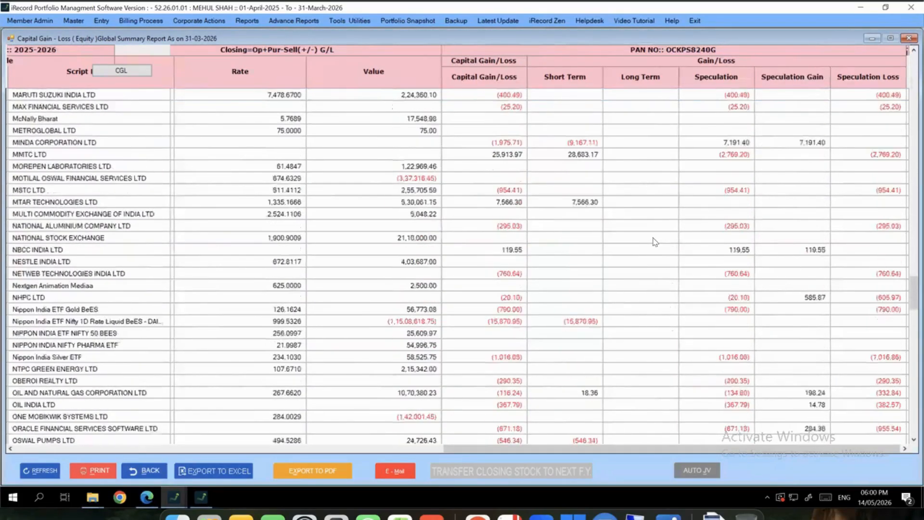
scroll(654, 240, "down", 20)
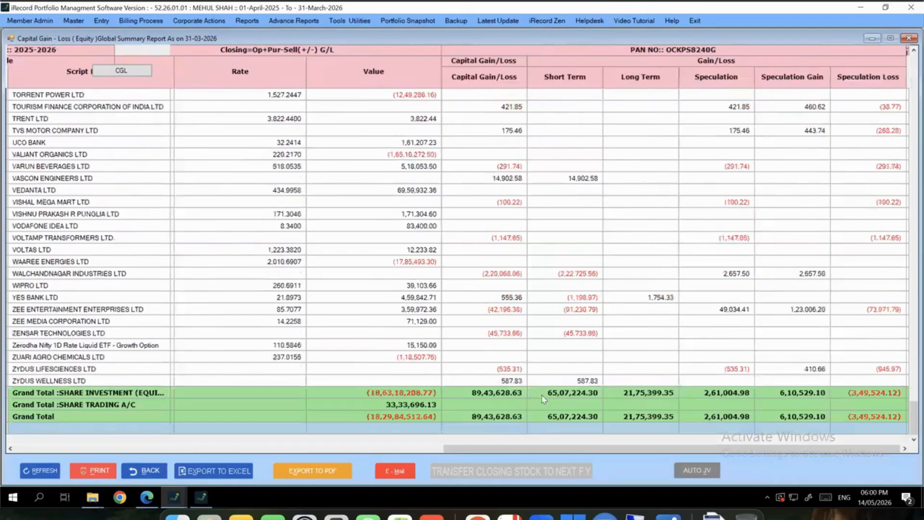
left_click_drag(499, 396, 908, 398)
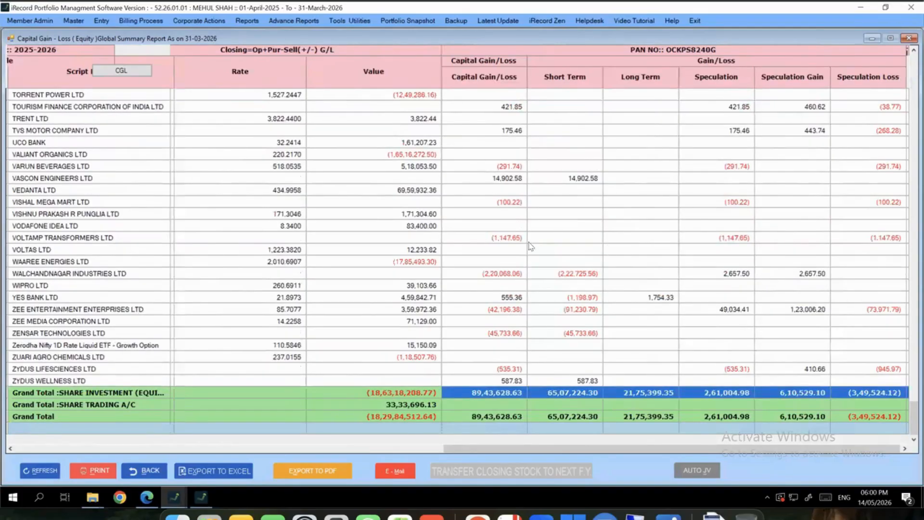
left_click(499, 392)
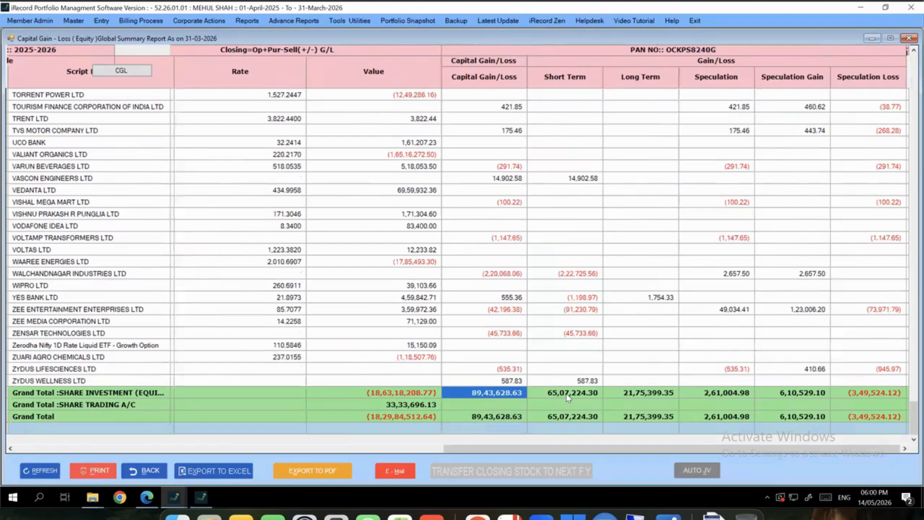
left_click(149, 472)
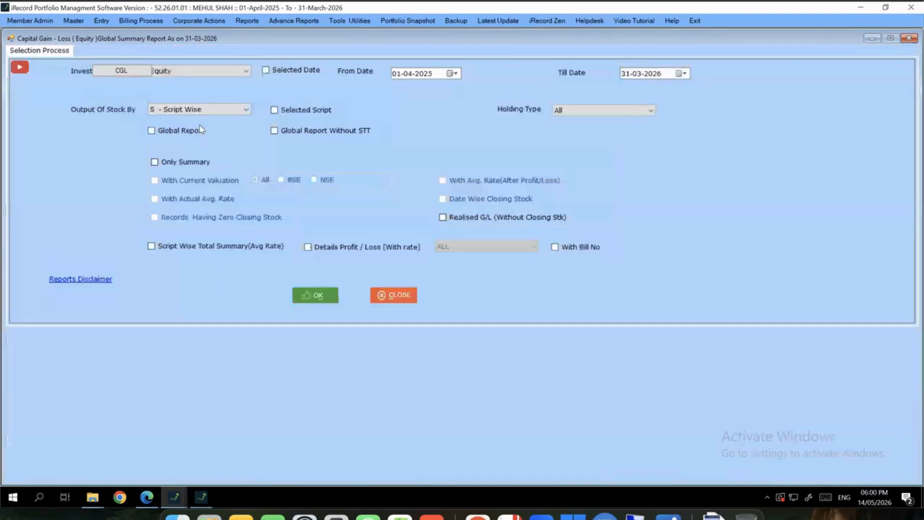
Regenerate the capital gain report as a global report with script-wise totals and detailed profit/loss, reviewing the 71,25,29,264.22 sales total
left_click(201, 130)
left_click(228, 246)
left_click(320, 249)
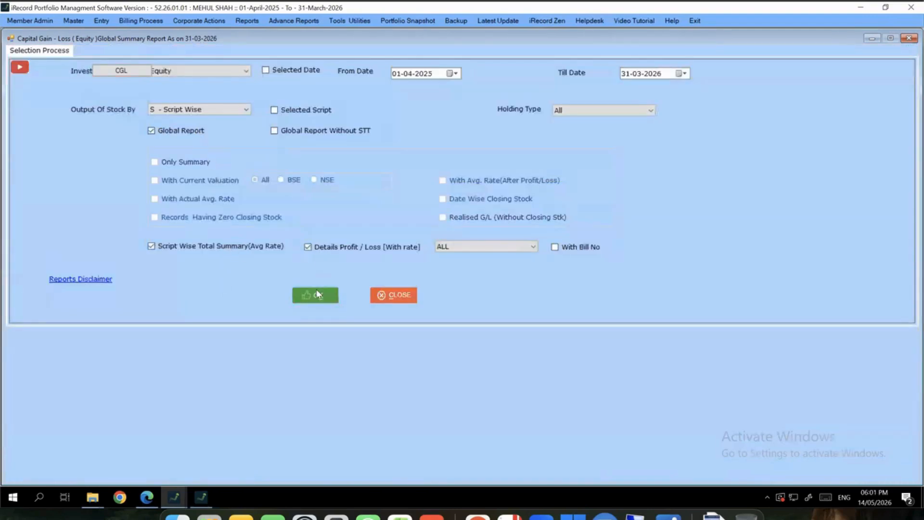
left_click(316, 297)
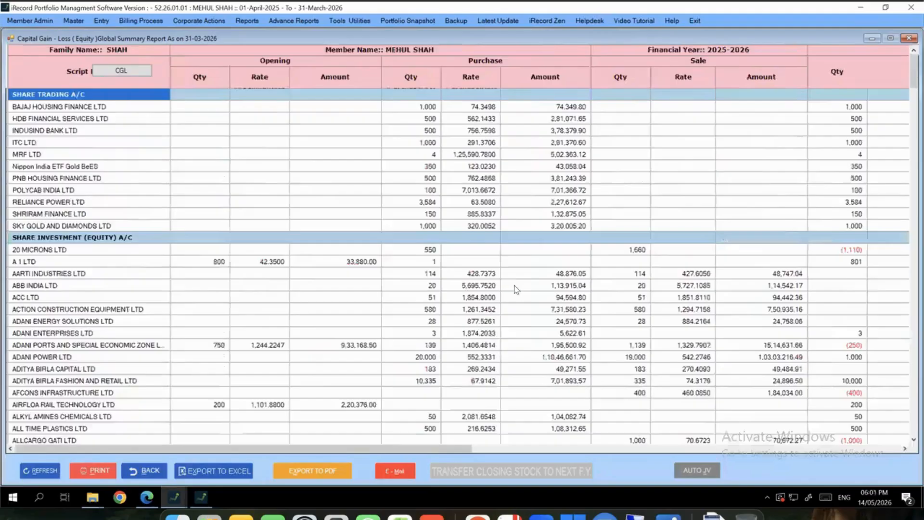
scroll(505, 382, "down", 20)
scroll(505, 382, "down", 20)
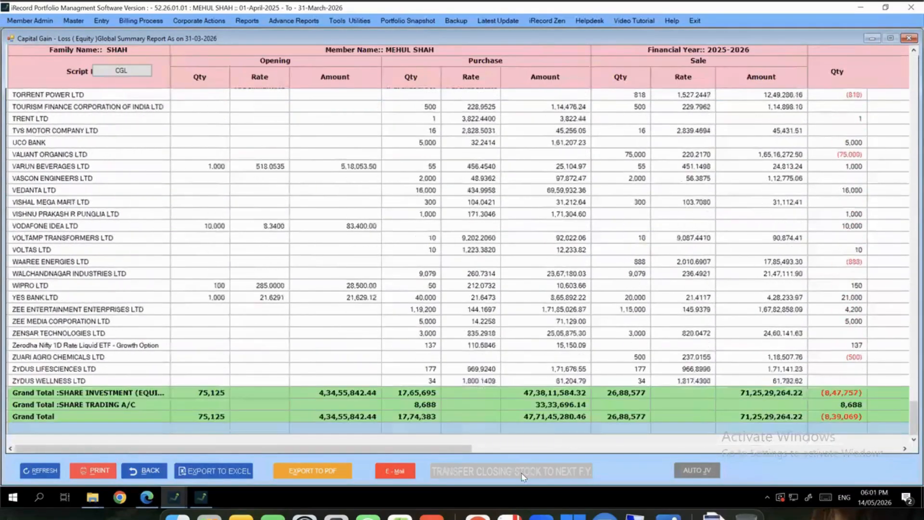
left_click(509, 449)
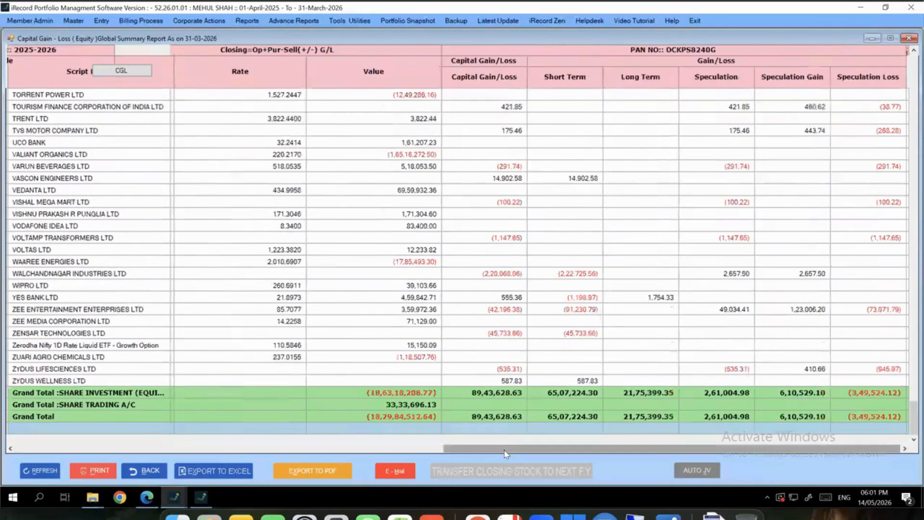
Switch the report options to Global Report Without STT, with script-wise totals and detailed profit/loss
left_click(151, 471)
left_click(243, 251)
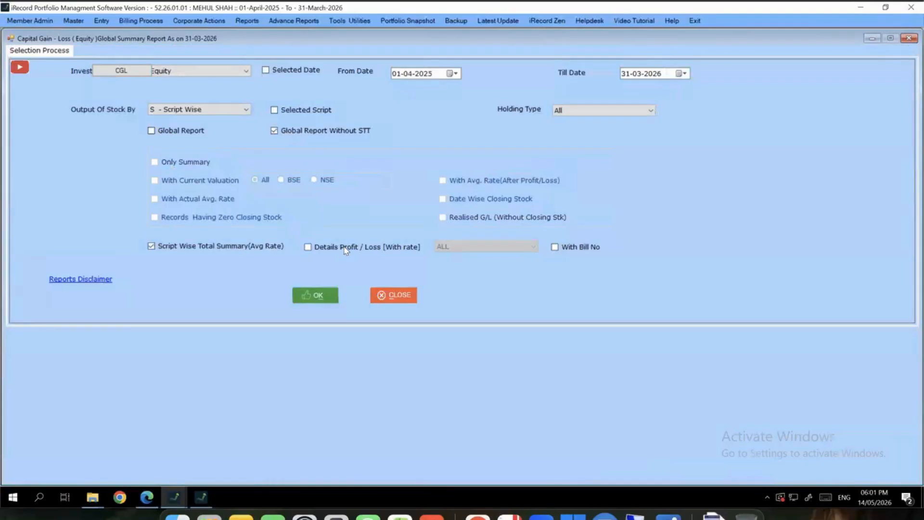
left_click(328, 247)
left_click(318, 290)
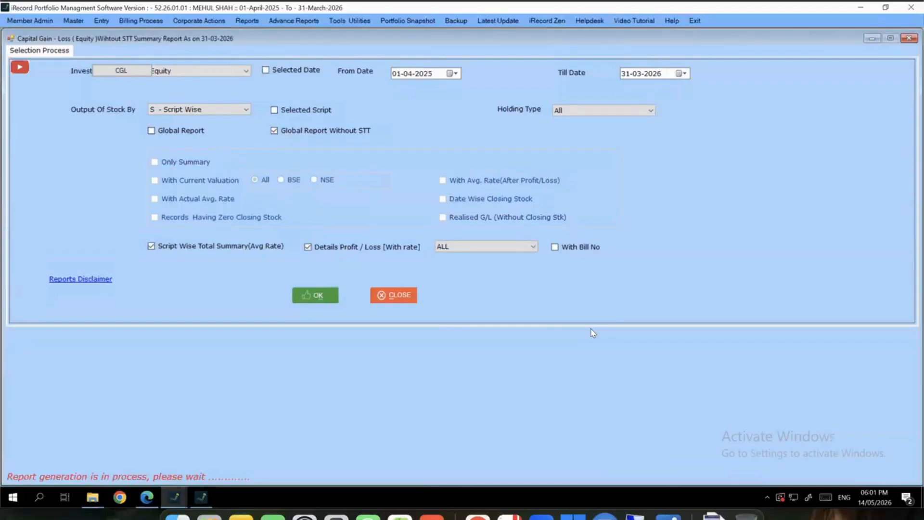
Review the Grand Total rows showing a total capital gain of 93,21,446.33
scroll(593, 332, "down", 20)
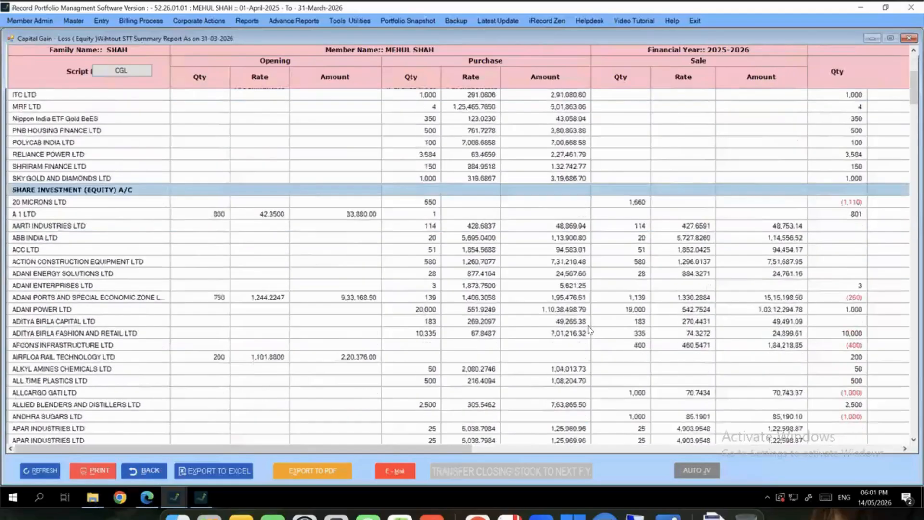
scroll(587, 330, "down", 15)
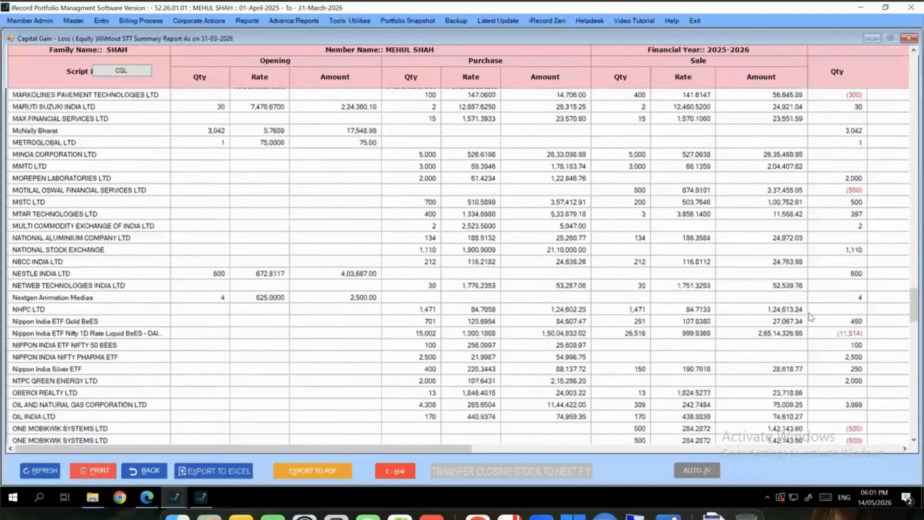
left_click(911, 426)
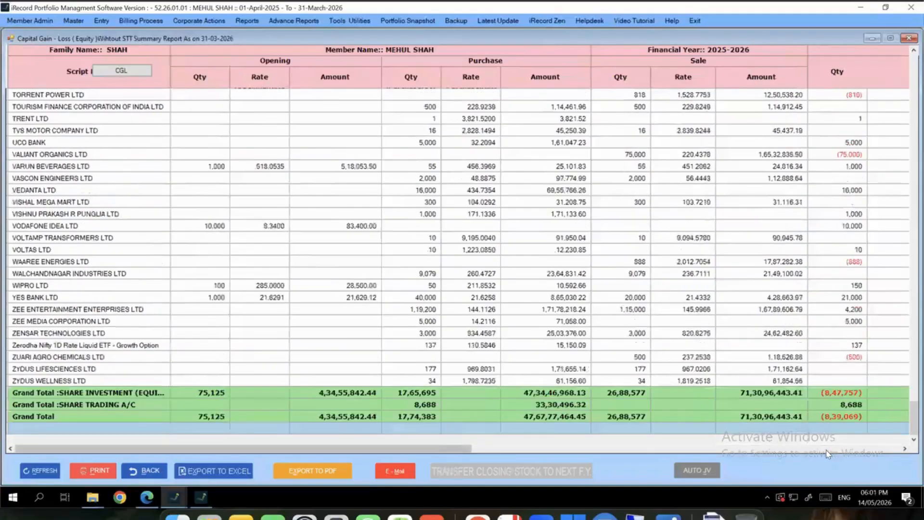
left_click(835, 450)
left_click(510, 393)
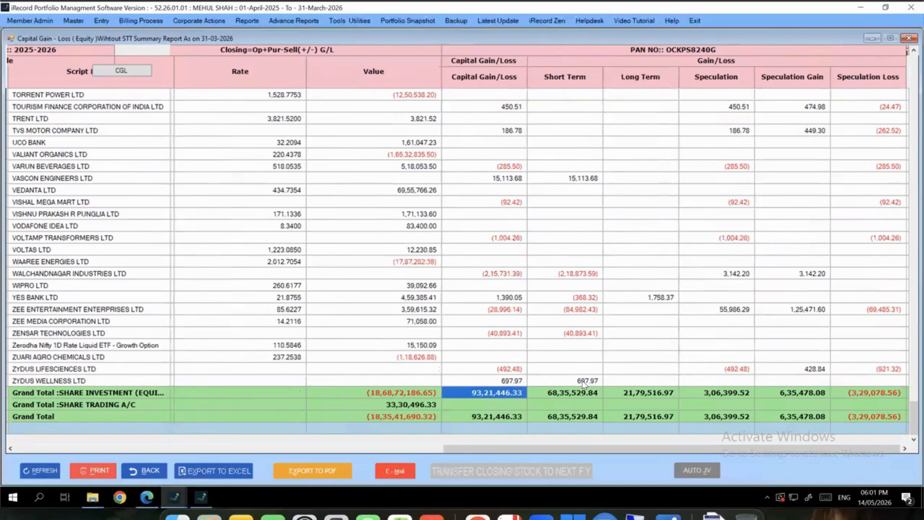
Close the capital gain report and bring up the reports menu
left_click(909, 38)
left_click(247, 21)
mouse_move(289, 33)
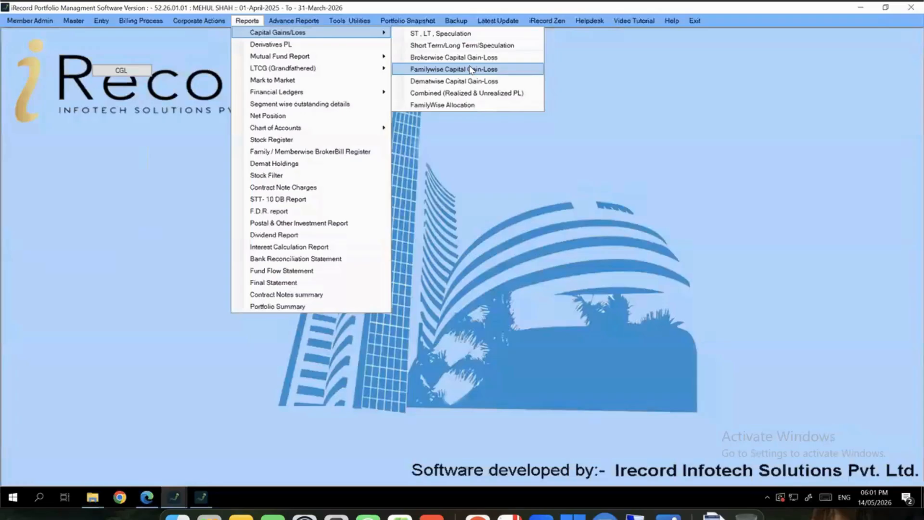
Generate the F&O realized P&L report for the selected ADANI ENERGY and ADANI ENTERPRISES scripts
left_click(328, 44)
left_click(558, 116)
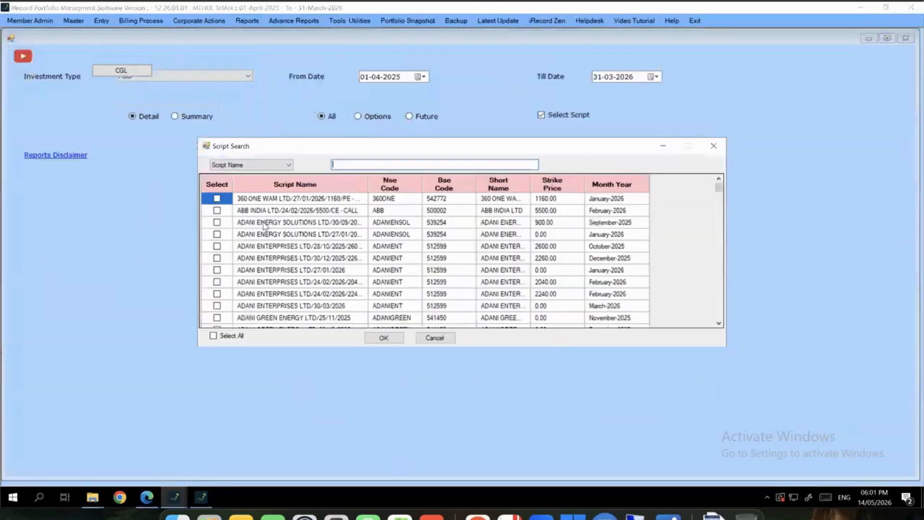
left_click(217, 198)
left_click(217, 210)
left_click(217, 222)
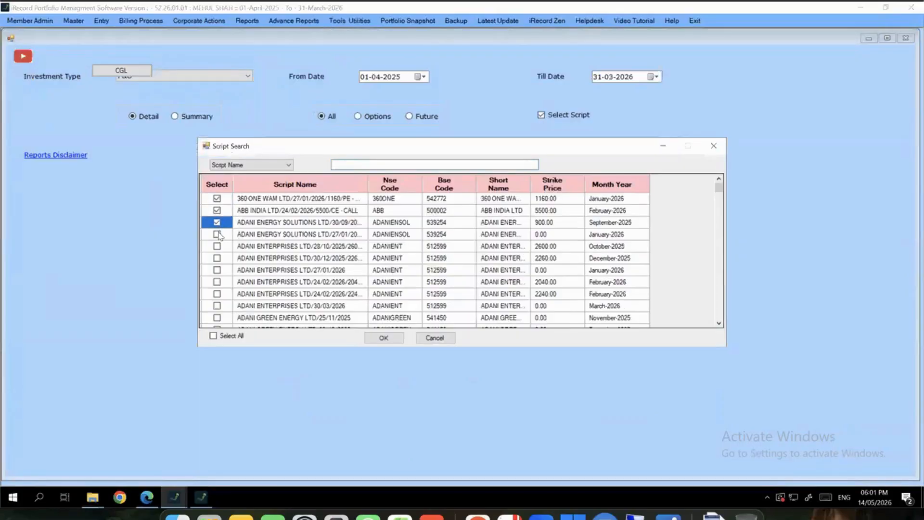
left_click(217, 234)
left_click(218, 246)
left_click(217, 258)
left_click(217, 270)
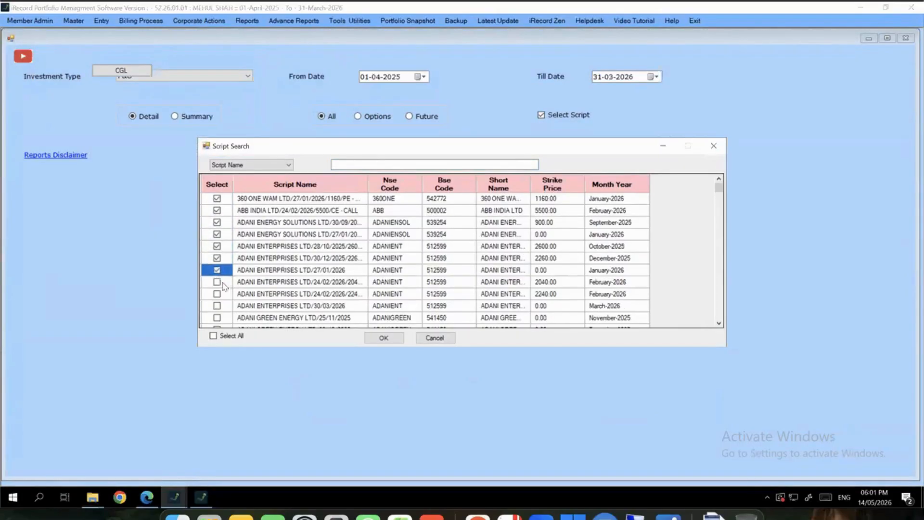
left_click(223, 284)
left_click(384, 338)
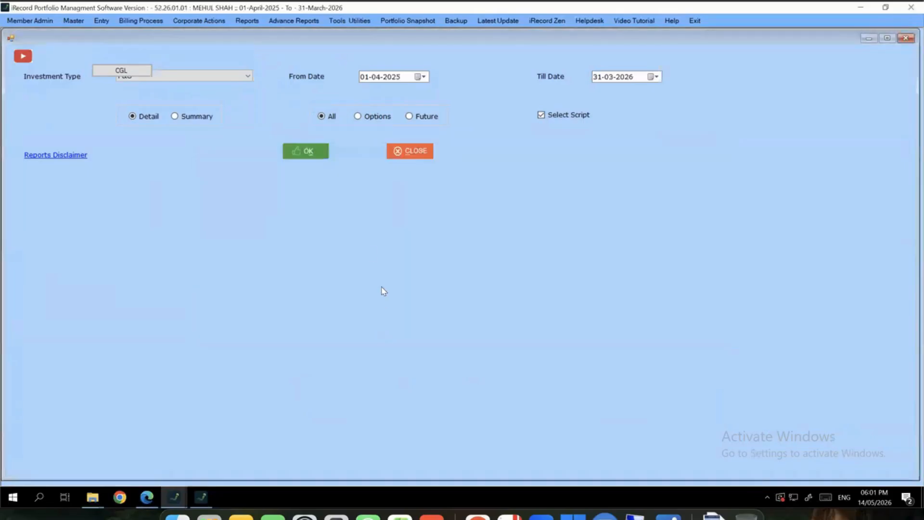
left_click(314, 153)
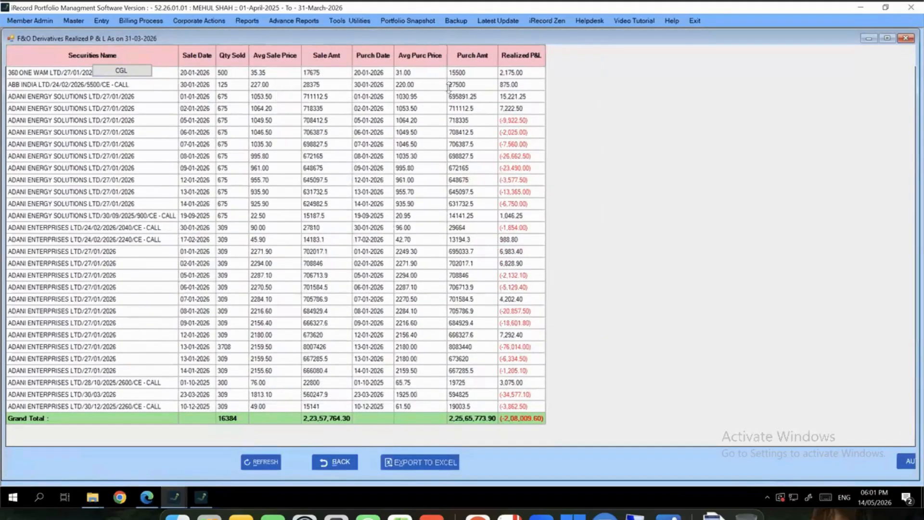
Generate the Mutual Fund Short Term / Long Term capital gain report
left_click(247, 21)
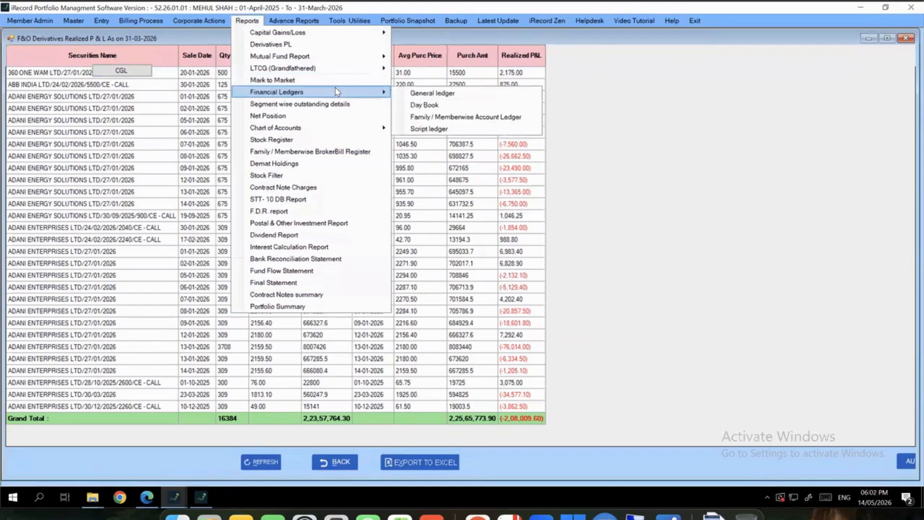
mouse_move(314, 57)
left_click(425, 58)
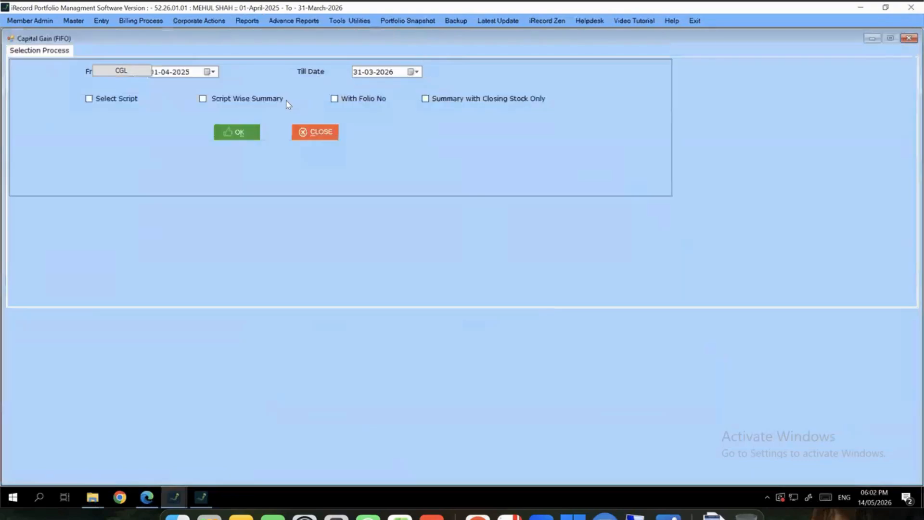
left_click(249, 135)
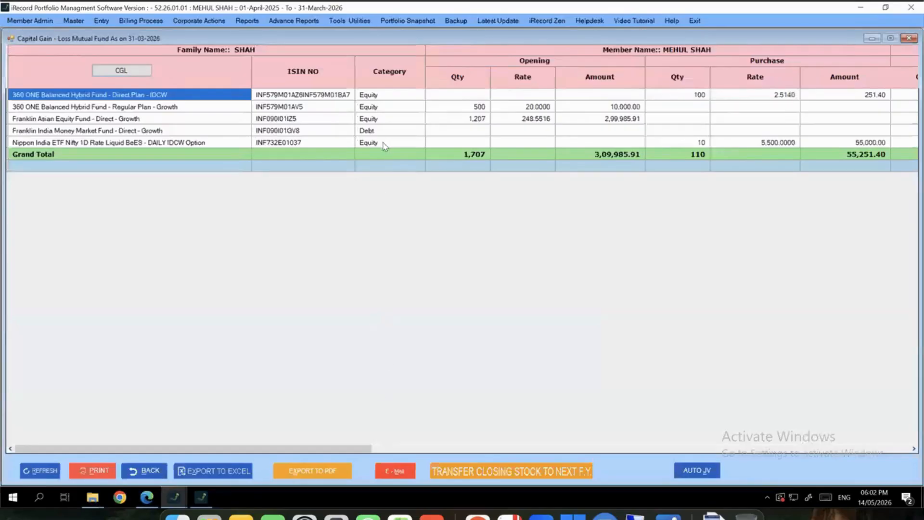
Review the fund categories and short and long term gain figures, then close the report
left_click_drag(387, 97, 390, 166)
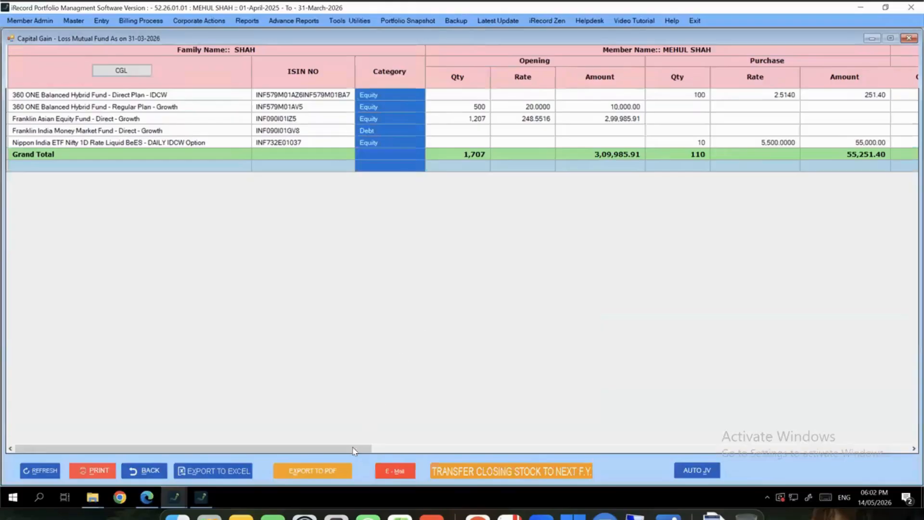
left_click_drag(356, 450, 860, 430)
left_click_drag(640, 130, 893, 124)
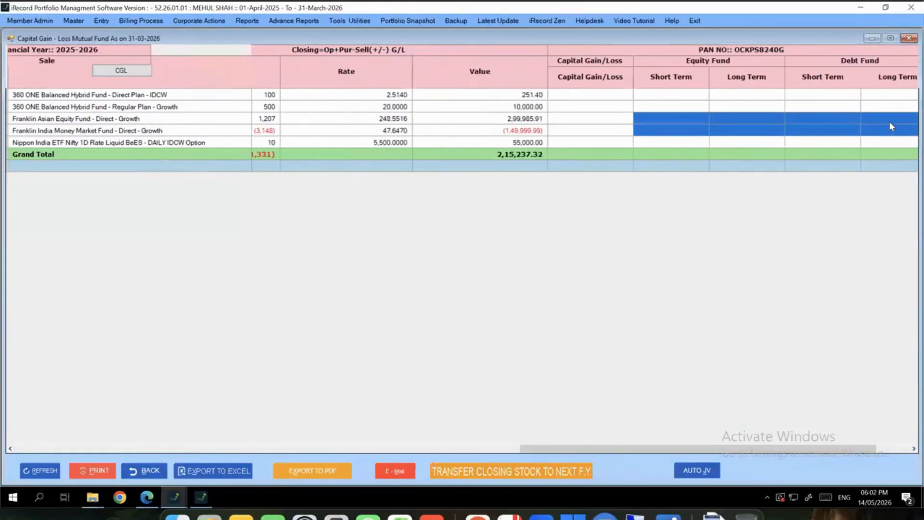
left_click(909, 38)
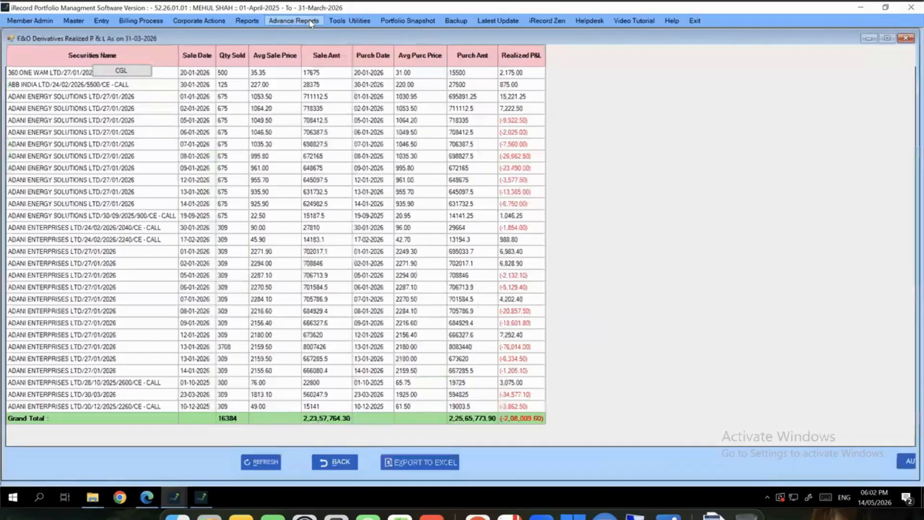
left_click(311, 22)
left_click(331, 54)
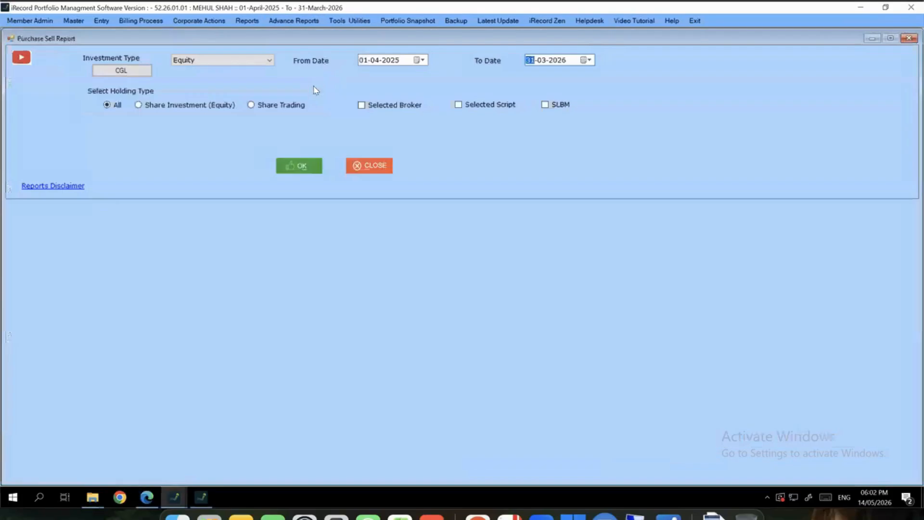
left_click(303, 171)
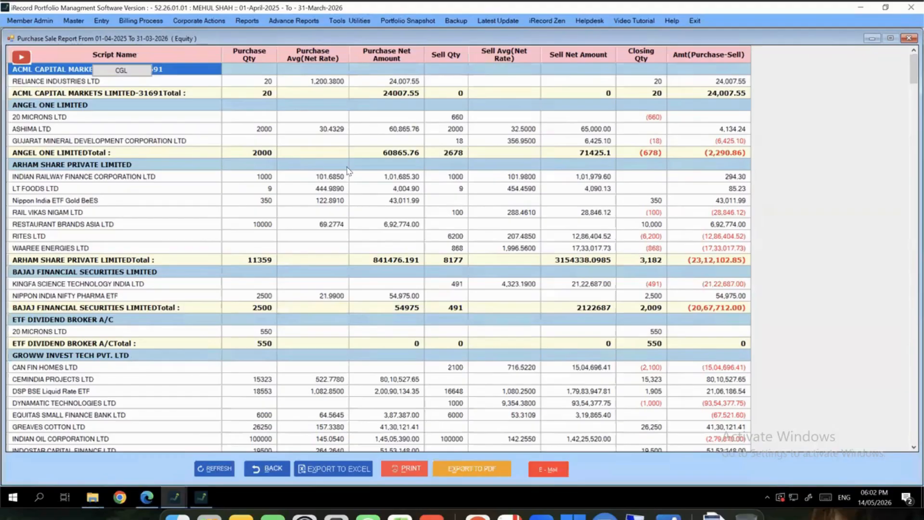
left_click(202, 117)
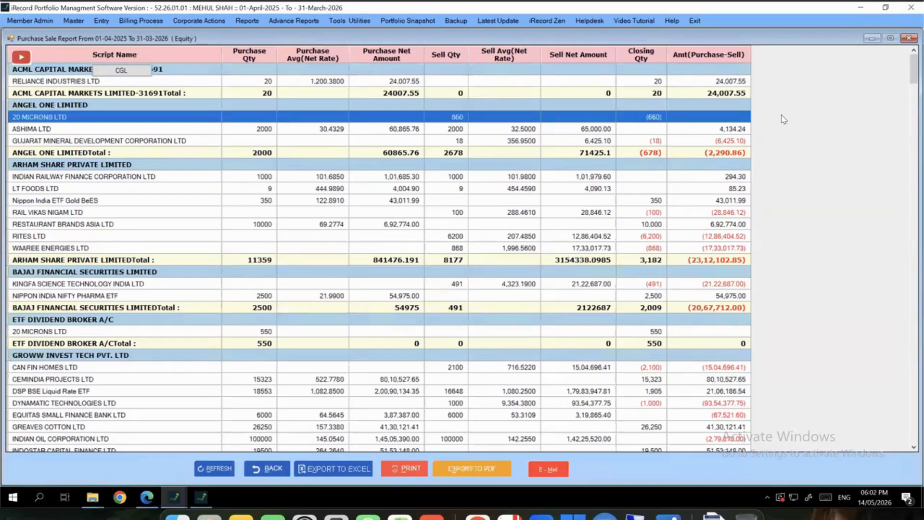
scroll(896, 330, "down", 20)
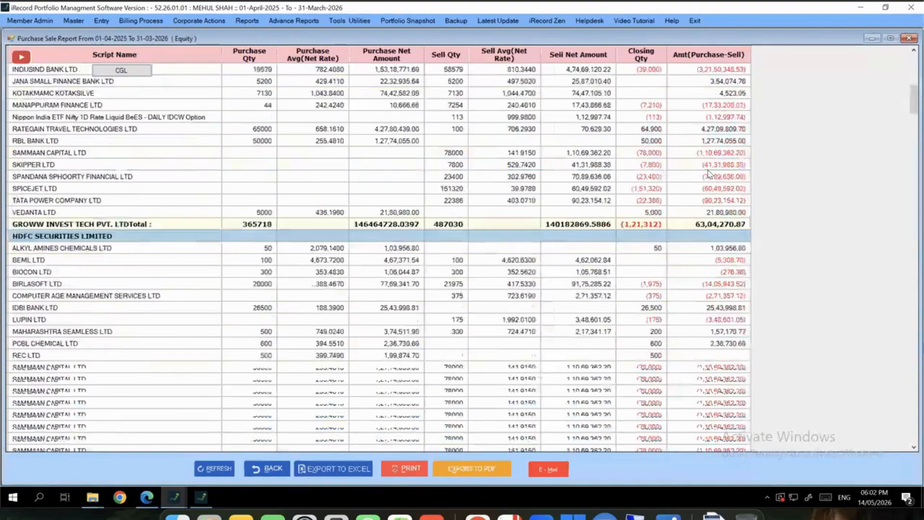
scroll(897, 330, "down", 20)
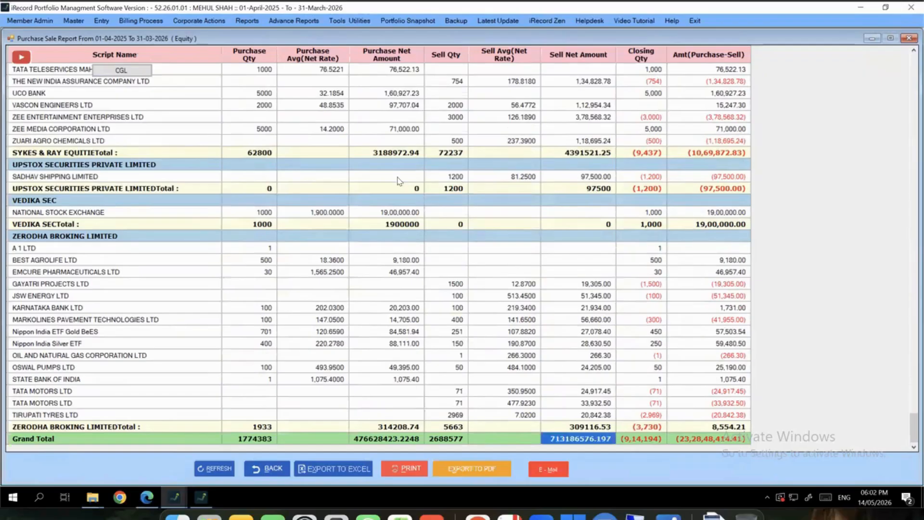
left_click_drag(398, 178, 402, 428)
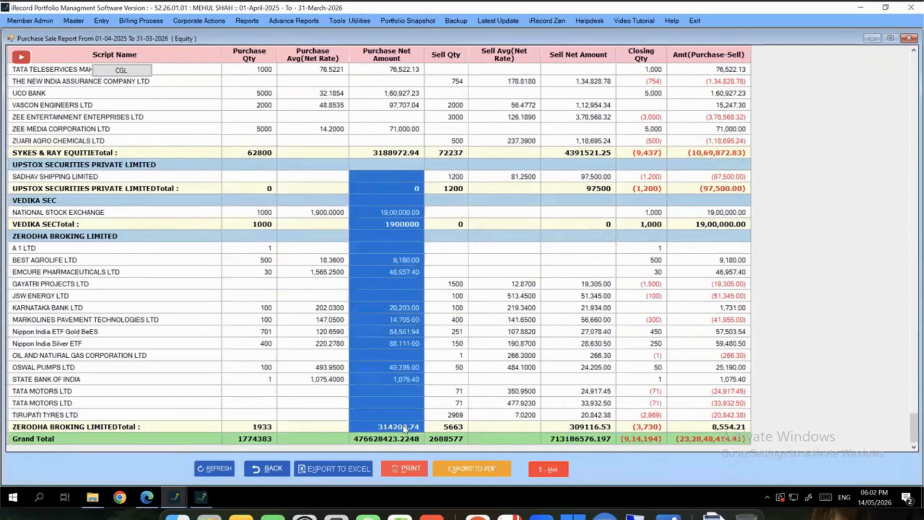
left_click(909, 39)
left_click(287, 20)
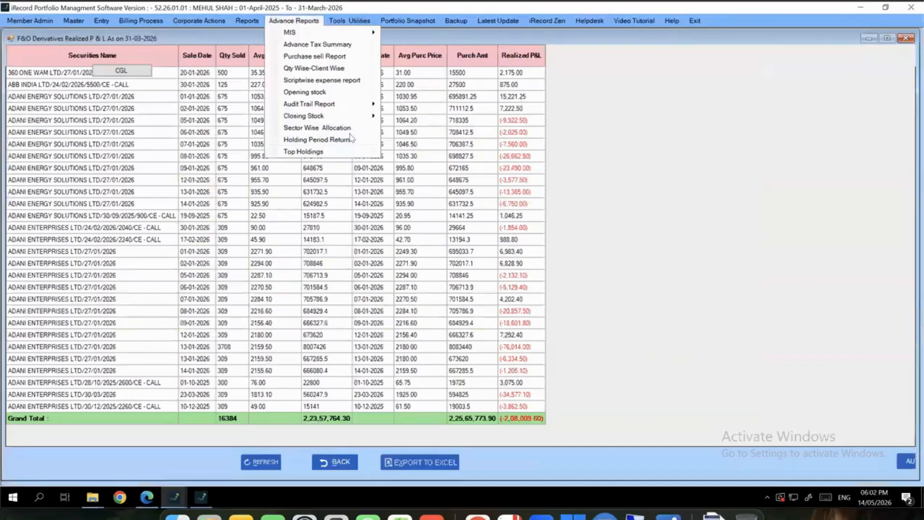
Generate the Holding Period Return report with the To Date set to 05-03-2026
left_click(347, 141)
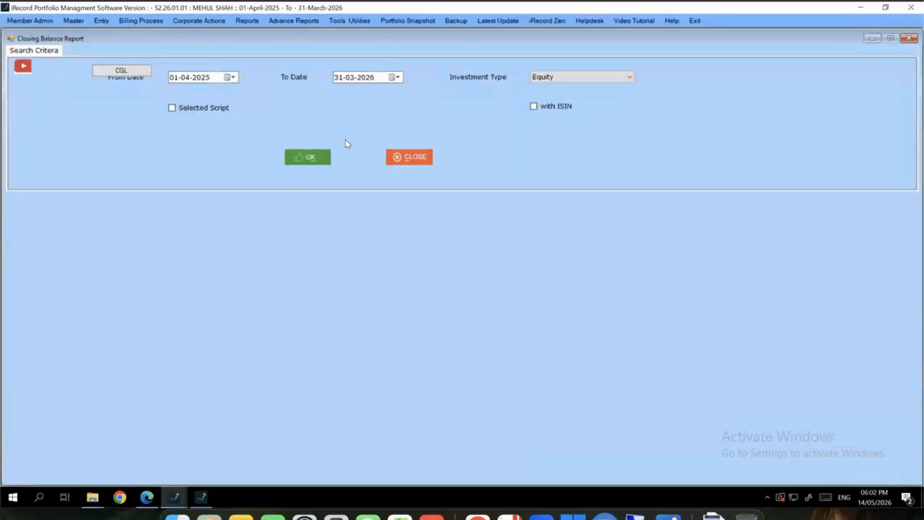
left_click(339, 79)
type("05")
left_click(308, 158)
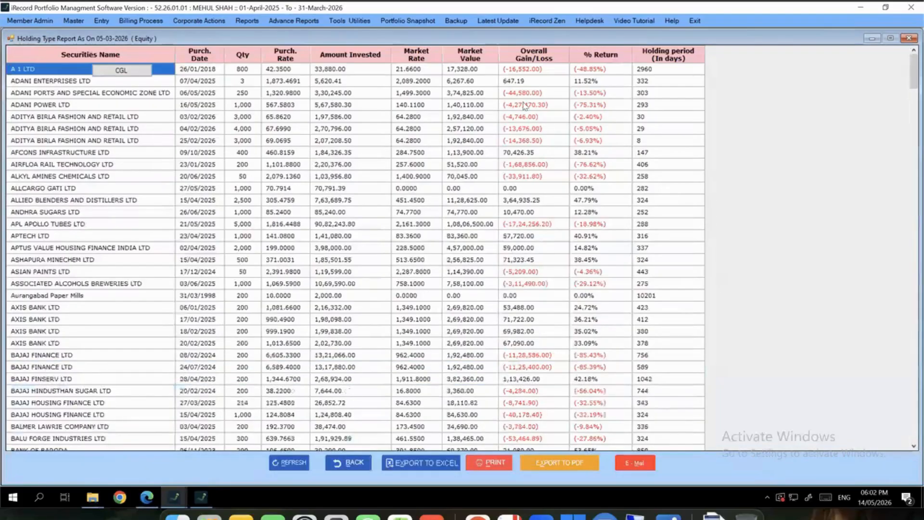
Review the Overall Gain/Loss, % Return and holding days columns, then close the report
left_click_drag(555, 71, 543, 367)
left_click_drag(592, 72, 601, 332)
left_click_drag(649, 70, 654, 246)
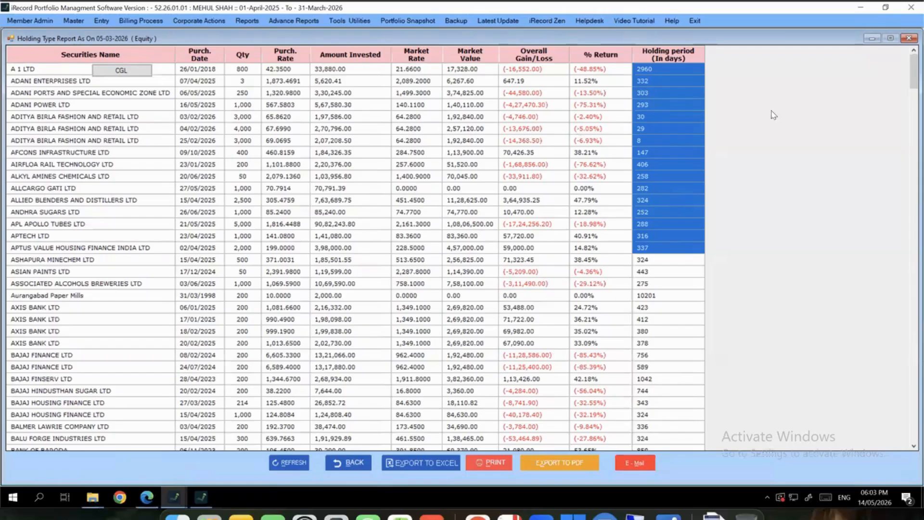
left_click(908, 38)
Close the F&O P&L report, then generate and close the STT-10 DB equity report
left_click(904, 38)
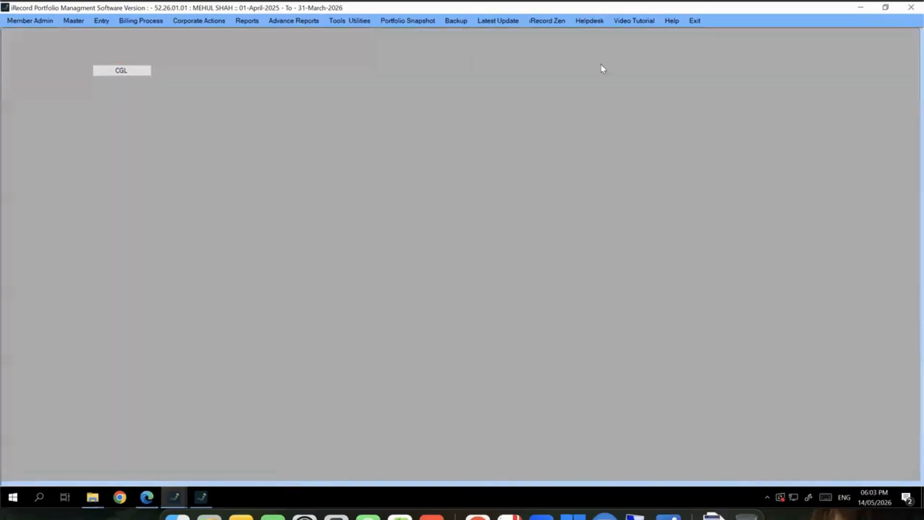
left_click(246, 21)
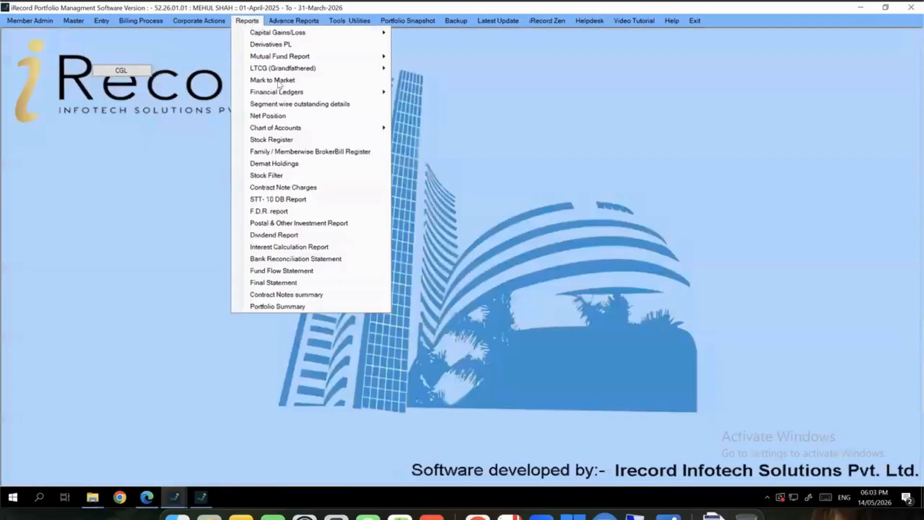
left_click(284, 199)
left_click(317, 146)
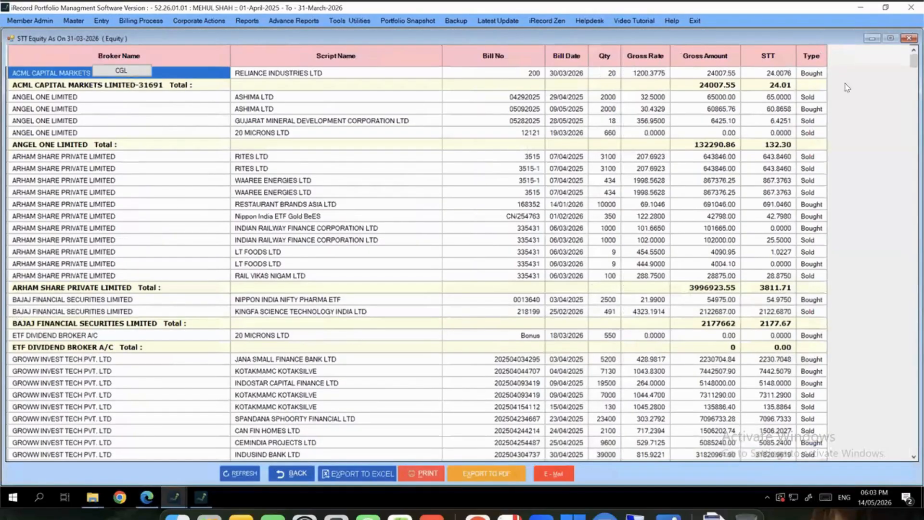
left_click(909, 38)
Generate the Demat Holdings accountwise stock report as on 31-03-2026 and scroll through the balances
left_click(247, 20)
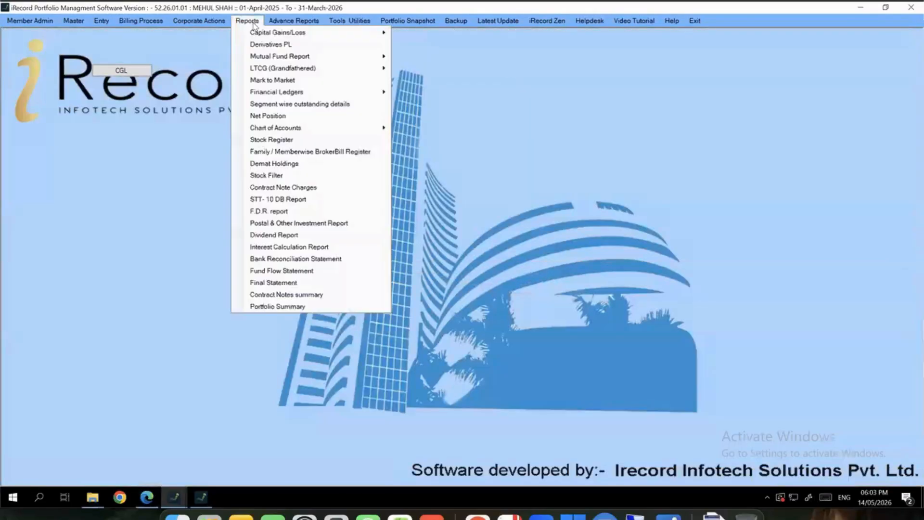
left_click(312, 164)
left_click(339, 205)
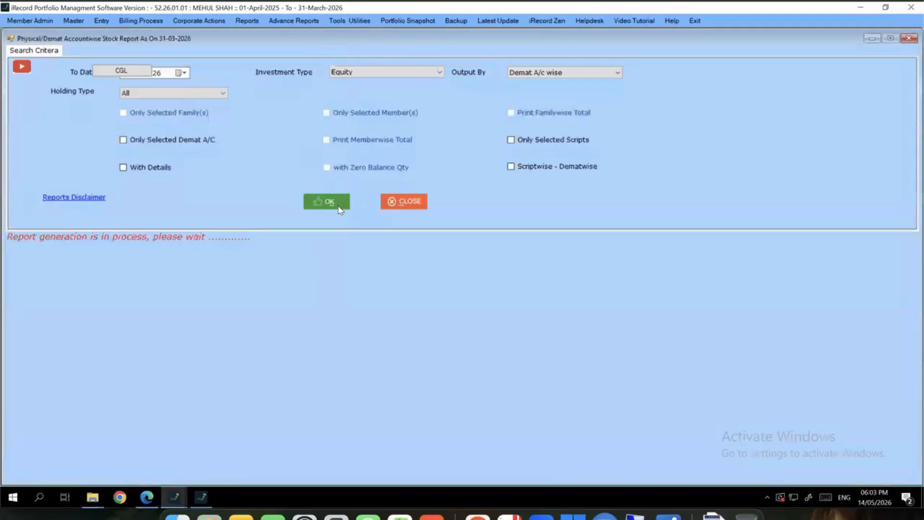
scroll(236, 240, "down", 15)
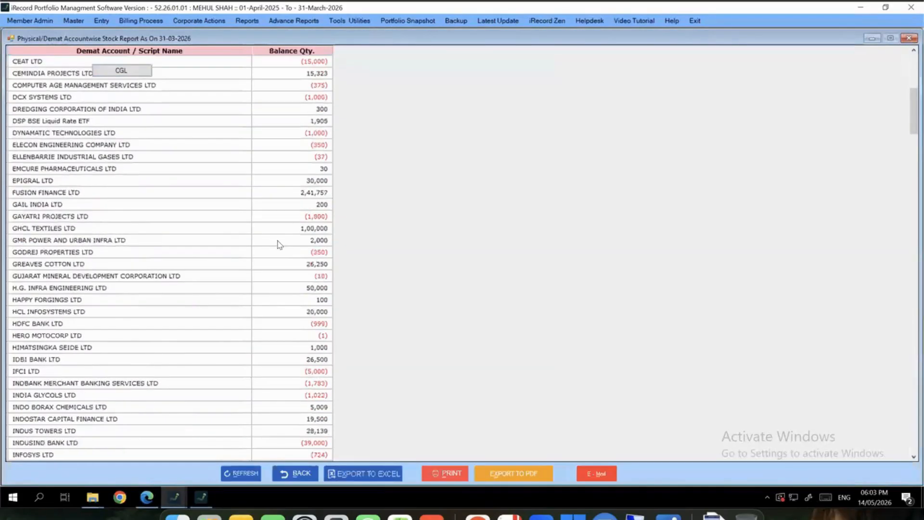
scroll(282, 244, "down", 20)
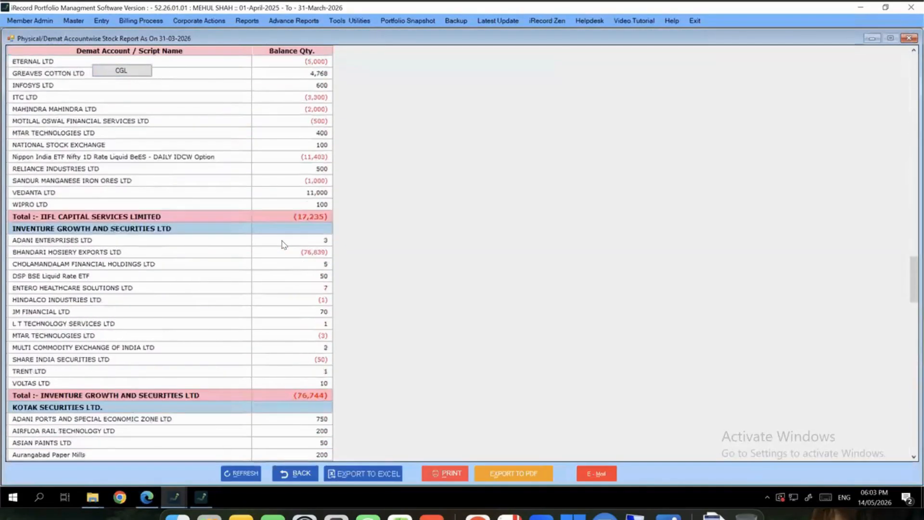
scroll(283, 246, "up", 6)
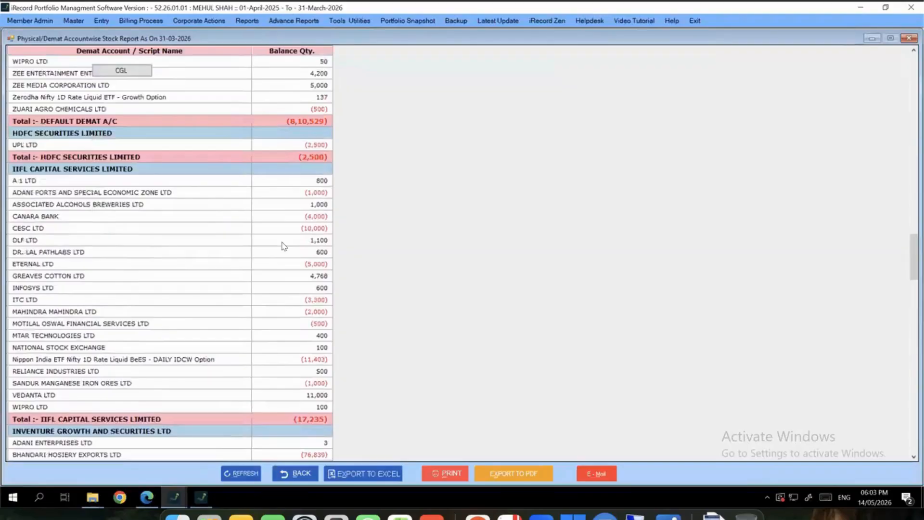